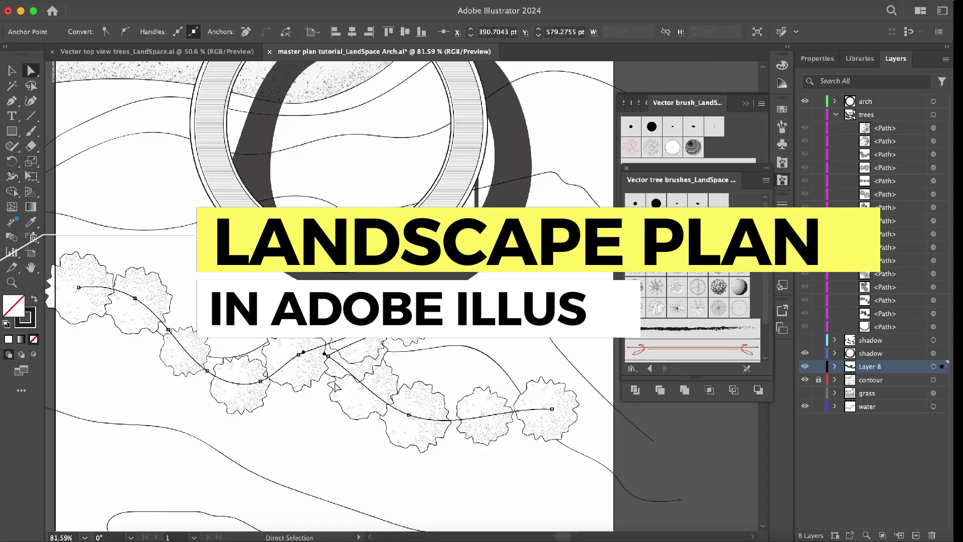
# Reshape the winding tree path and switch it to a sparse dotted tree brush.
pyautogui.moveTo(370, 446)
pyautogui.mouseDown()
pyautogui.moveTo(310, 493)
pyautogui.moveTo(323, 490)
pyautogui.mouseUp()
pyautogui.hotkey('ctrl', 'z')
pyautogui.moveTo(103, 355)
pyautogui.mouseDown()
pyautogui.moveTo(211, 457)
pyautogui.moveTo(108, 465)
pyautogui.mouseUp()
pyautogui.click(656, 288)
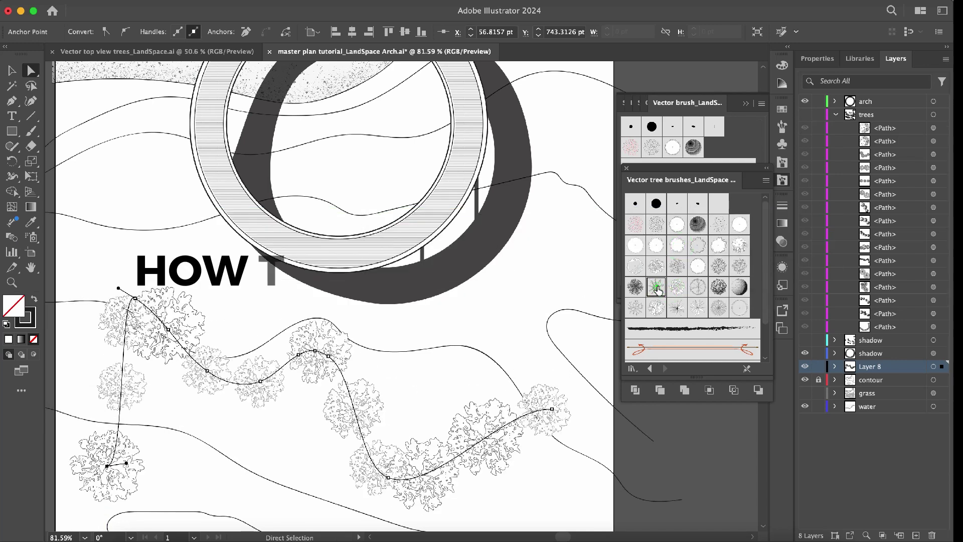
pyautogui.click(719, 287)
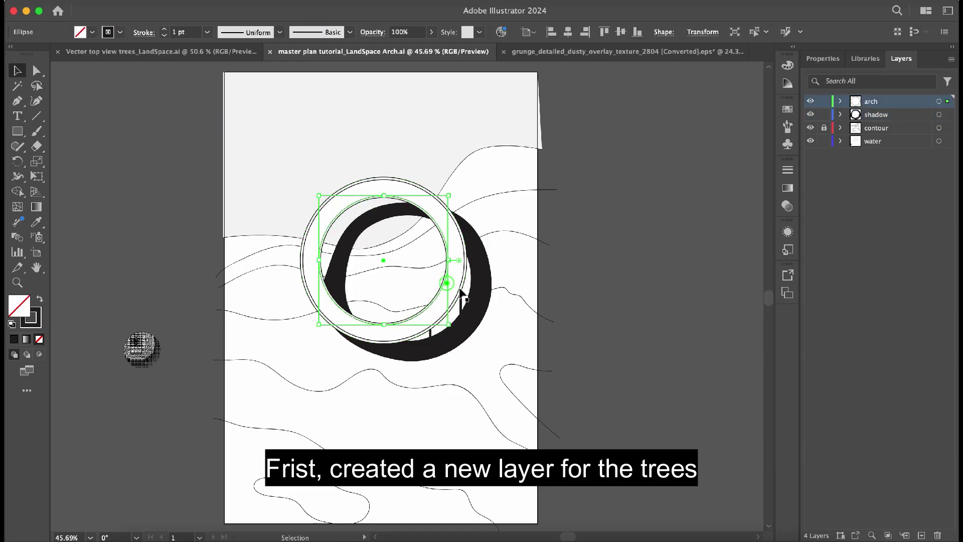
# Add a layer named 'trees' above water and move it directly under arch.
pyautogui.click(554, 314)
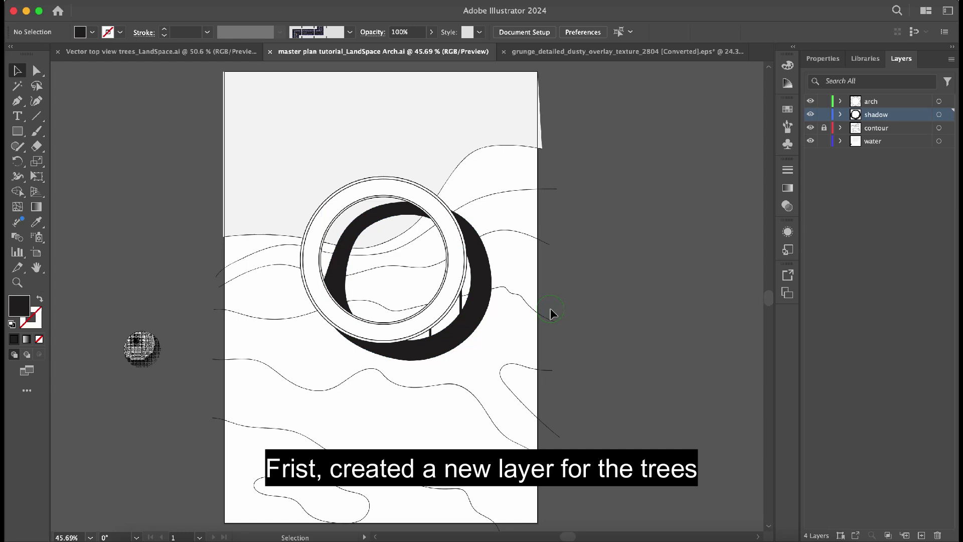
pyautogui.click(903, 141)
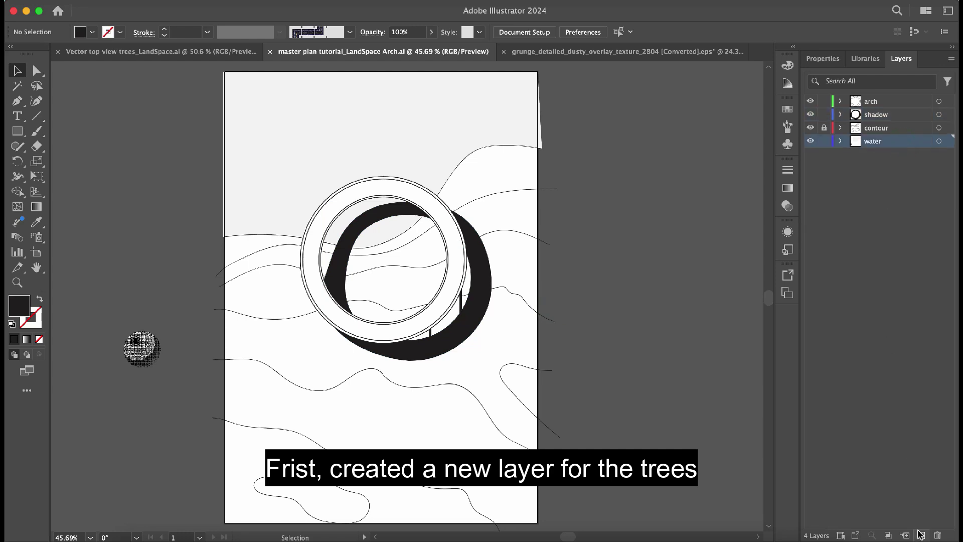
pyautogui.click(920, 534)
pyautogui.doubleClick(870, 142)
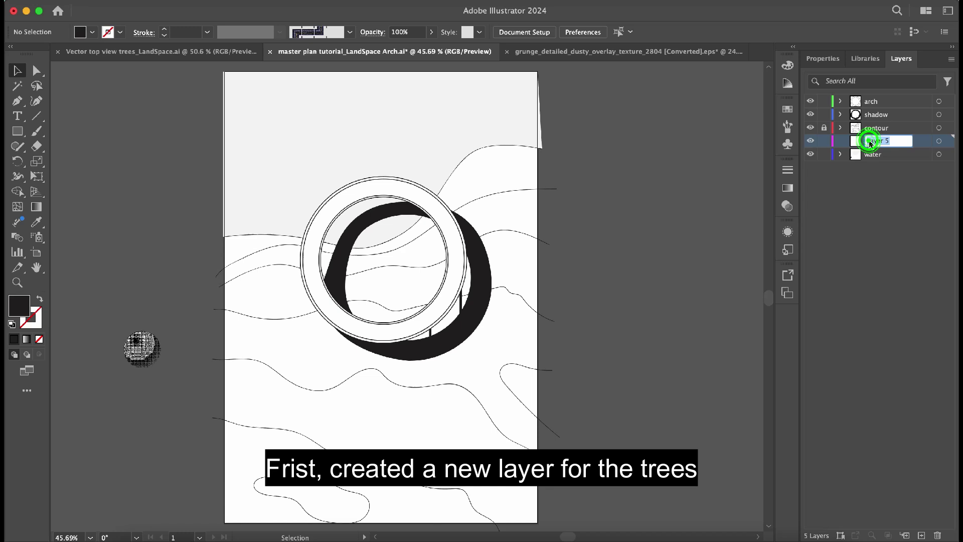
pyautogui.write('tr')
pyautogui.write('ees')
pyautogui.press('Return')
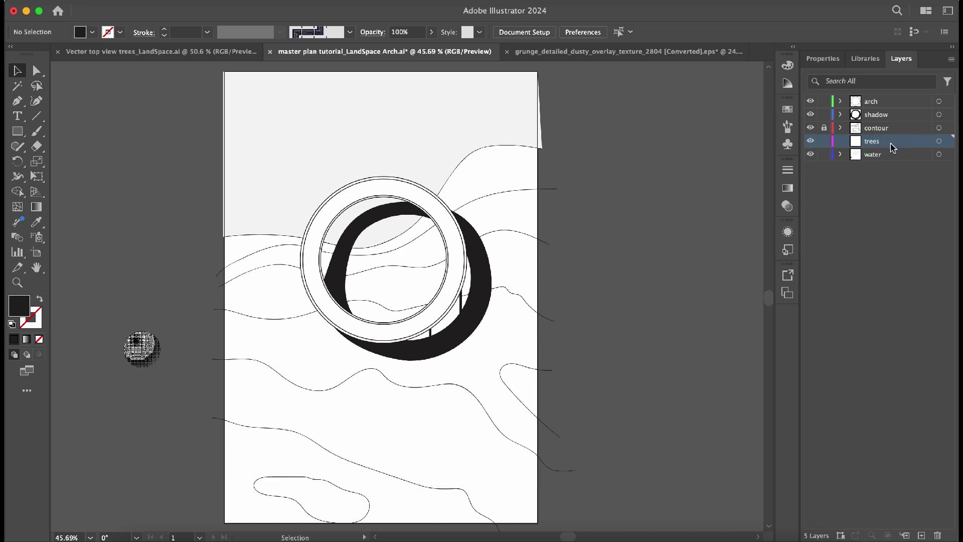
pyautogui.moveTo(891, 146); pyautogui.dragTo(883, 116)
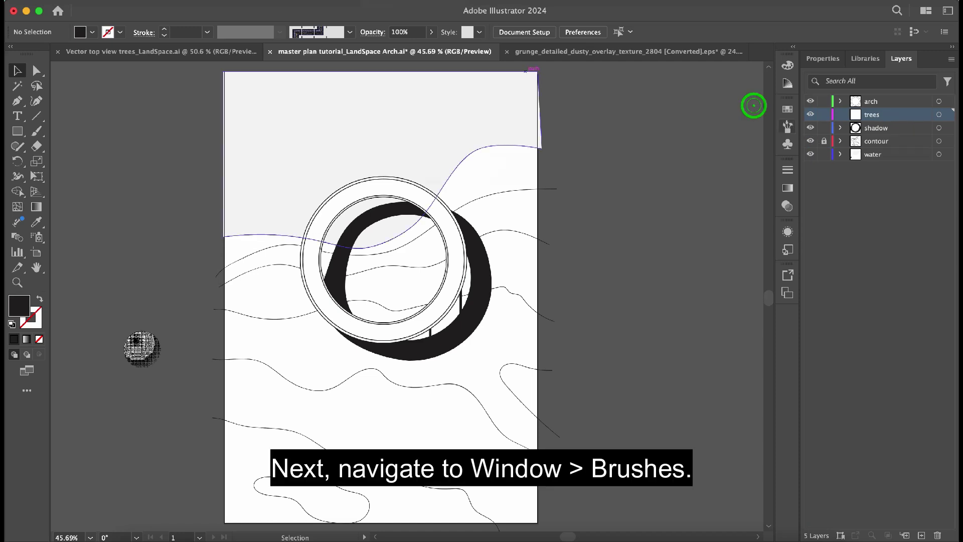
# Show the Brushes panel from the Window menu and open its Brush Libraries menu.
pyautogui.click(324, 2)
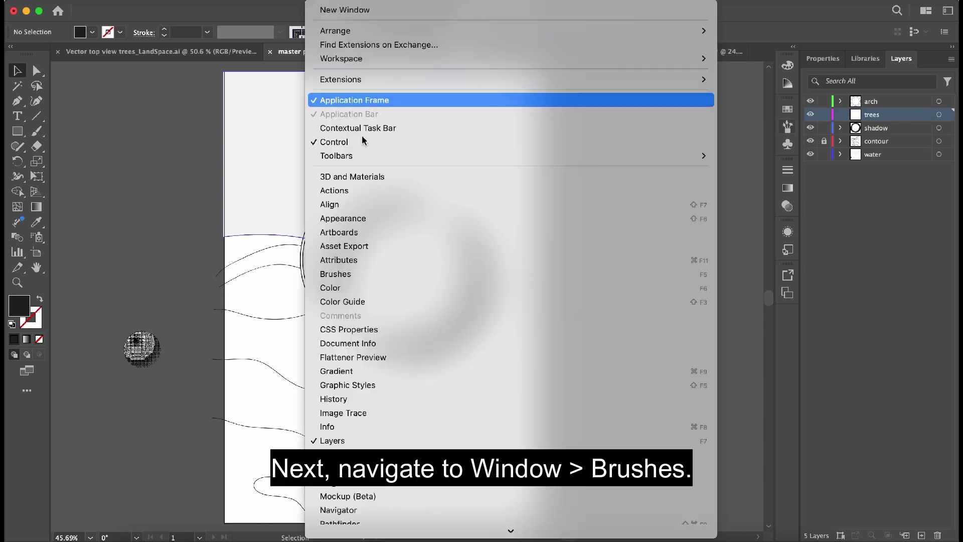
pyautogui.click(365, 276)
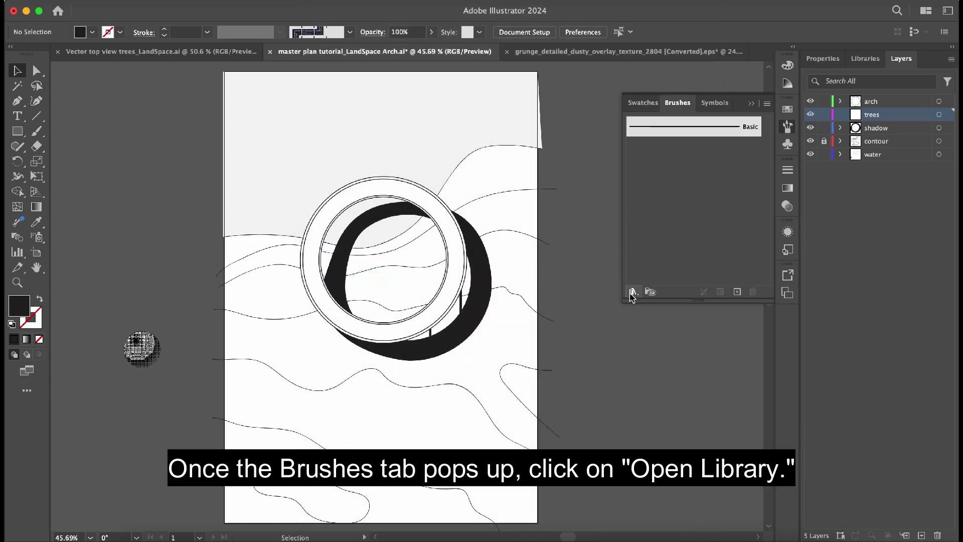
pyautogui.click(632, 292)
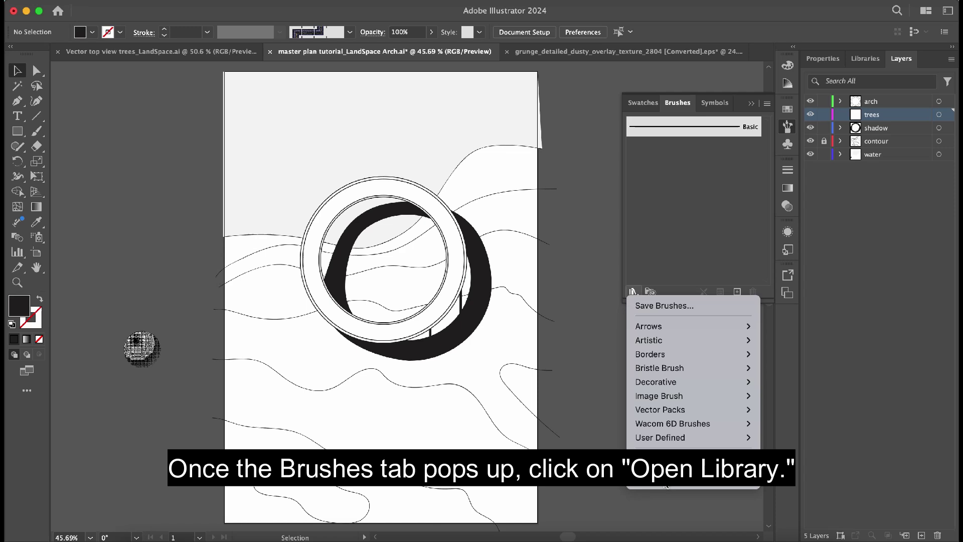
# Load the 'Vector tree brushes_LandSpace Arch.ai' library and enlarge its panel beside the drawing.
pyautogui.click(665, 485)
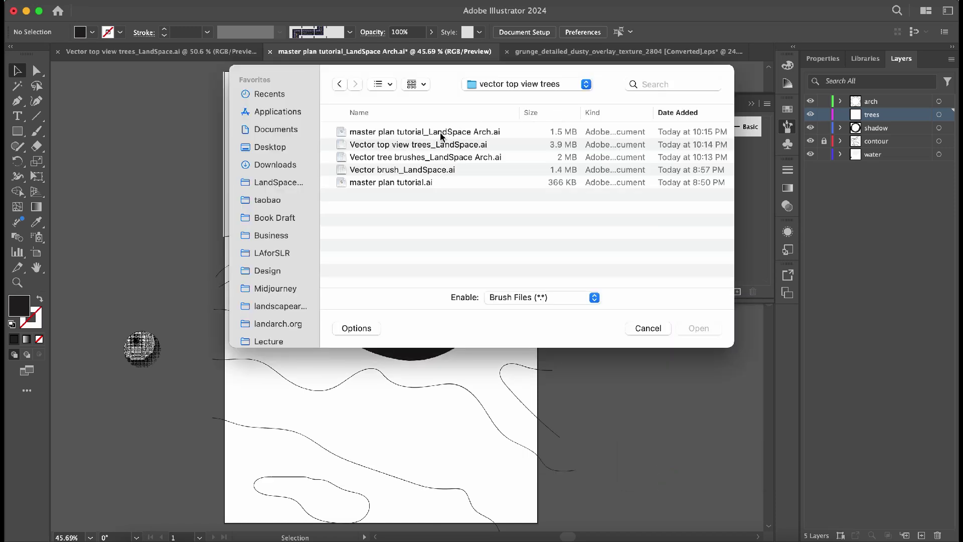
pyautogui.click(434, 146)
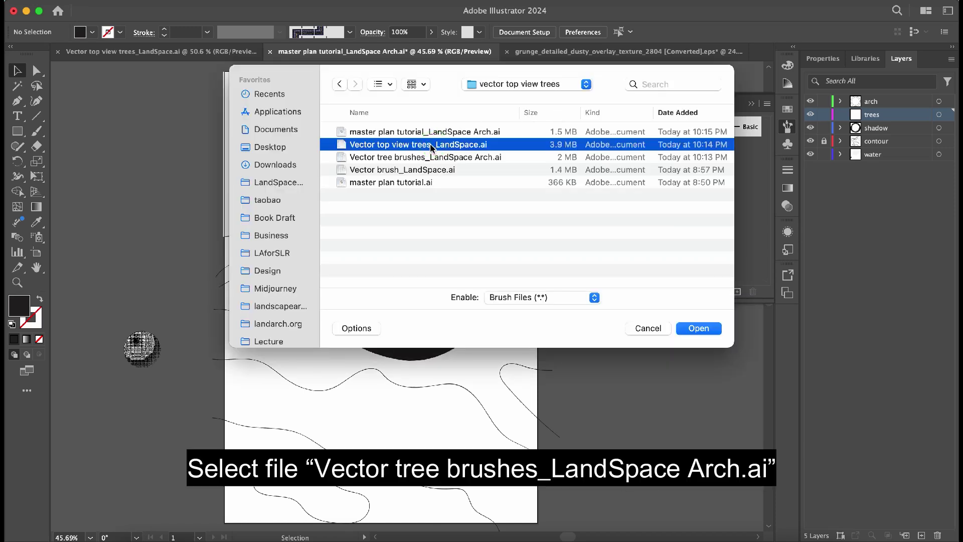
pyautogui.click(430, 158)
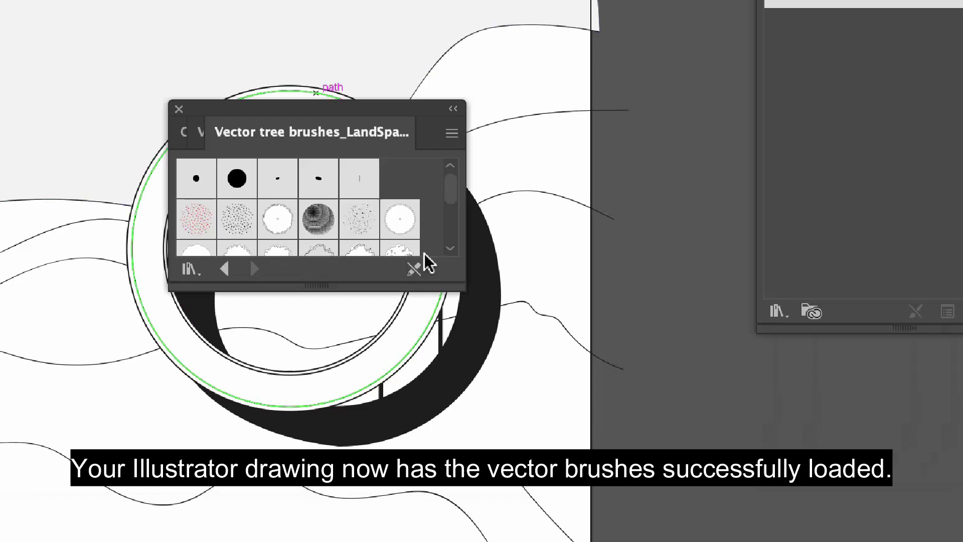
pyautogui.moveTo(426, 285); pyautogui.dragTo(427, 538)
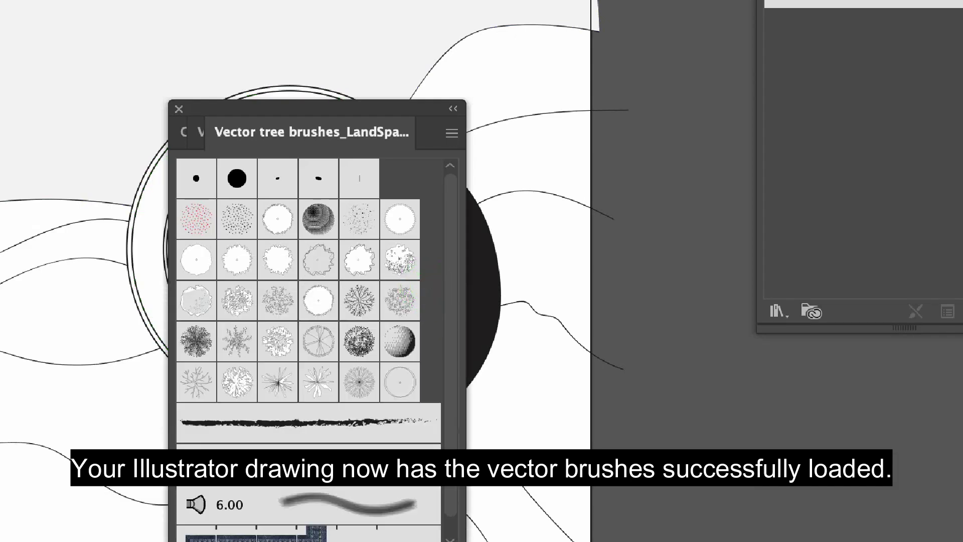
pyautogui.moveTo(320, 113); pyautogui.dragTo(821, 58)
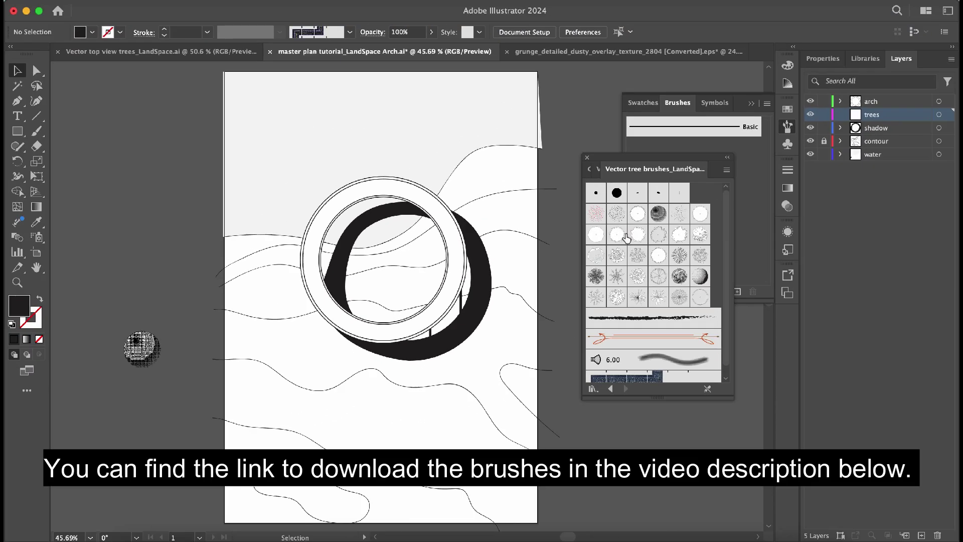
# Add a tree brush from the library to the document and confirm its settings.
pyautogui.click(700, 221)
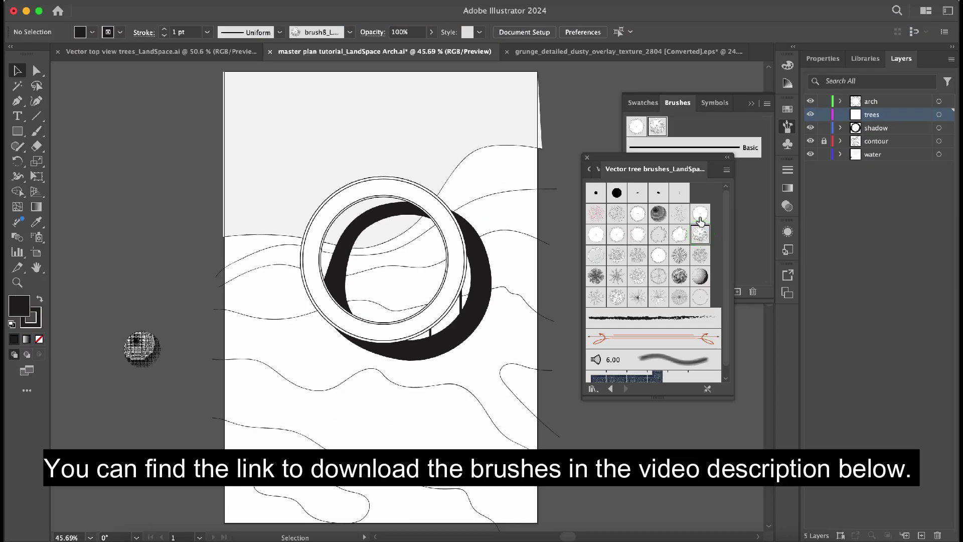
pyautogui.moveTo(666, 161); pyautogui.dragTo(676, 261)
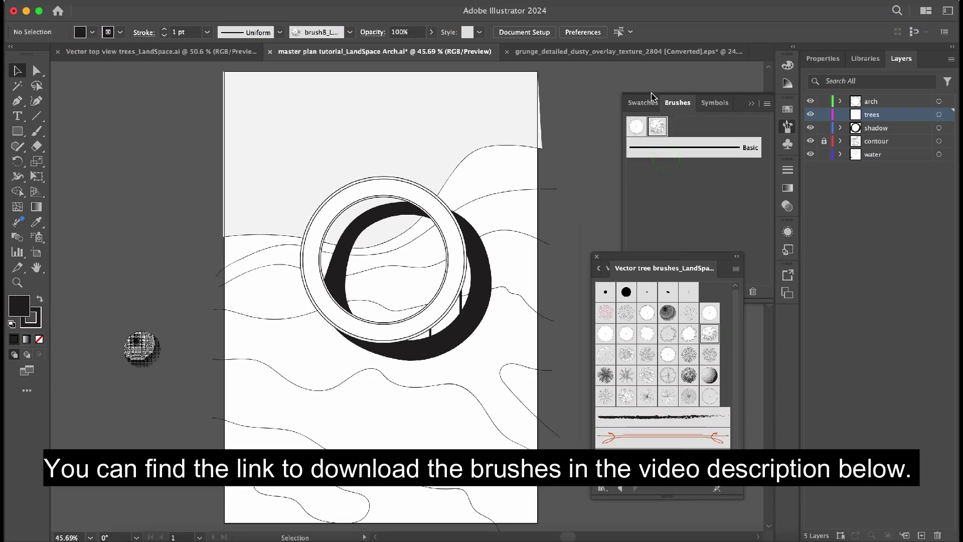
pyautogui.doubleClick(657, 127)
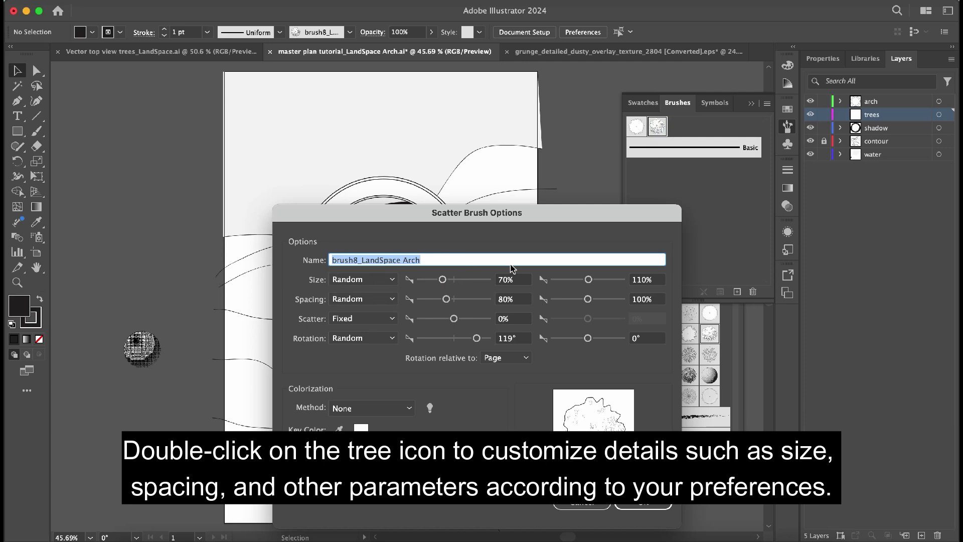
pyautogui.click(642, 503)
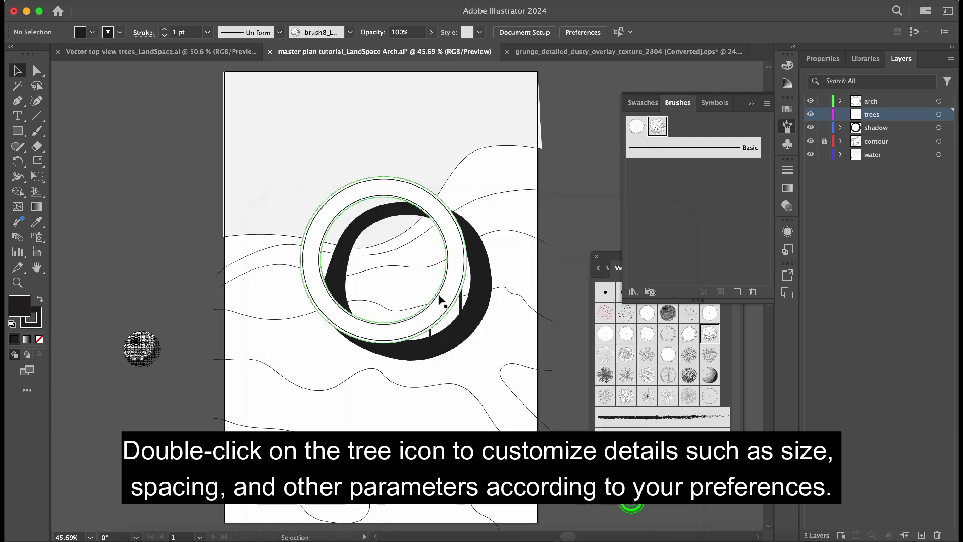
# Paint a row of tree canopies along the lower contour, undoing an extra row.
pyautogui.press('b')
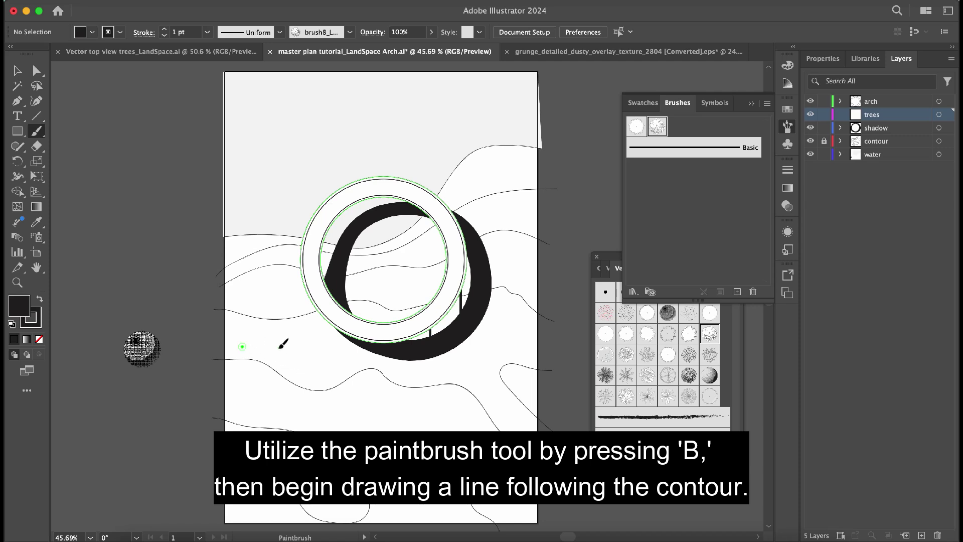
pyautogui.moveTo(280, 348); pyautogui.dragTo(507, 419)
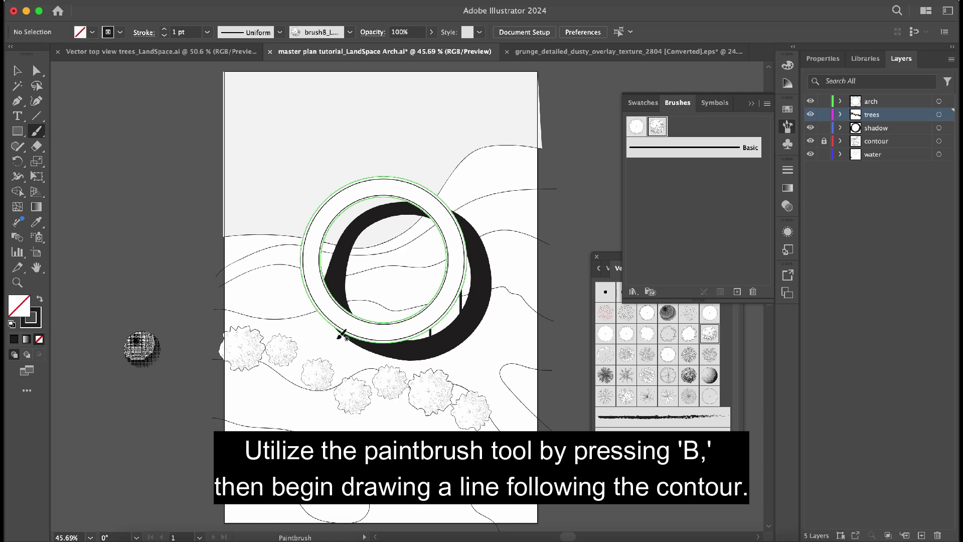
pyautogui.scroll(-3, 340, 336)
pyautogui.moveTo(307, 375); pyautogui.dragTo(550, 412)
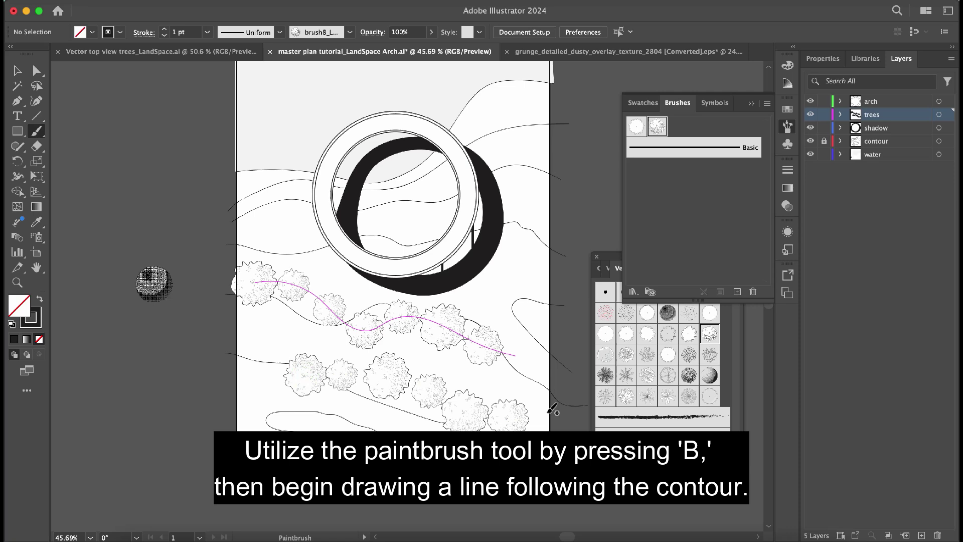
pyautogui.press('super+z')
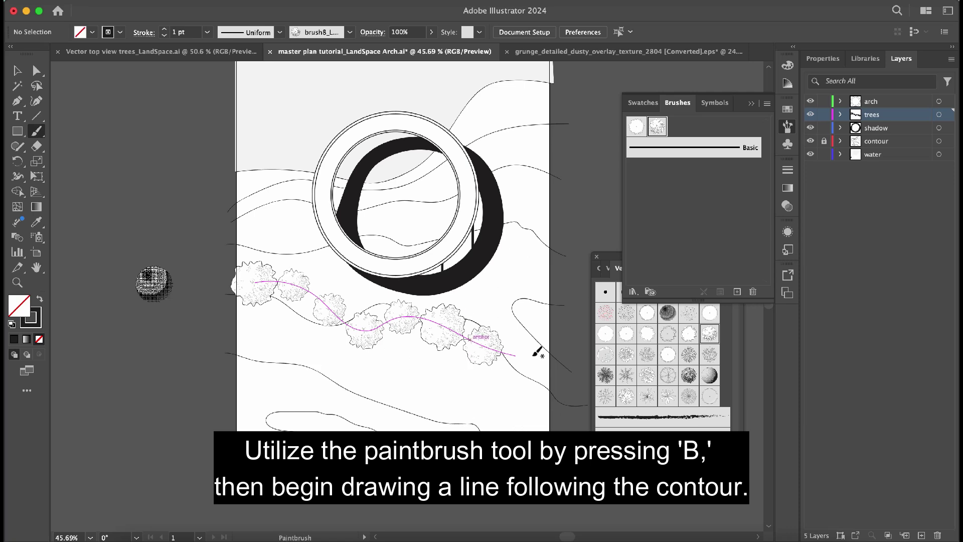
# Try a rounder tree brush on the bottom contour and arch, undoing both strokes.
pyautogui.click(669, 355)
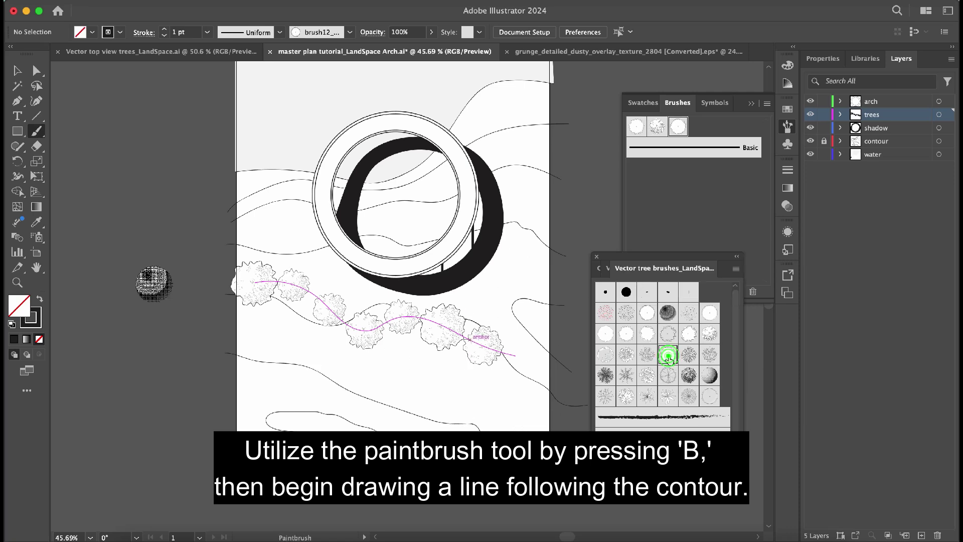
pyautogui.moveTo(317, 418); pyautogui.dragTo(535, 382)
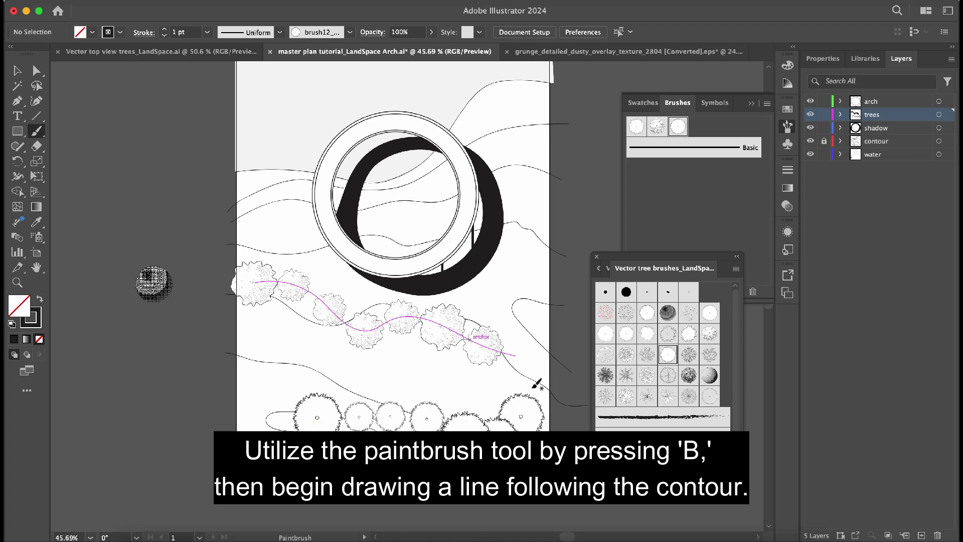
pyautogui.press('super+z')
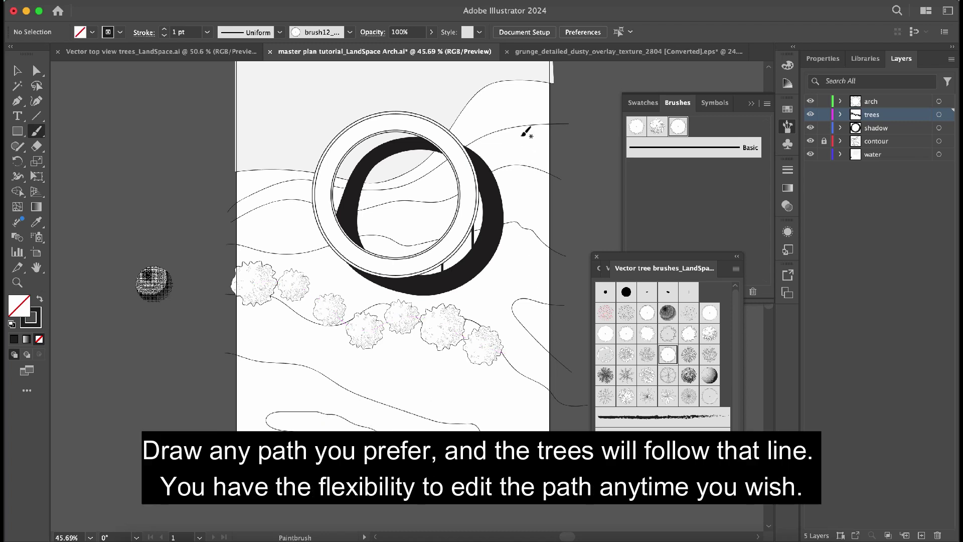
pyautogui.moveTo(528, 225); pyautogui.dragTo(287, 198)
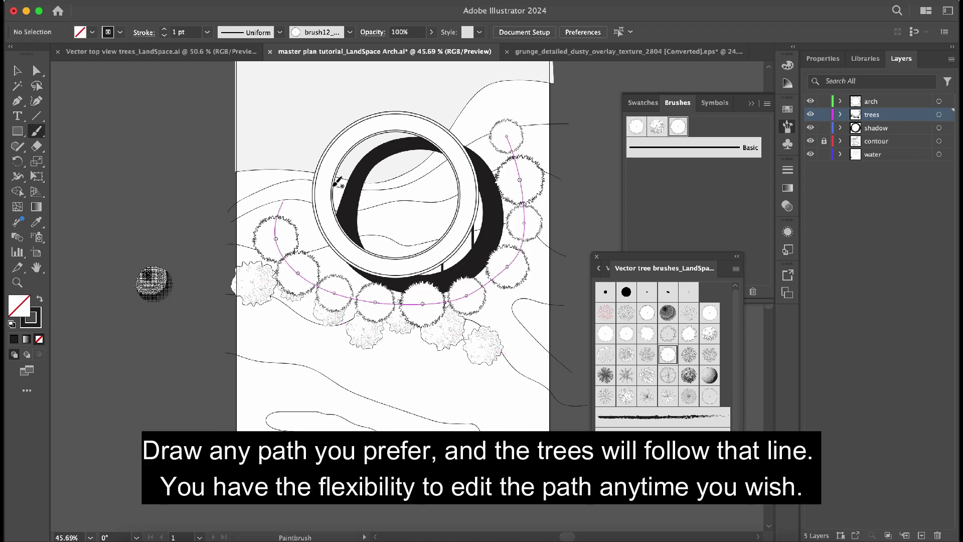
pyautogui.press('super+z')
# Paint a dense band of trees around the arch with brush22 and select it.
pyautogui.click(626, 396)
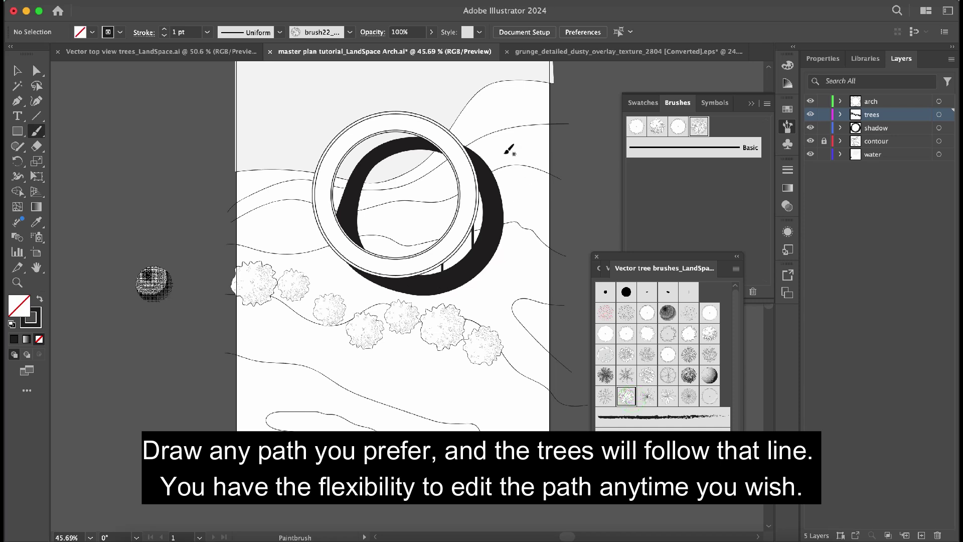
pyautogui.moveTo(506, 150); pyautogui.dragTo(288, 235)
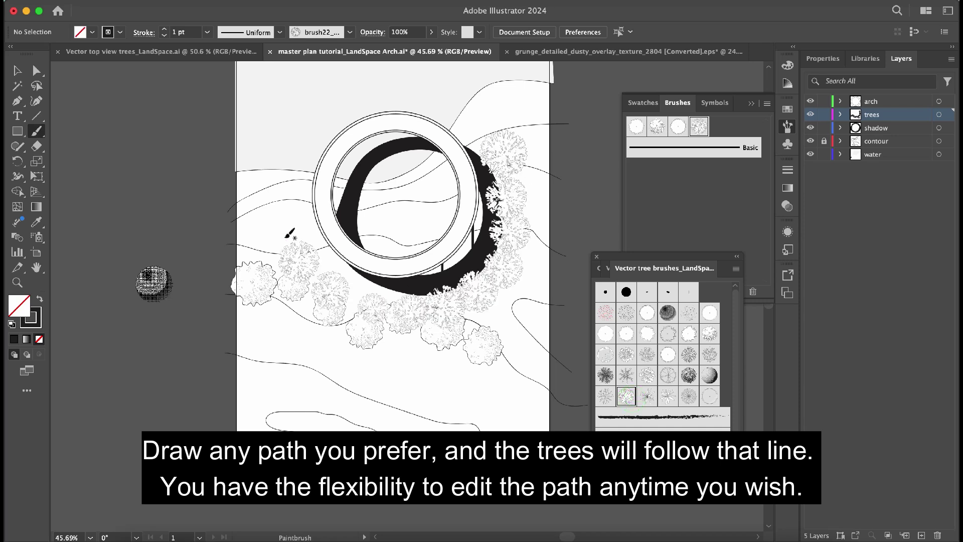
pyautogui.press('v')
pyautogui.click(512, 154)
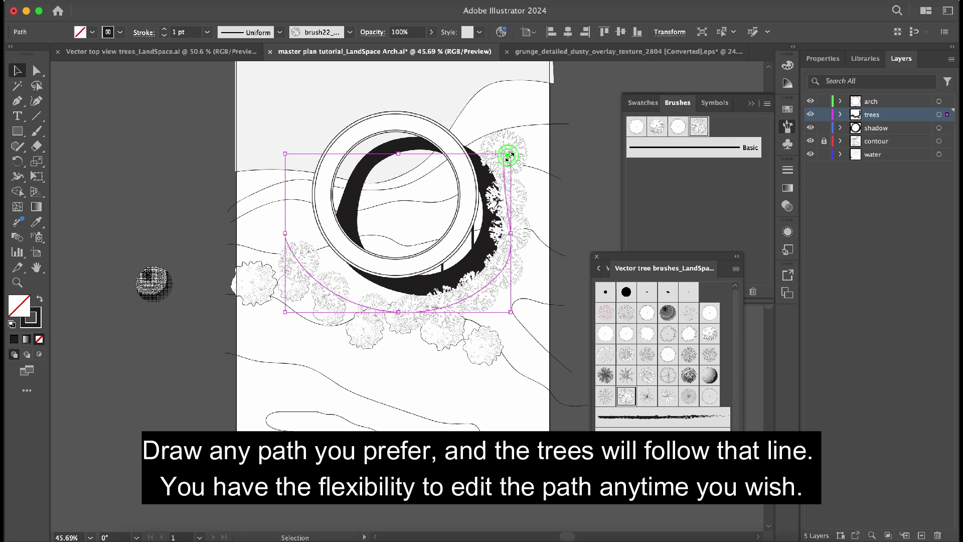
# Set the arch tree path's stroke weight to 0.5 pt from the presets.
pyautogui.click(208, 32)
pyautogui.click(214, 45)
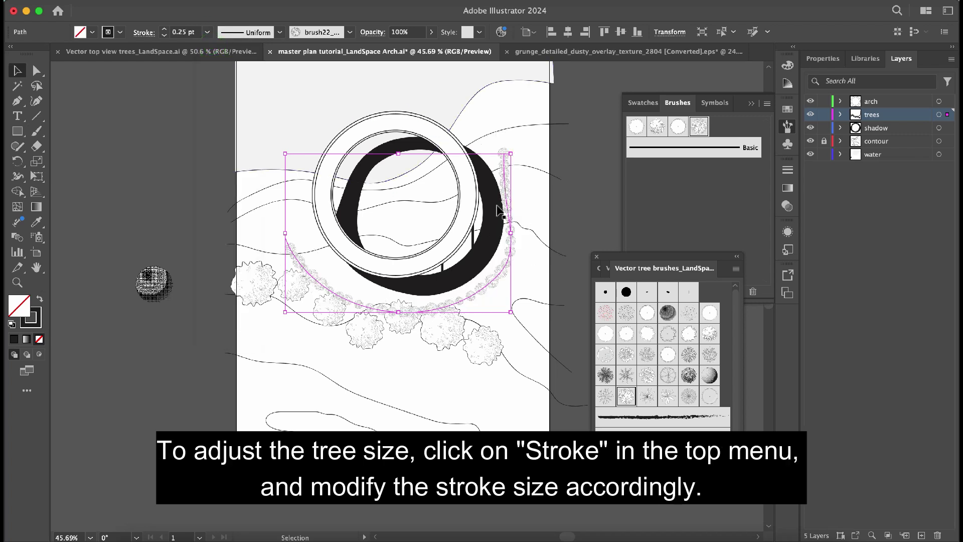
pyautogui.scroll(3, 498, 222)
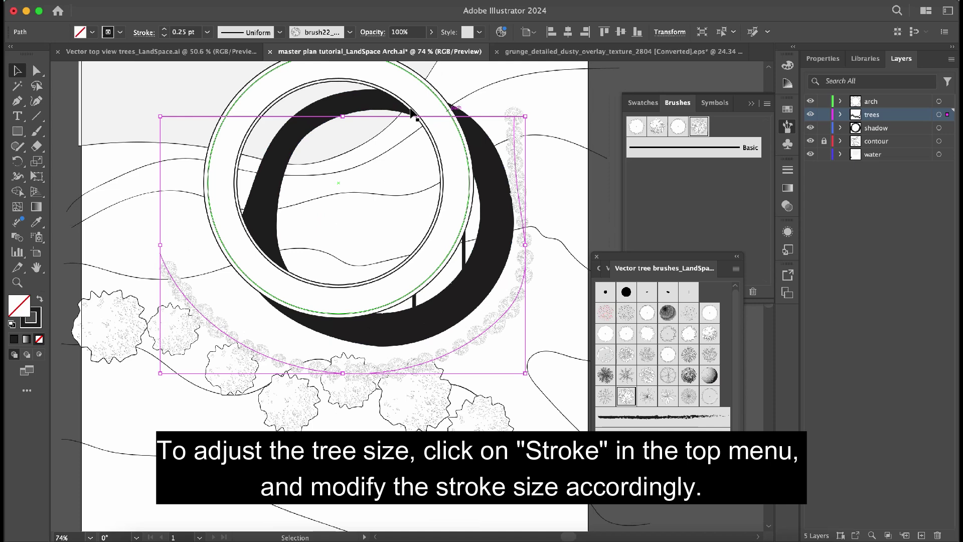
pyautogui.click(207, 32)
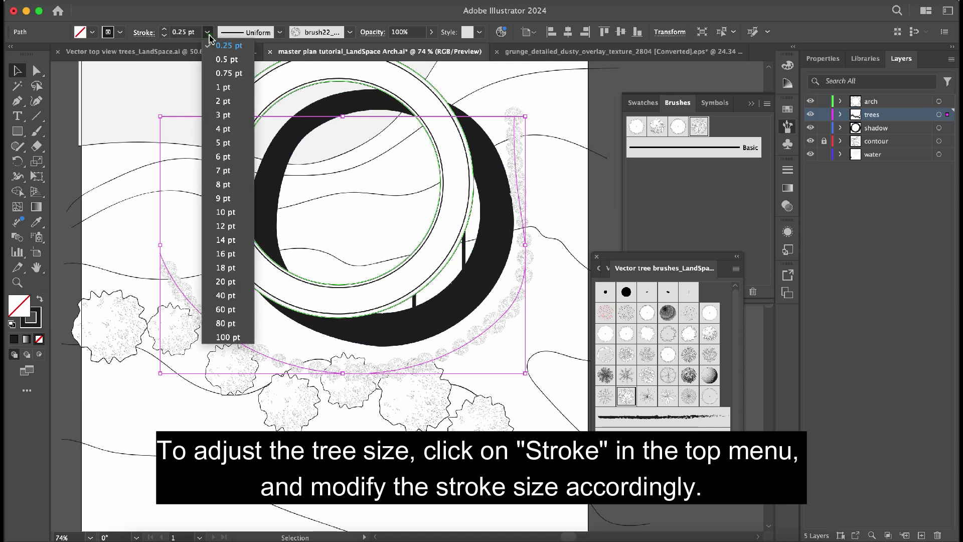
pyautogui.click(222, 59)
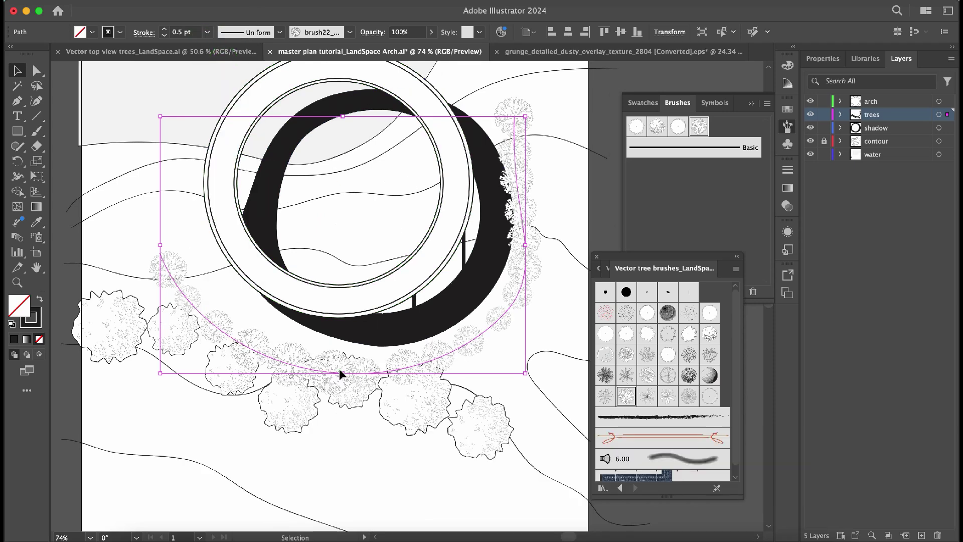
# Nudge the lower tree row and bring it to the front.
pyautogui.moveTo(339, 367); pyautogui.dragTo(344, 394)
pyautogui.rightClick(346, 394)
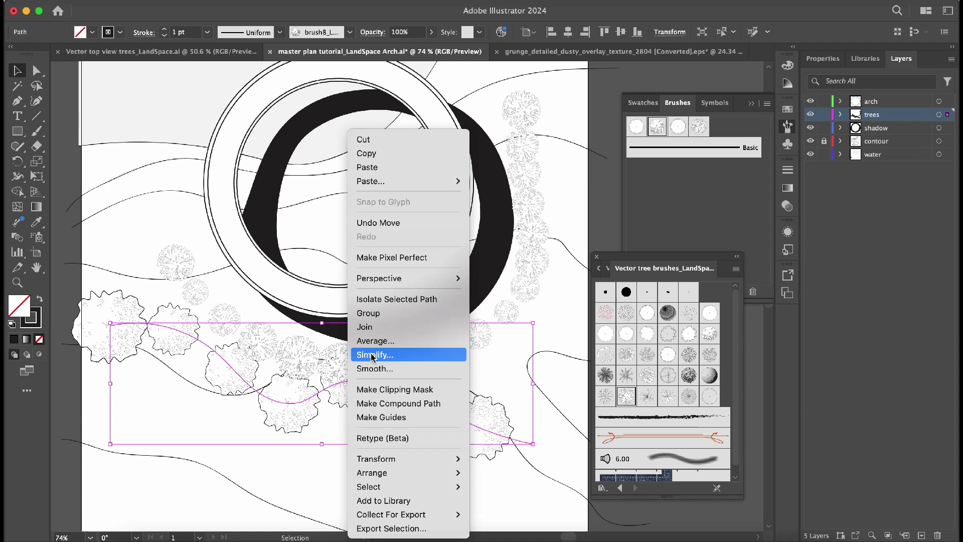
pyautogui.click(474, 464)
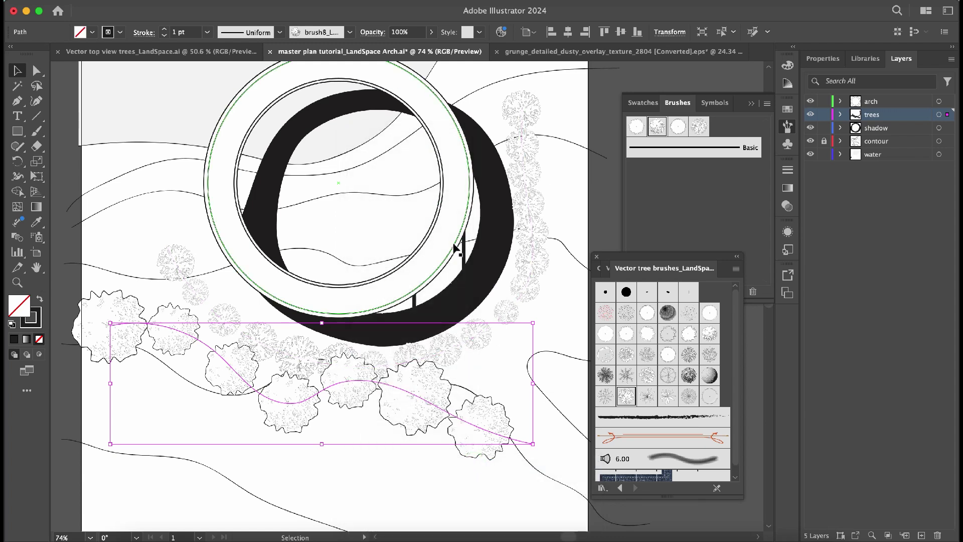
pyautogui.scroll(-2, 456, 243)
pyautogui.scroll(1, 576, 218)
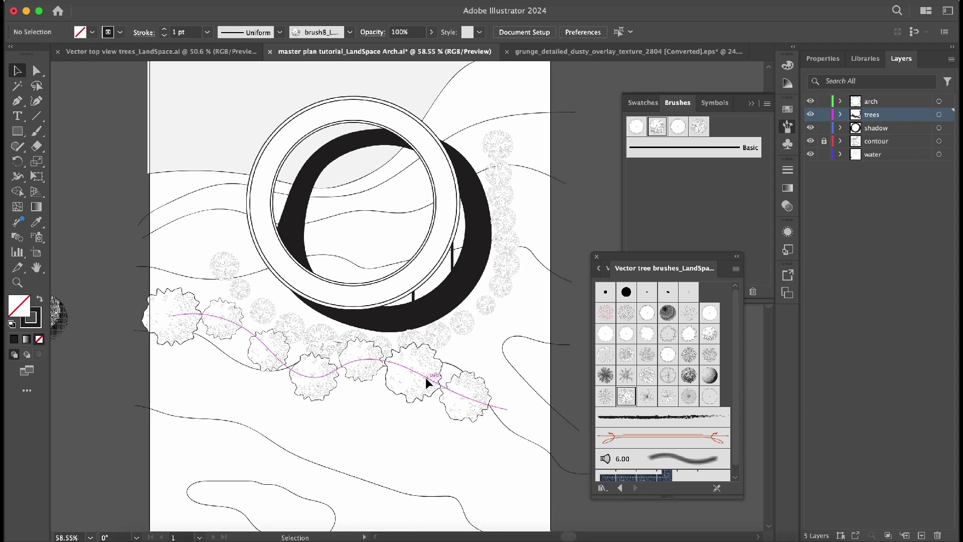
# Set the lower wavy tree row's stroke weight to 0.9 pt.
pyautogui.click(426, 377)
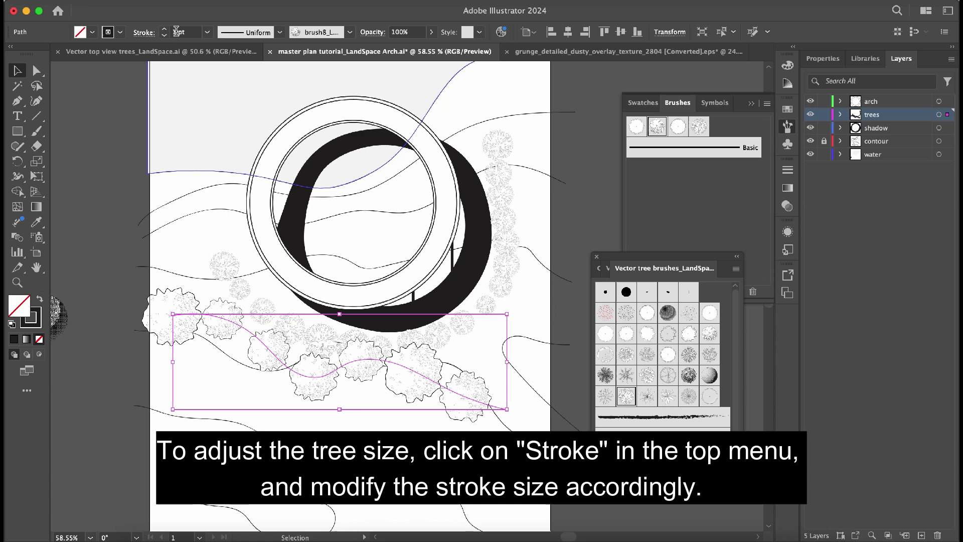
pyautogui.click(175, 32)
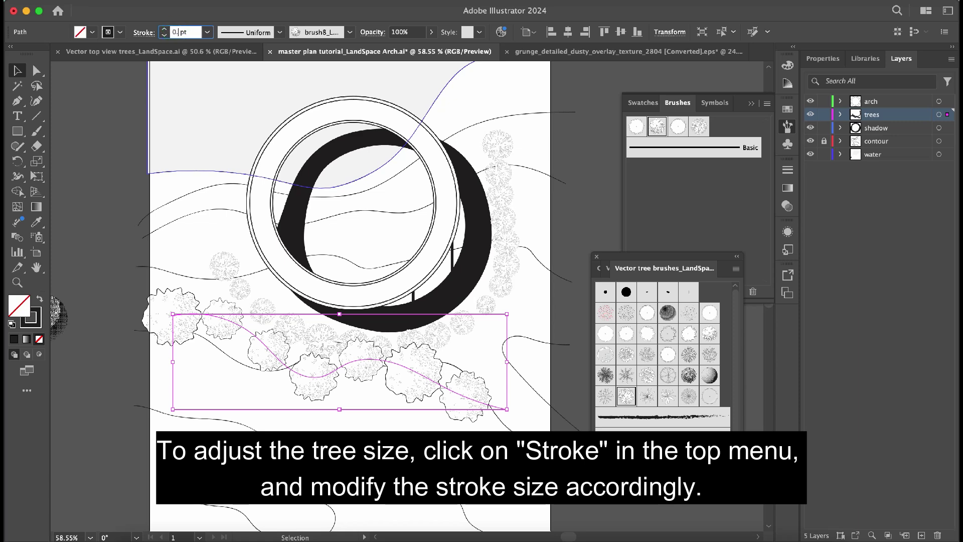
pyautogui.write('0.7')
pyautogui.press('Return')
pyautogui.click(116, 217)
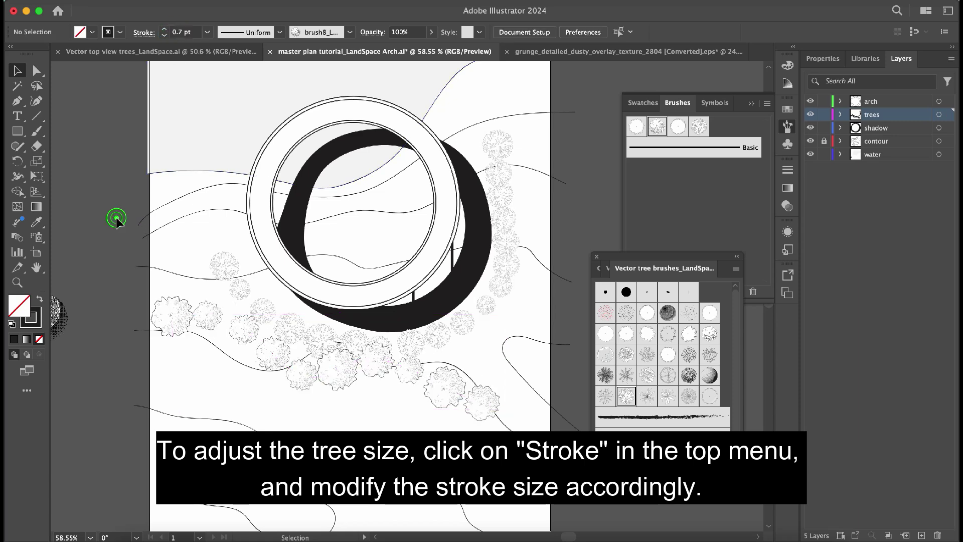
pyautogui.click(177, 322)
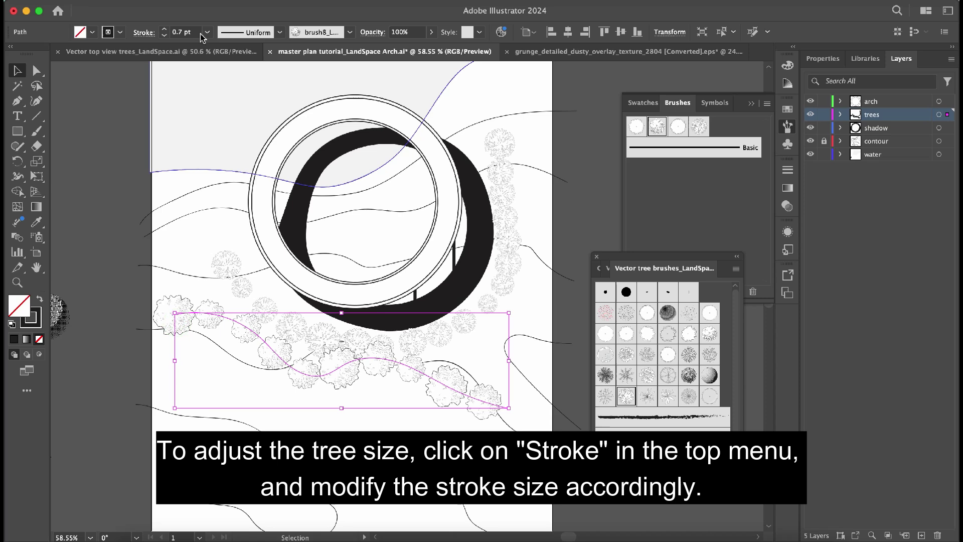
pyautogui.click(183, 32)
pyautogui.write('0.9')
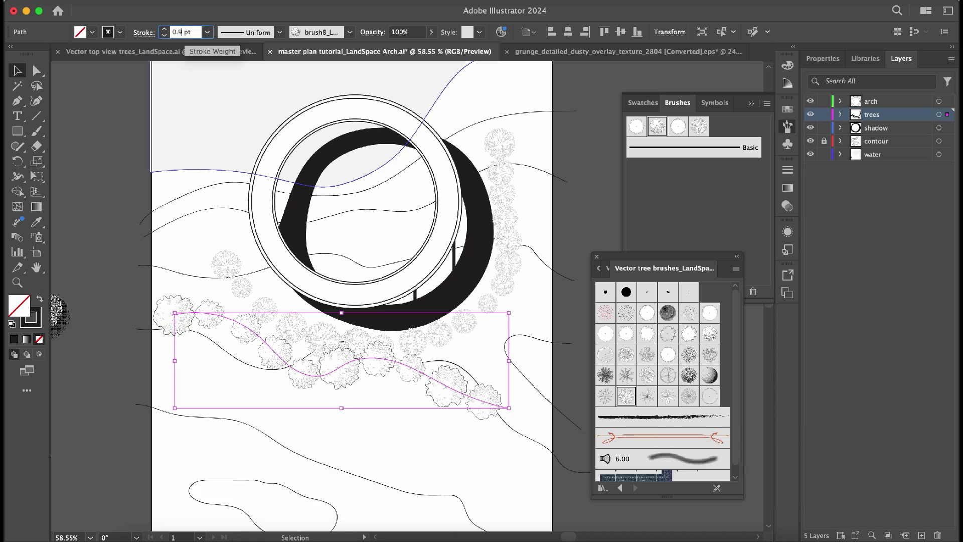
pyautogui.press('Return')
pyautogui.click(103, 193)
pyautogui.scroll(-2, 359, 296)
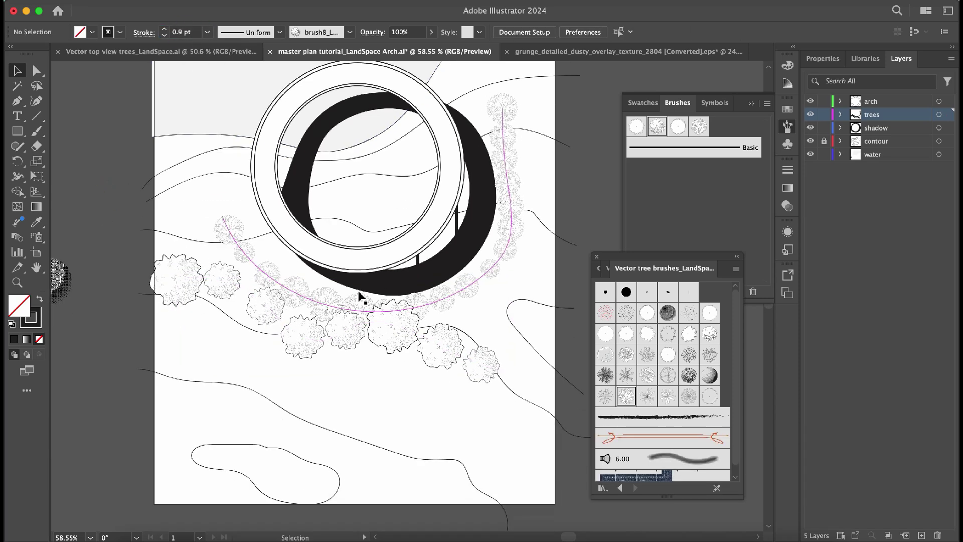
# Paint a spiky tree stroke down the right-hand curve.
pyautogui.press('b')
pyautogui.moveTo(311, 410); pyautogui.dragTo(485, 474)
pyautogui.hotkey('ctrl', 'z')
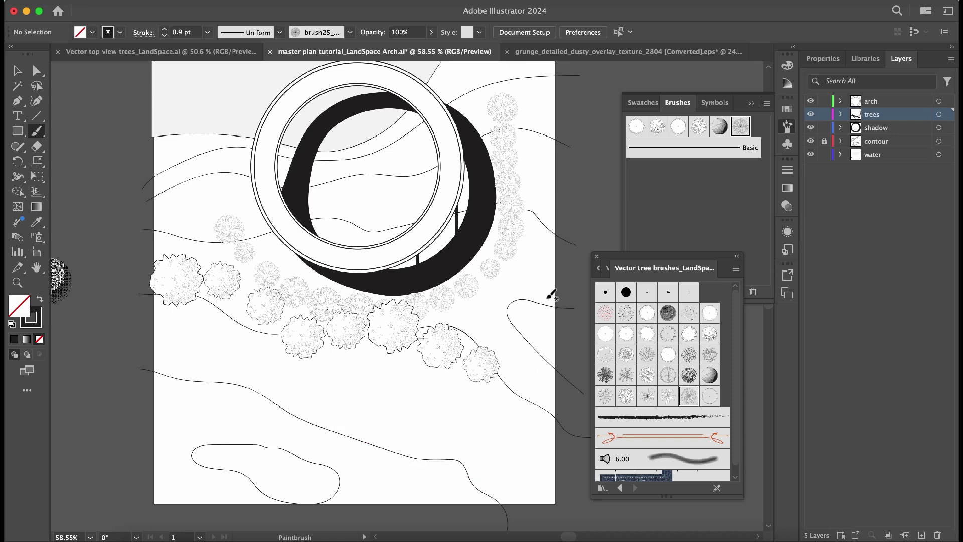
pyautogui.moveTo(549, 295)
pyautogui.mouseDown()
pyautogui.moveTo(577, 370)
pyautogui.moveTo(572, 401)
pyautogui.mouseUp()
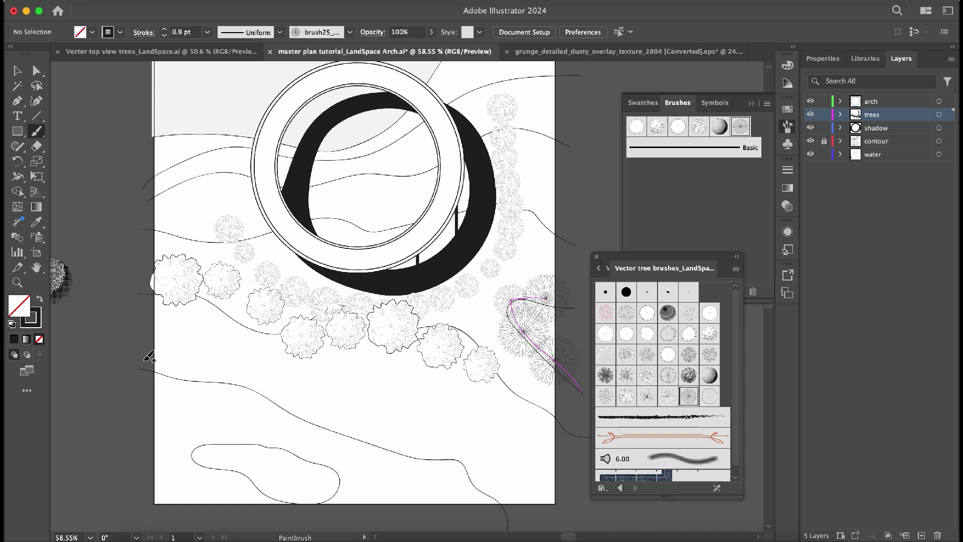
# Stamp single trees near the artboard's left edge and pick another tree brush.
pyautogui.moveTo(147, 178); pyautogui.dragTo(163, 214)
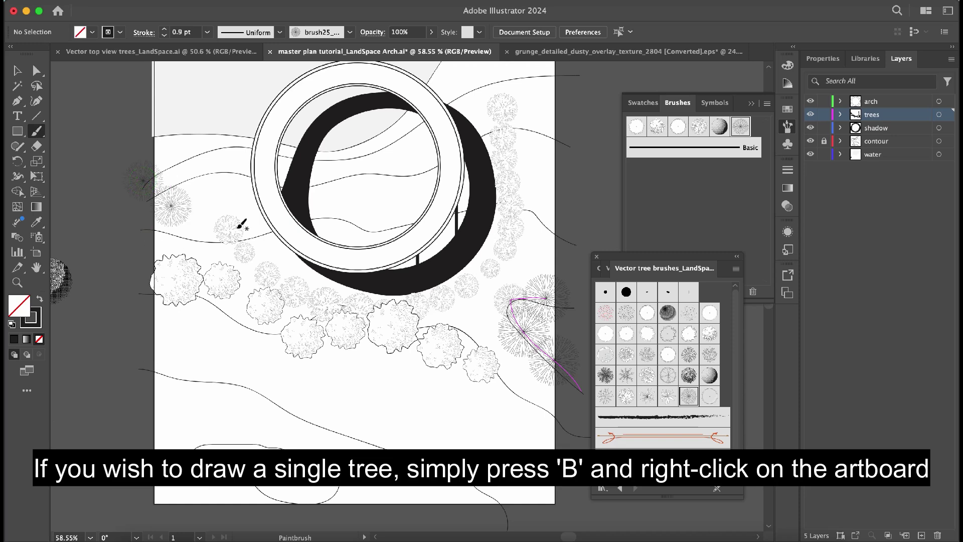
pyautogui.scroll(5, 392, 182)
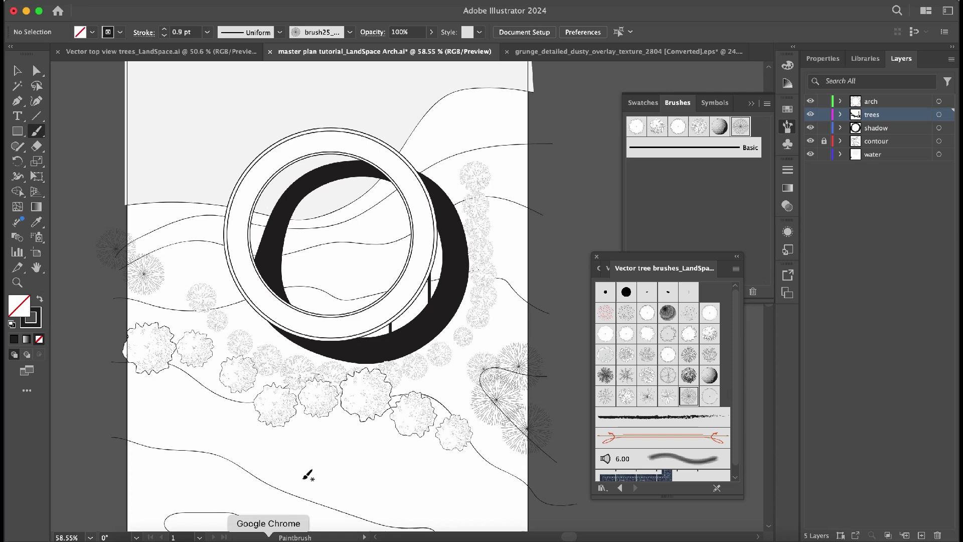
pyautogui.click(624, 399)
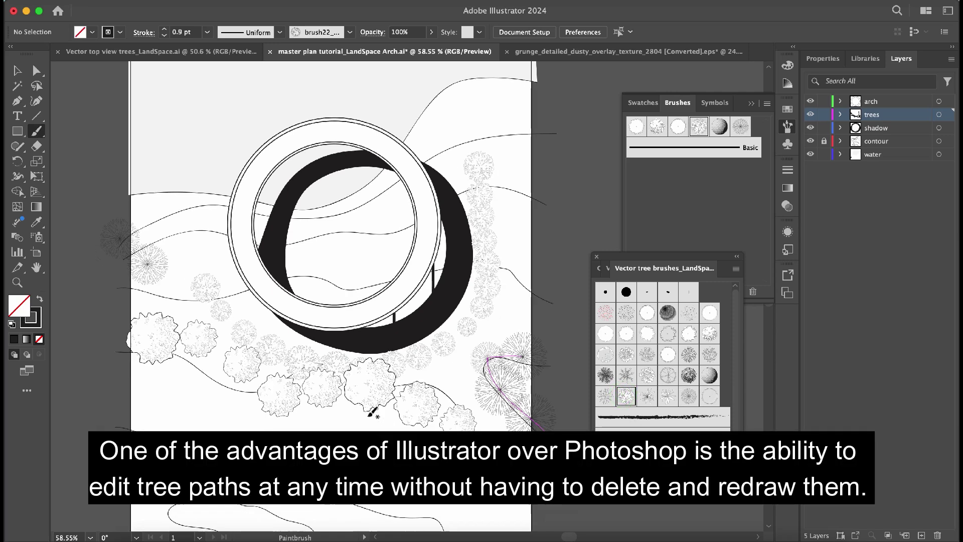
pyautogui.press('ctrl')
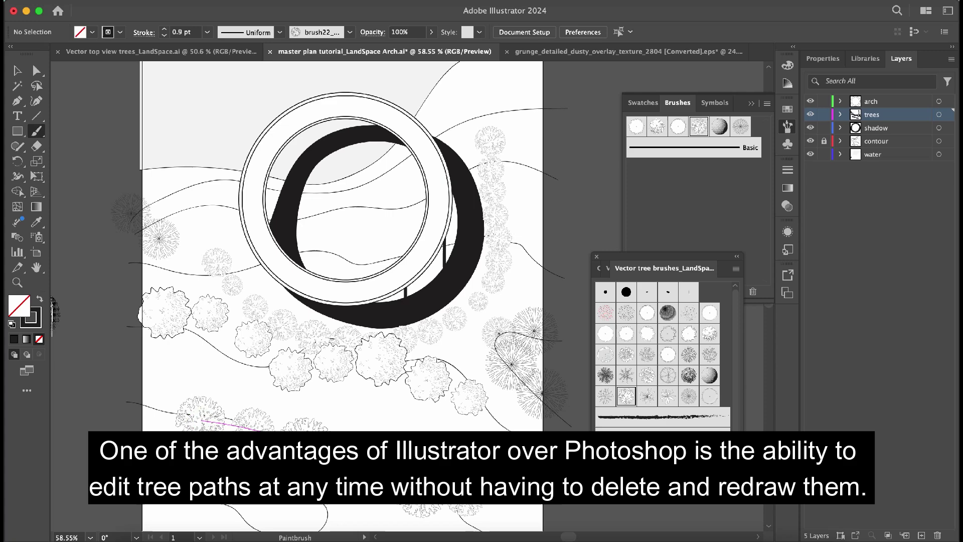
pyautogui.scroll(-2, 200, 422)
pyautogui.scroll(1, 336, 249)
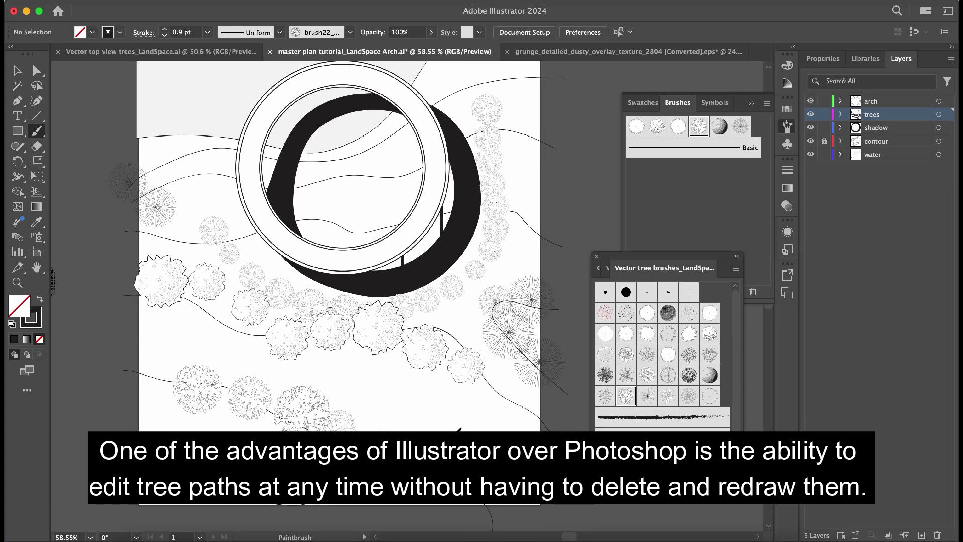
pyautogui.scroll(1, 520, 243)
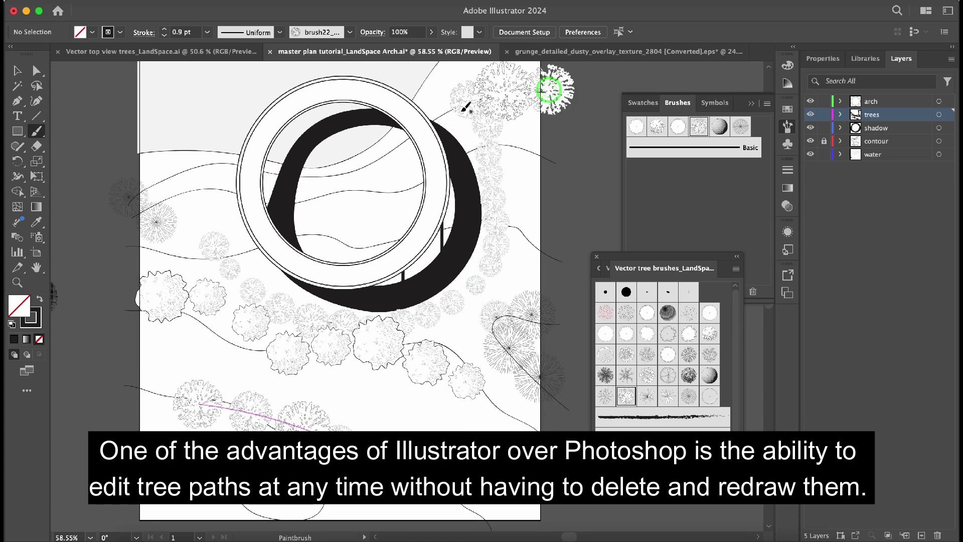
pyautogui.scroll(1, 539, 88)
# Drag the lower tree path's anchors so its end bends toward the artboard bottom.
pyautogui.press('a')
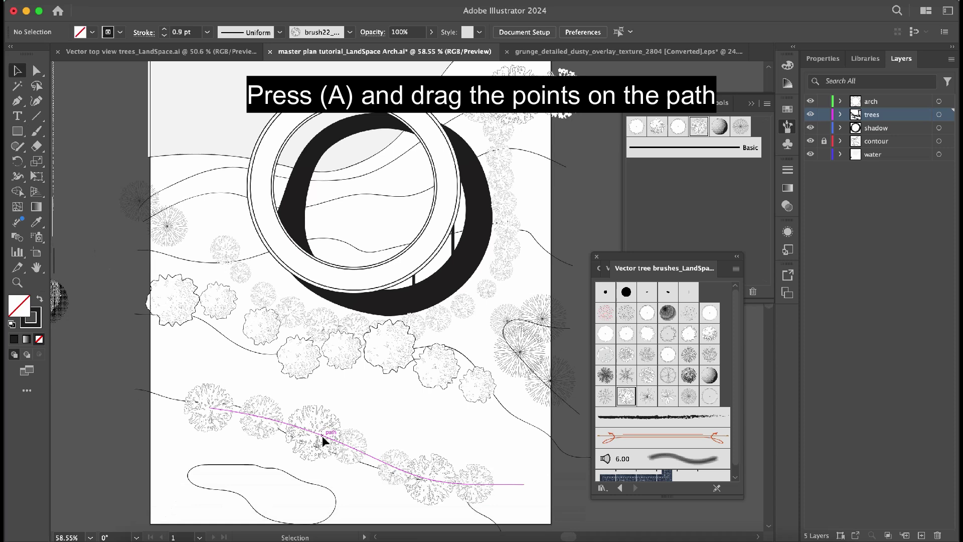
pyautogui.click(523, 485)
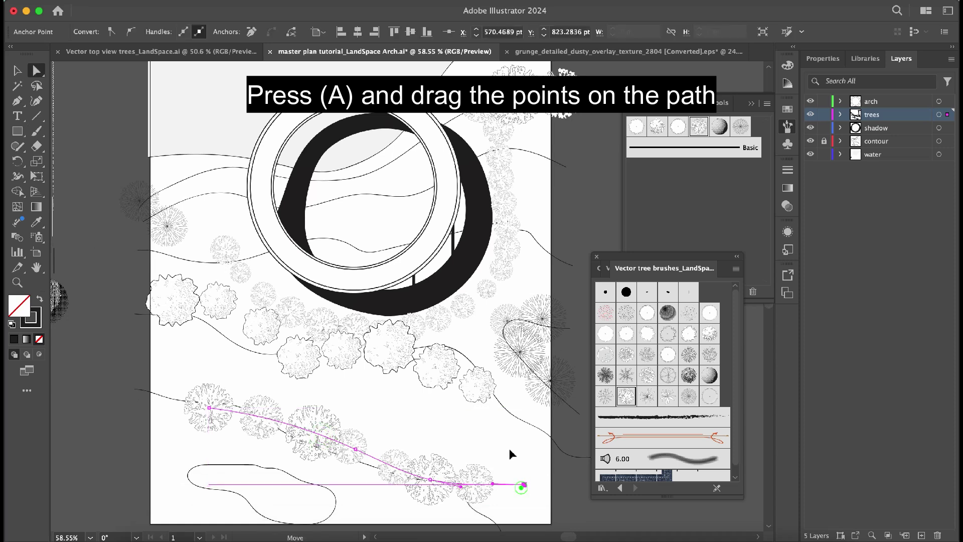
pyautogui.moveTo(524, 486); pyautogui.dragTo(450, 525)
pyautogui.moveTo(431, 480); pyautogui.dragTo(405, 407)
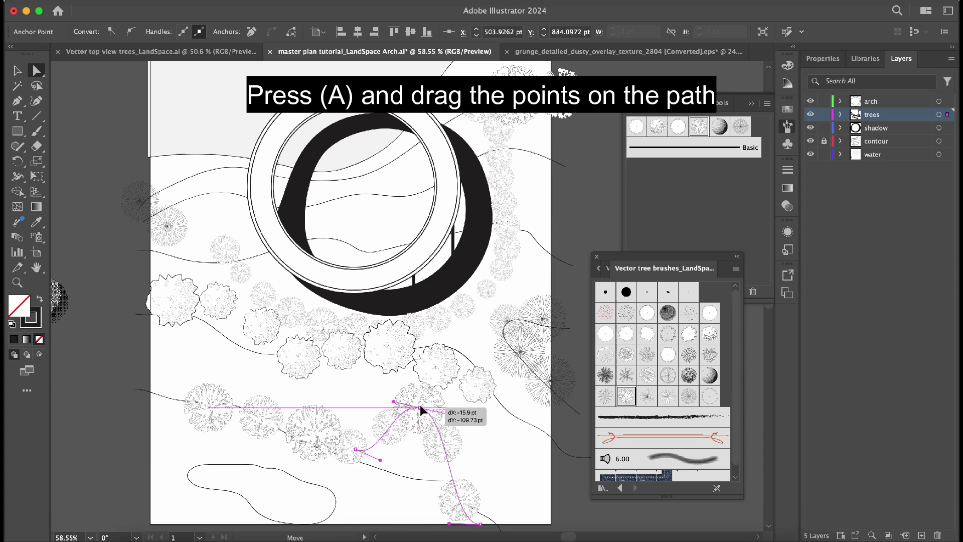
pyautogui.moveTo(405, 407)
pyautogui.mouseDown()
pyautogui.moveTo(464, 427)
pyautogui.moveTo(453, 428)
pyautogui.mouseUp()
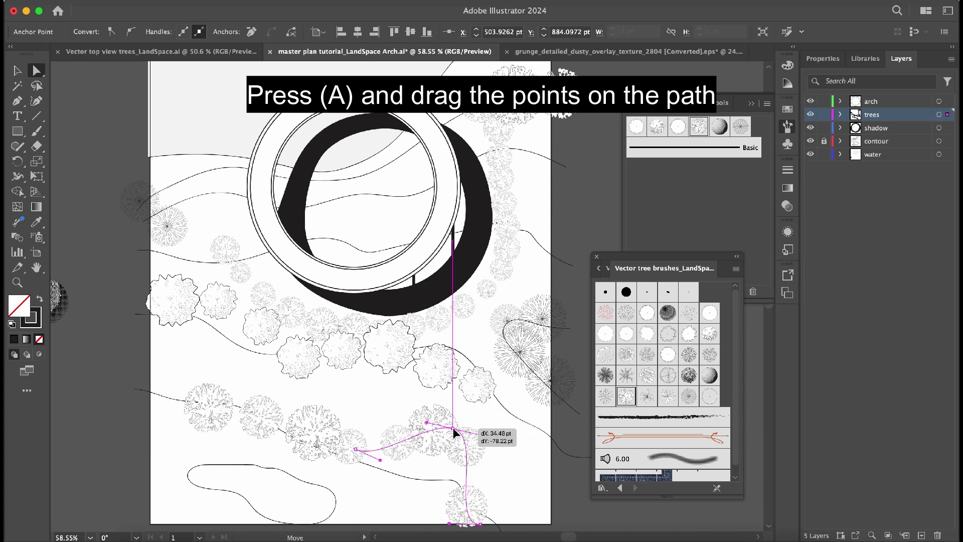
pyautogui.press('v')
pyautogui.click(398, 367)
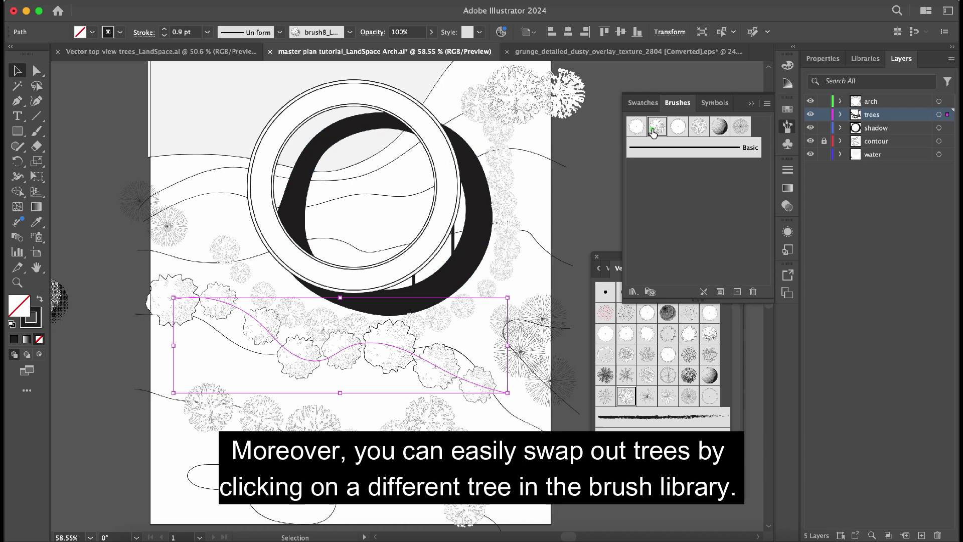
# Swap the upper row's tree brush and paint a tree row arcing around the ring.
pyautogui.click(655, 126)
pyautogui.press('b')
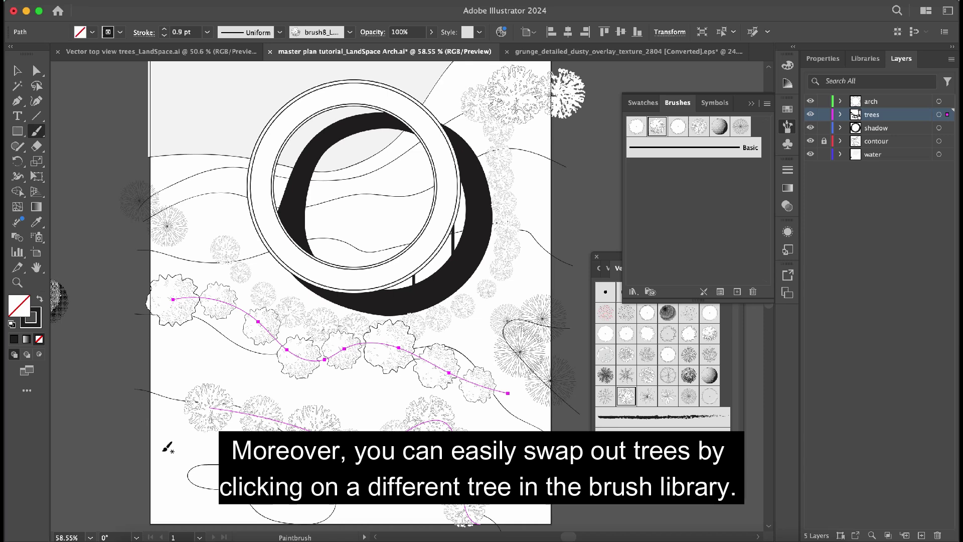
pyautogui.hotkey('ctrl', 'shift', 'a')
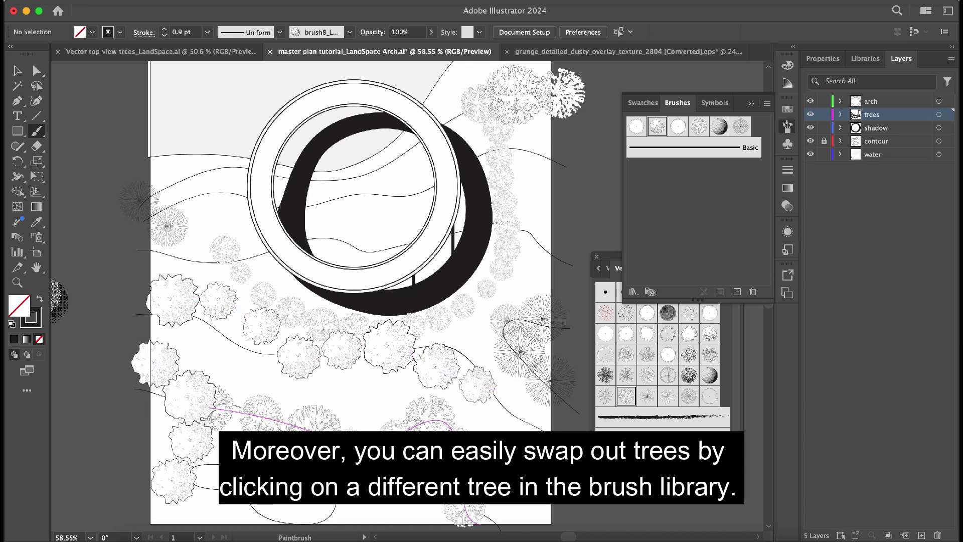
pyautogui.hotkey('ctrl', 'z')
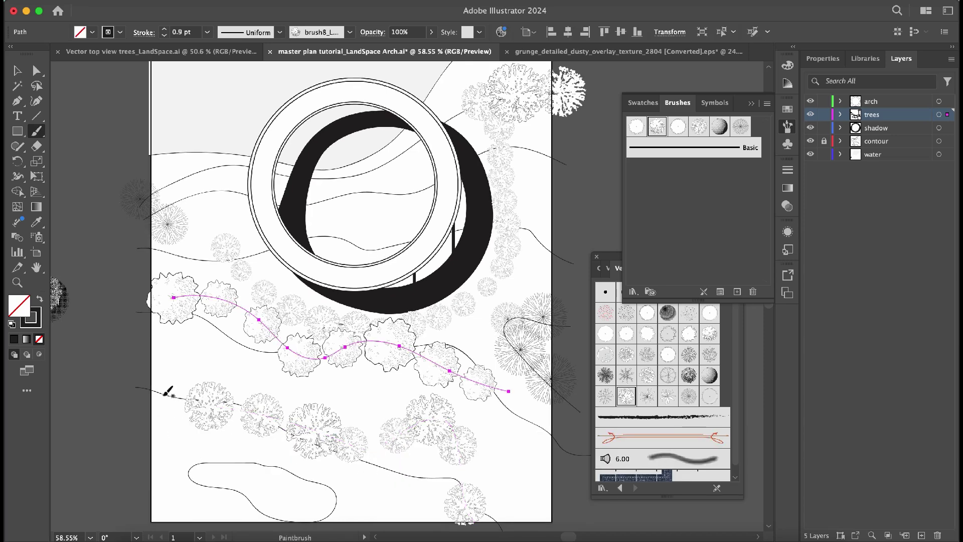
pyautogui.moveTo(163, 393); pyautogui.dragTo(332, 455)
pyautogui.scroll(-3, 331, 455)
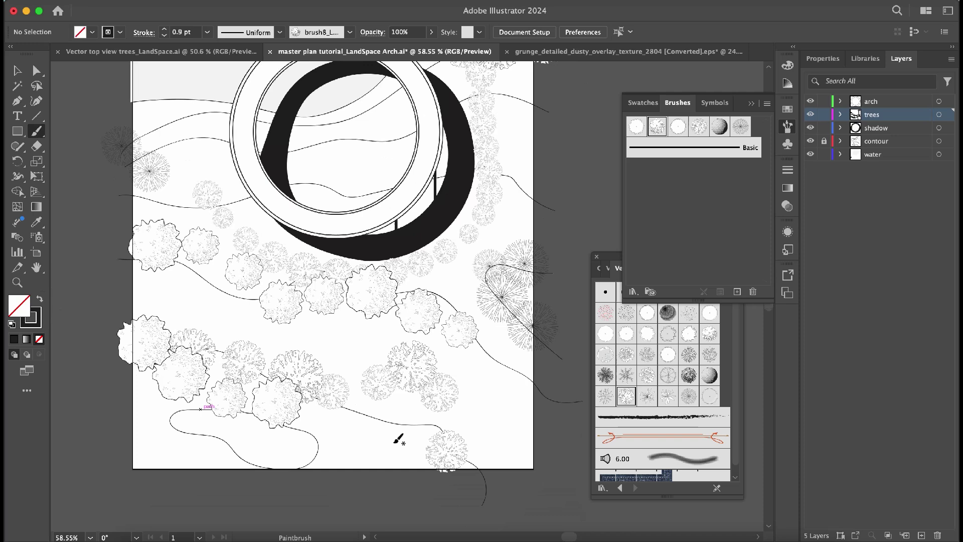
pyautogui.moveTo(443, 412); pyautogui.dragTo(511, 448)
pyautogui.scroll(3, 437, 412)
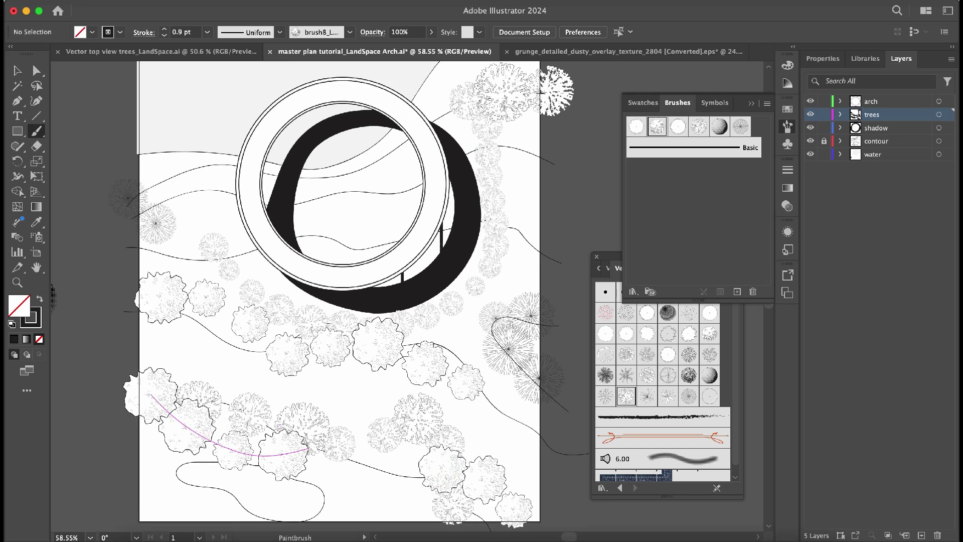
# Restyle the arcing tree path with a different tree brush from the library.
pyautogui.press('v')
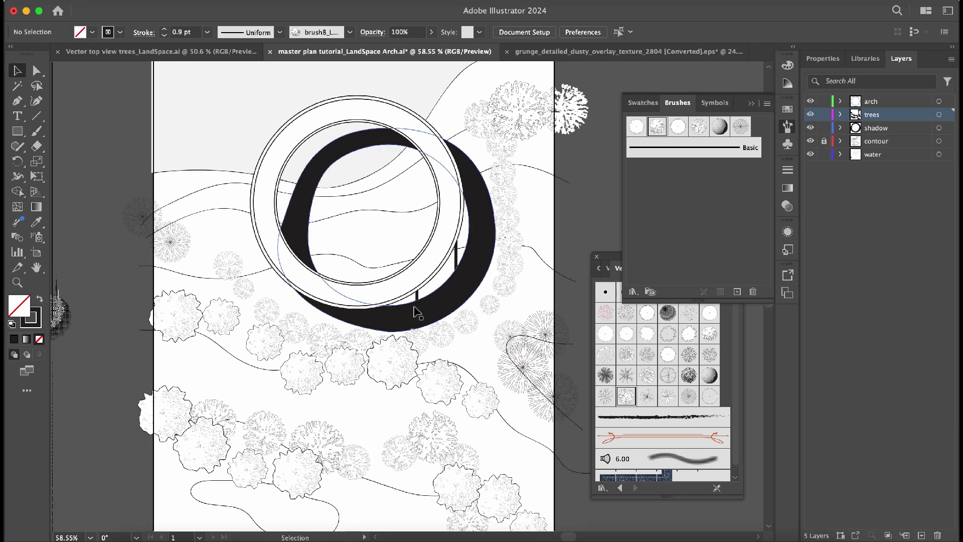
pyautogui.click(515, 214)
pyautogui.click(690, 355)
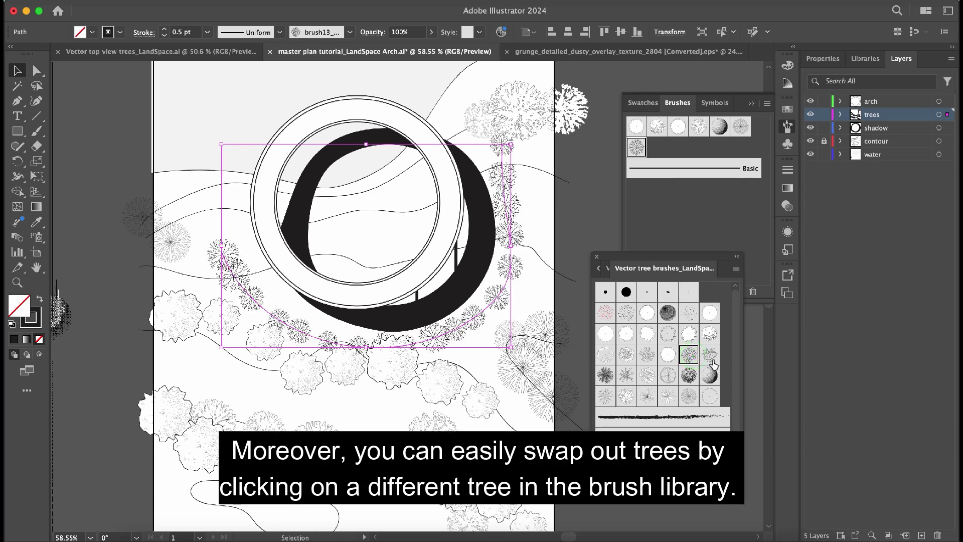
pyautogui.click(710, 358)
pyautogui.press('b')
pyautogui.moveTo(253, 398); pyautogui.dragTo(370, 416)
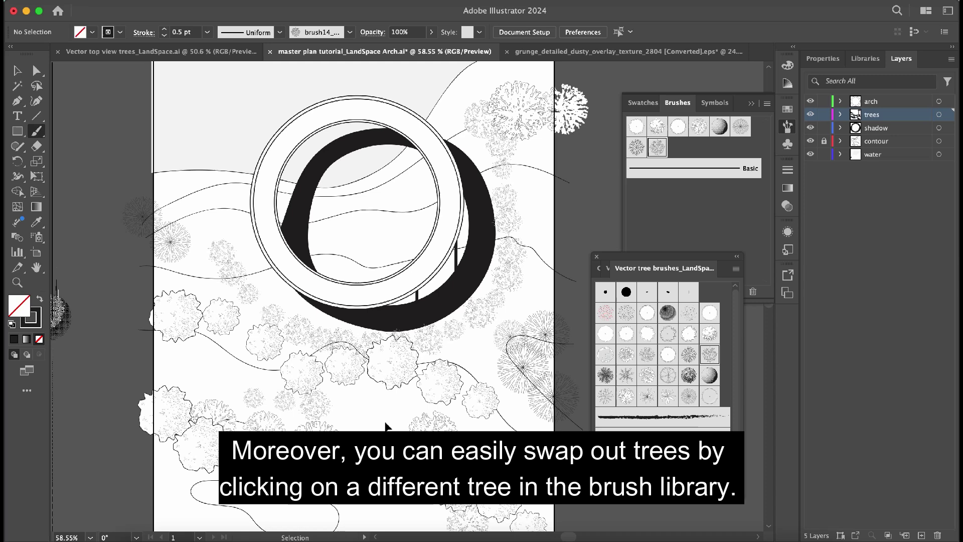
pyautogui.hotkey('ctrl', 'z')
# Set the arc's stroke to 0.75 pt and paint trees along the lower row.
pyautogui.click(206, 32)
pyautogui.click(226, 50)
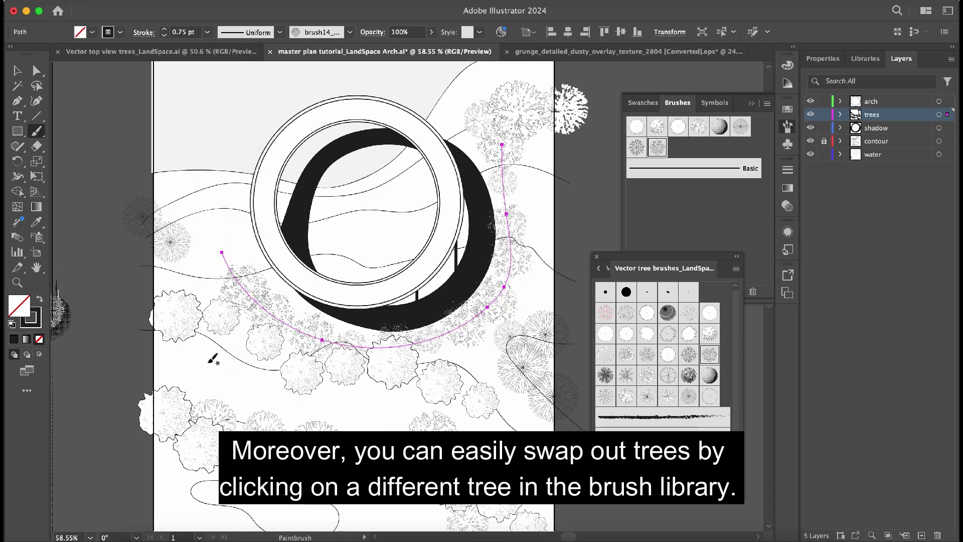
pyautogui.hotkey('ctrl', 'shift', 'a')
pyautogui.moveTo(215, 367)
pyautogui.mouseDown()
pyautogui.moveTo(302, 414)
pyautogui.moveTo(378, 432)
pyautogui.moveTo(361, 461)
pyautogui.mouseUp()
pyautogui.scroll(3, 479, 402)
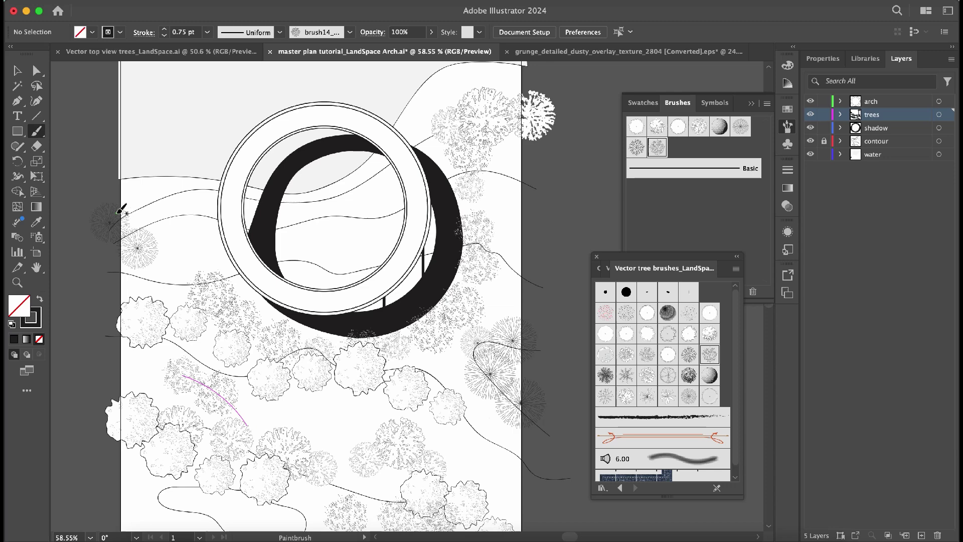
pyautogui.scroll(1, 196, 213)
pyautogui.scroll(-2, 196, 213)
# Paint a row of trees inside the ring.
pyautogui.press('v')
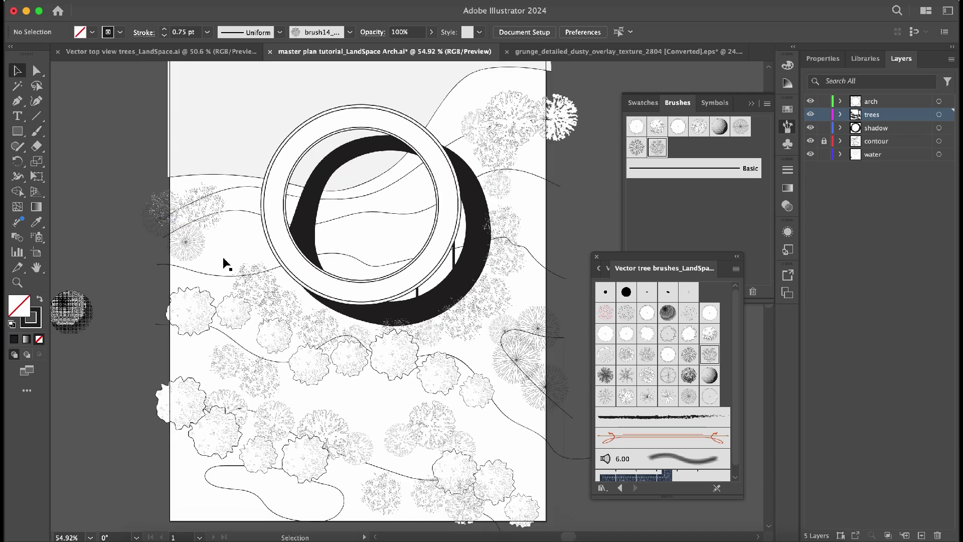
pyautogui.hscroll(-1, 223, 263)
pyautogui.scroll(-1, 224, 263)
pyautogui.press('b')
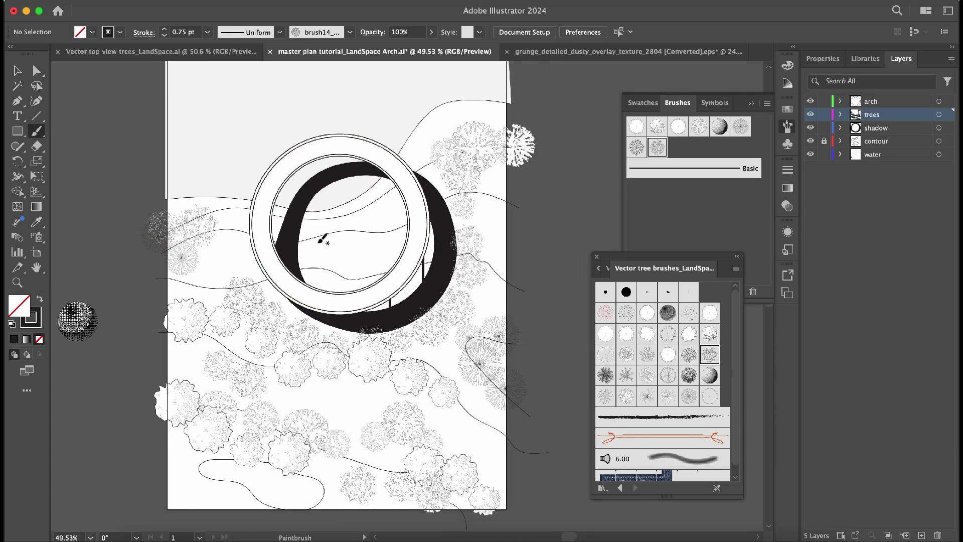
pyautogui.moveTo(315, 237); pyautogui.dragTo(396, 233)
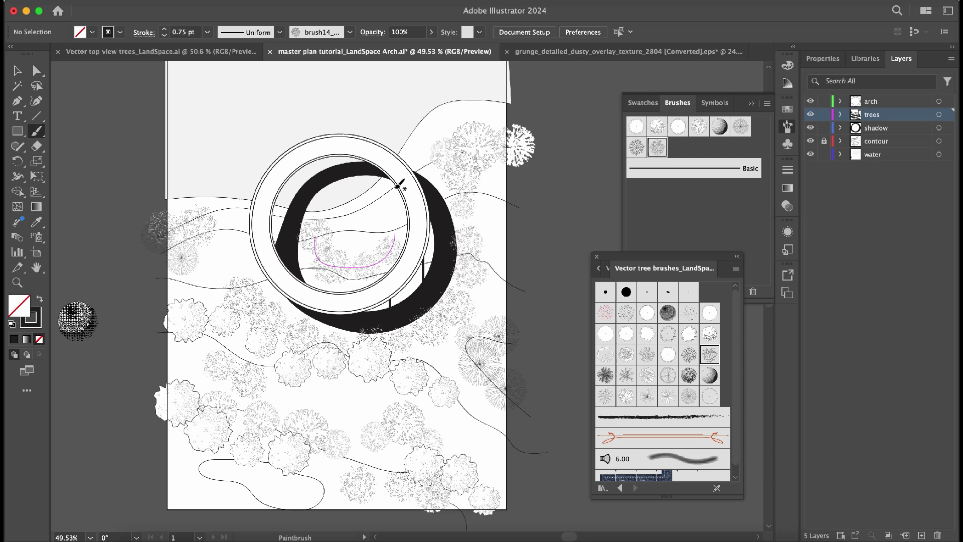
pyautogui.press('v')
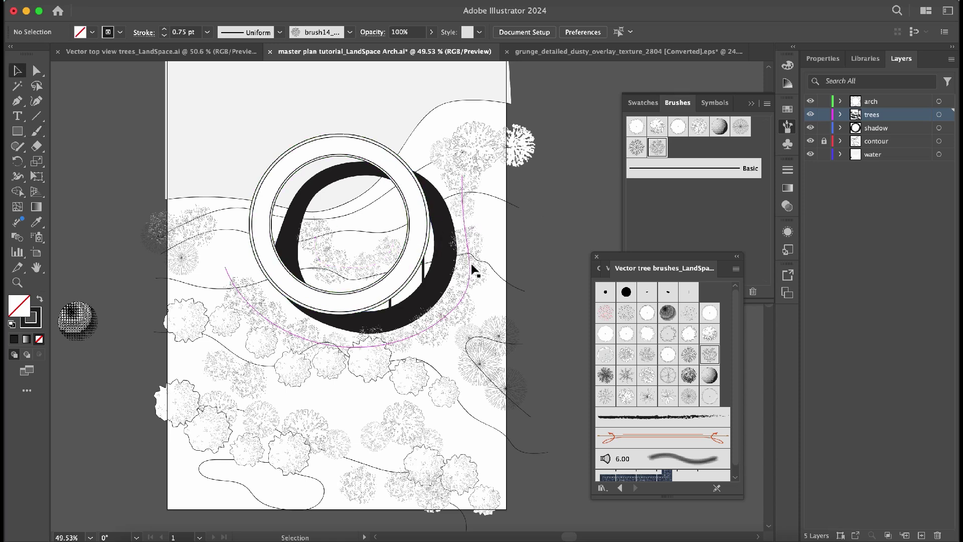
# Apply the dark halftone sphere brush to the middle tree row path.
pyautogui.click(917, 128)
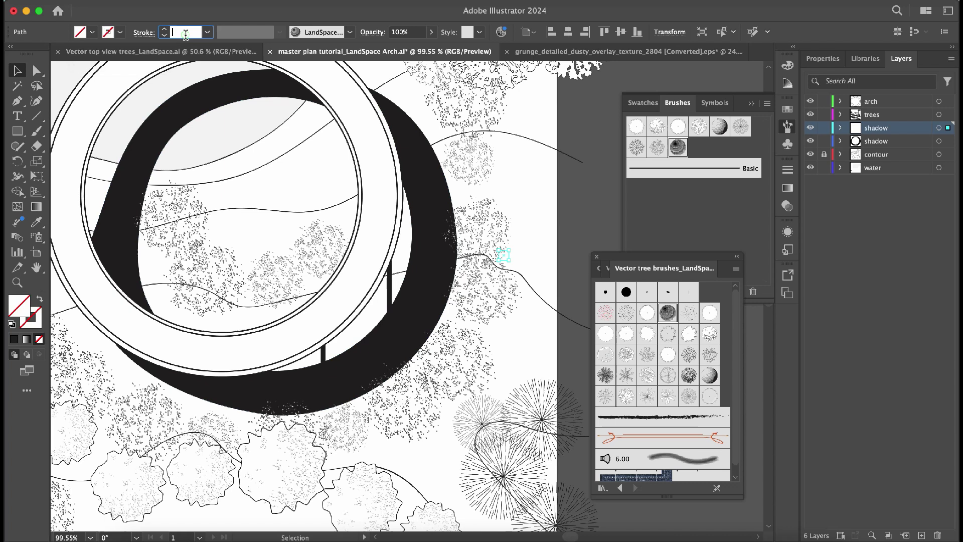
pyautogui.write('0.3')
pyautogui.press('Return')
pyautogui.click(544, 236)
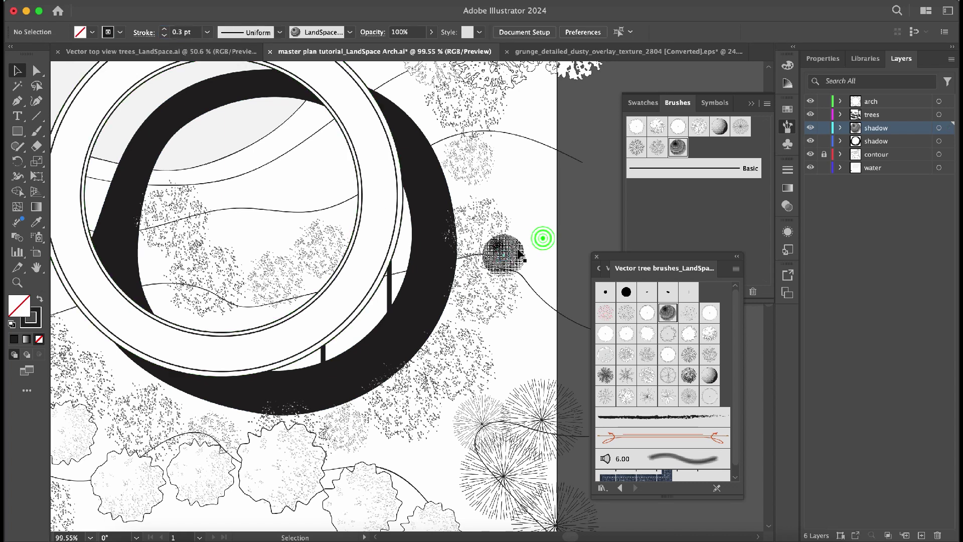
pyautogui.click(404, 504)
pyautogui.scroll(-1, 404, 506)
pyautogui.scroll(-4, 404, 506)
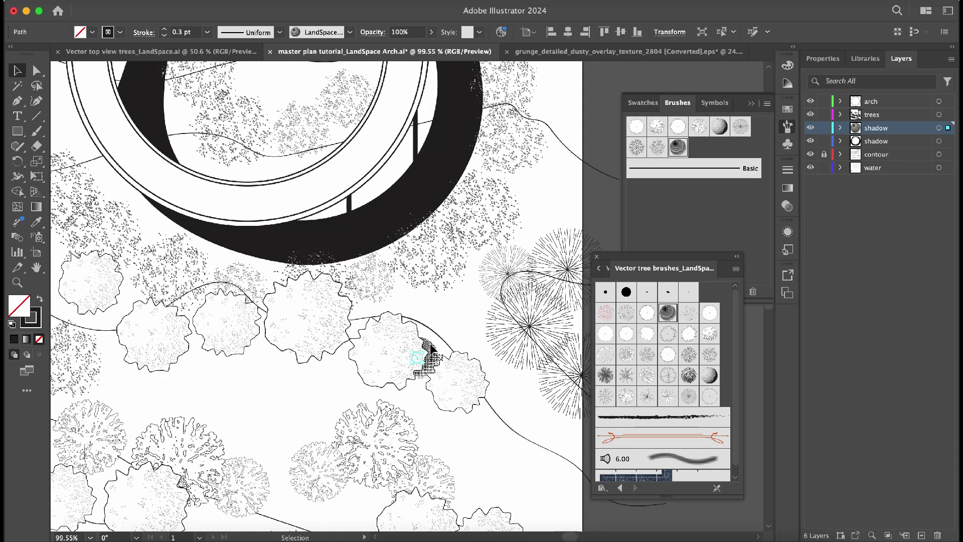
pyautogui.scroll(-5, 430, 343)
pyautogui.click(408, 338)
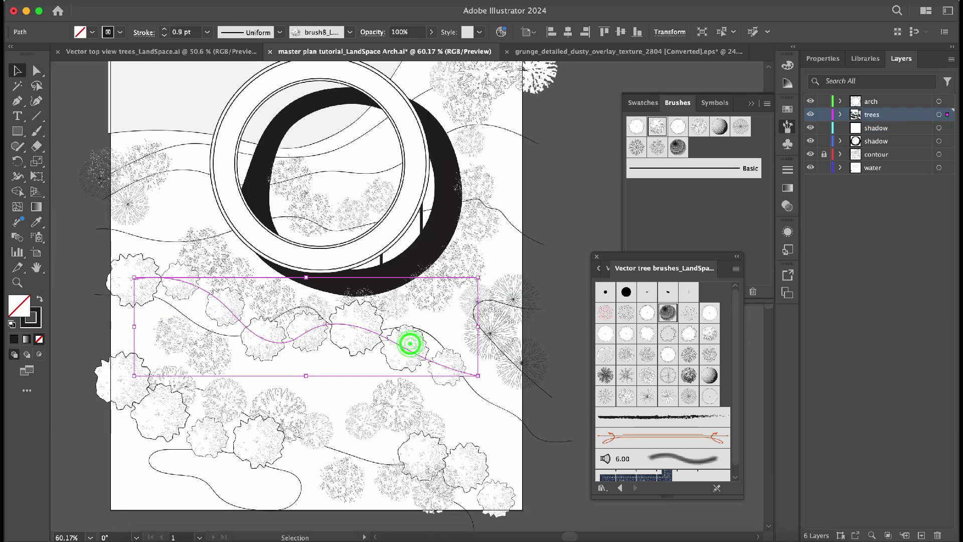
pyautogui.click(679, 149)
pyautogui.hscroll(-2, 327, 358)
pyautogui.scroll(-1, 328, 358)
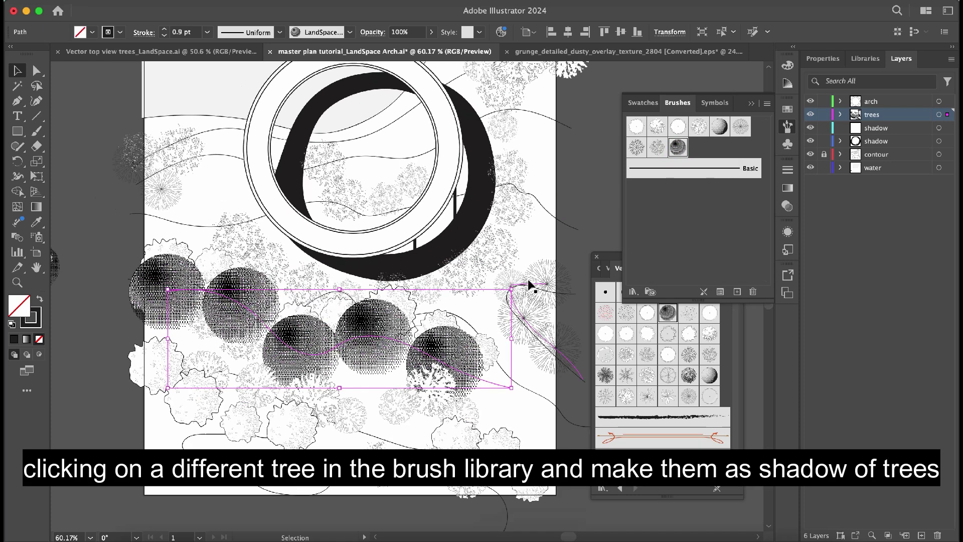
# Move the sphere shadow path into the shadow layer and set its stroke to 0.5 pt.
pyautogui.click(841, 115)
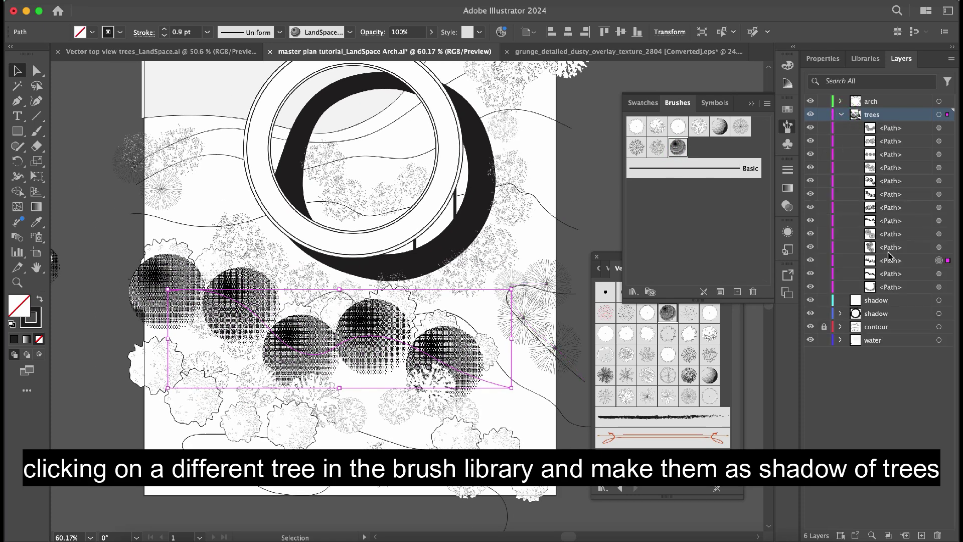
pyautogui.moveTo(889, 259); pyautogui.dragTo(839, 292)
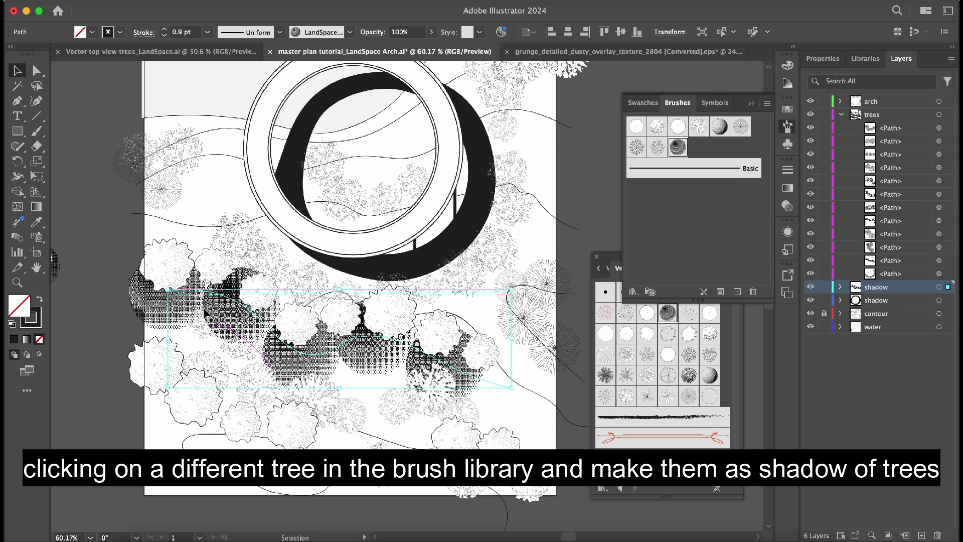
pyautogui.write('0.3')
pyautogui.tripleClick(182, 32)
pyautogui.write('0')
pyautogui.press('Return')
pyautogui.write('0.')
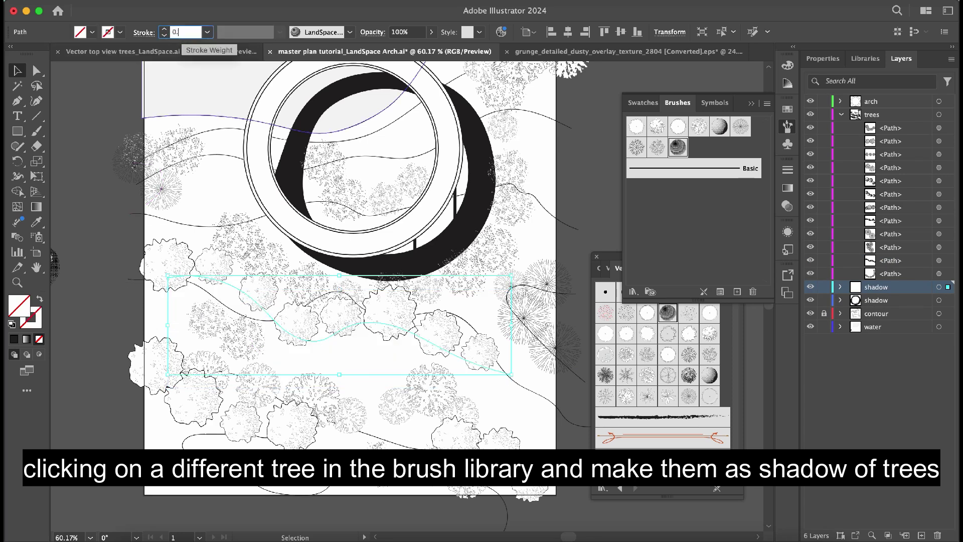
pyautogui.press('Return')
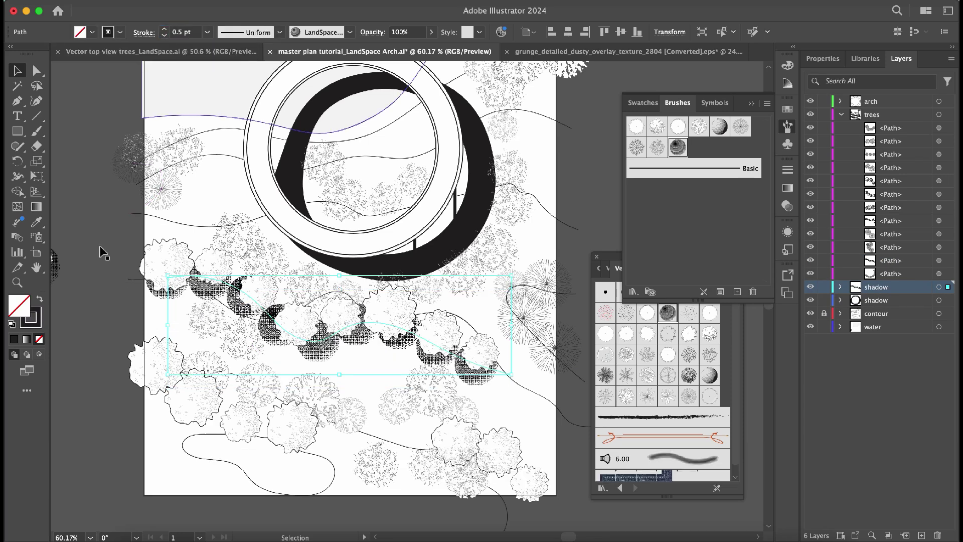
pyautogui.scroll(5, 114, 269)
# Alt-drag copies of a halftone tree shadow under four neighbouring trees.
pyautogui.click(309, 267)
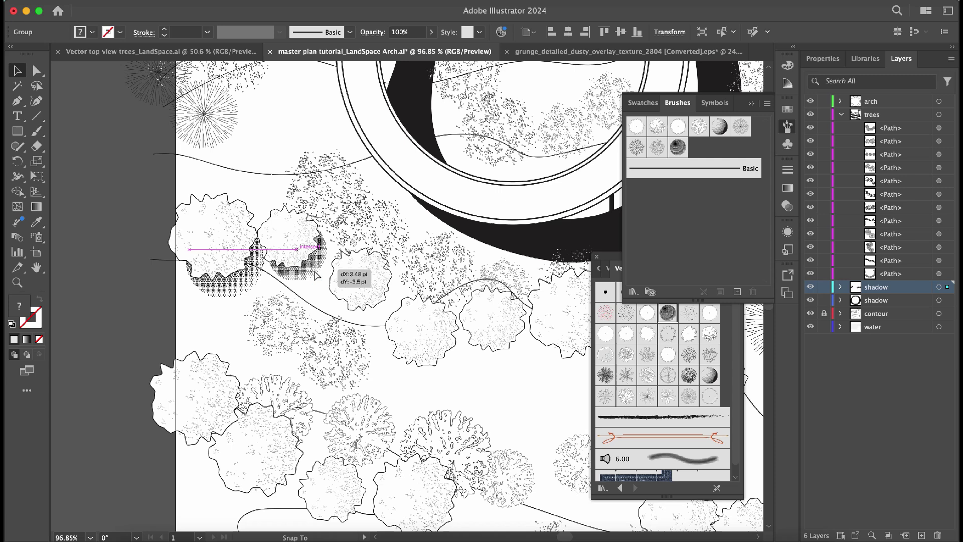
pyautogui.moveTo(312, 271)
pyautogui.mouseDown()
pyautogui.moveTo(430, 357)
pyautogui.moveTo(469, 356)
pyautogui.mouseUp()
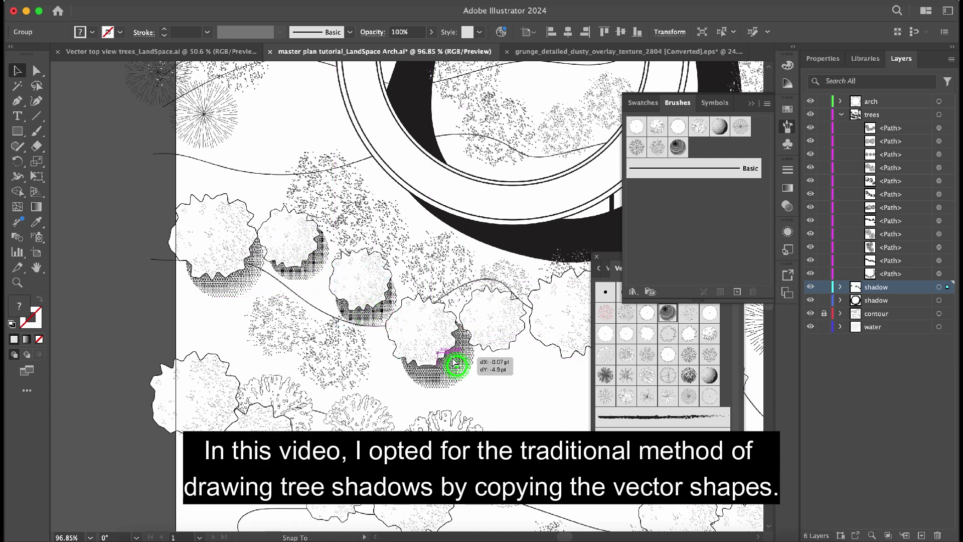
pyautogui.hscroll(5, 452, 367)
pyautogui.scroll(-2, 452, 367)
pyautogui.moveTo(244, 275); pyautogui.dragTo(172, 215)
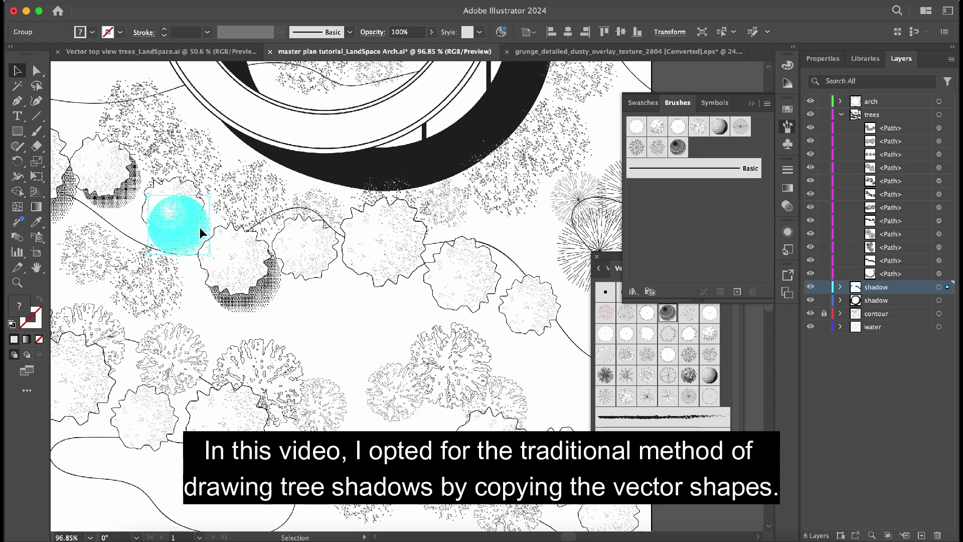
pyautogui.moveTo(245, 242)
pyautogui.mouseDown()
pyautogui.moveTo(548, 322)
pyautogui.moveTo(427, 268)
pyautogui.mouseUp()
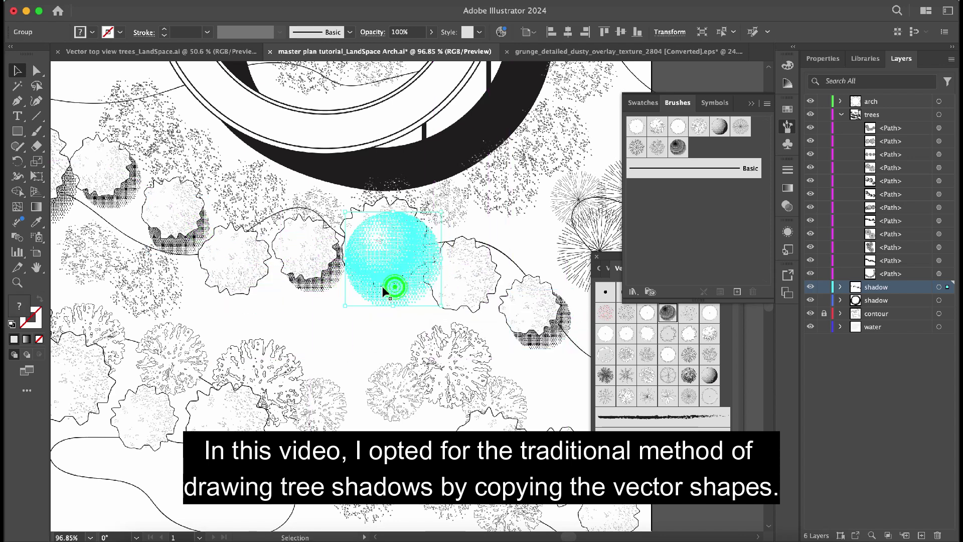
pyautogui.moveTo(241, 279); pyautogui.dragTo(435, 297)
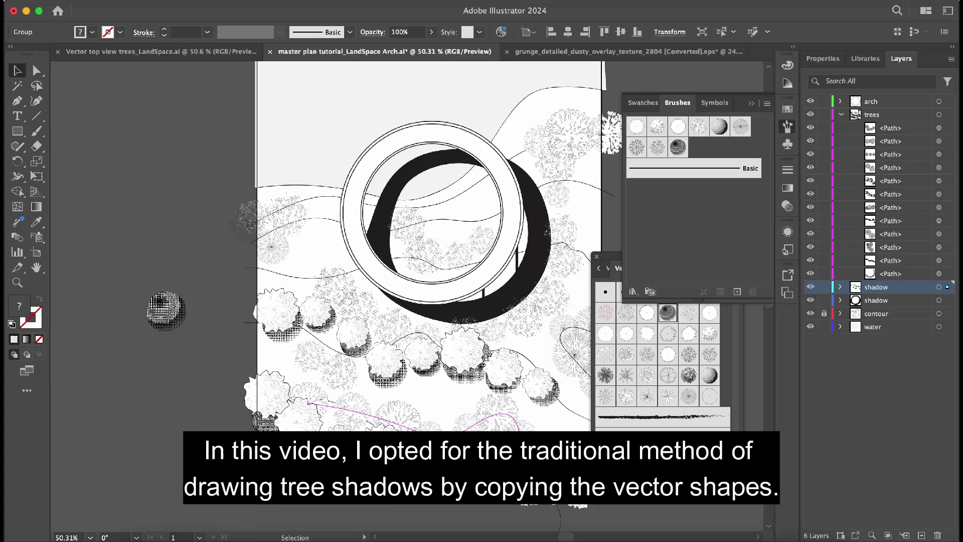
# Add a new 'grass' layer above the water layer and target it.
pyautogui.click(890, 327)
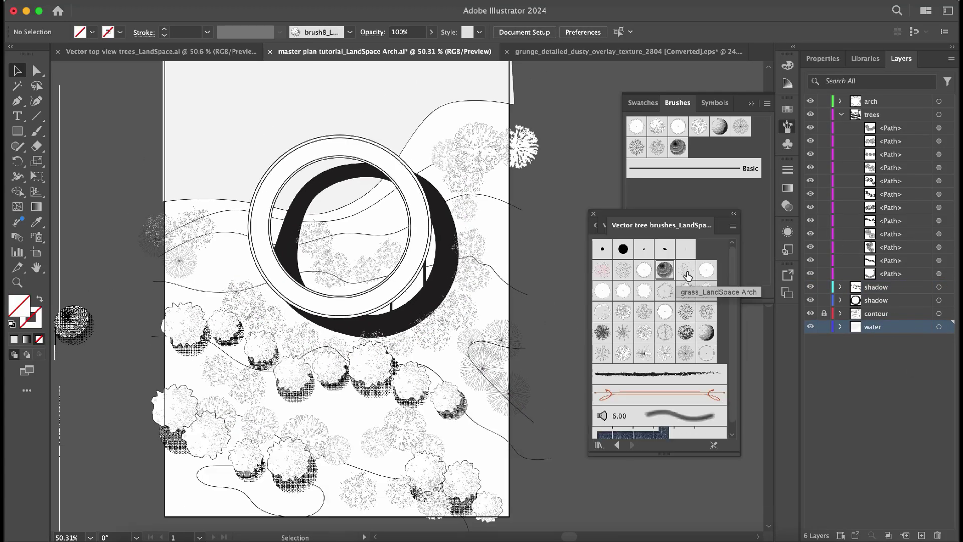
pyautogui.click(921, 537)
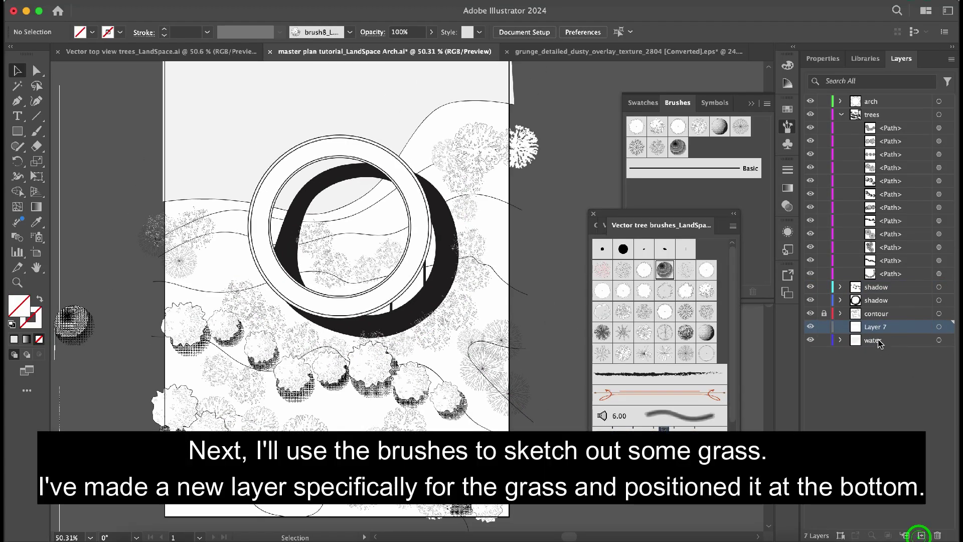
pyautogui.doubleClick(876, 327)
pyautogui.write('gra')
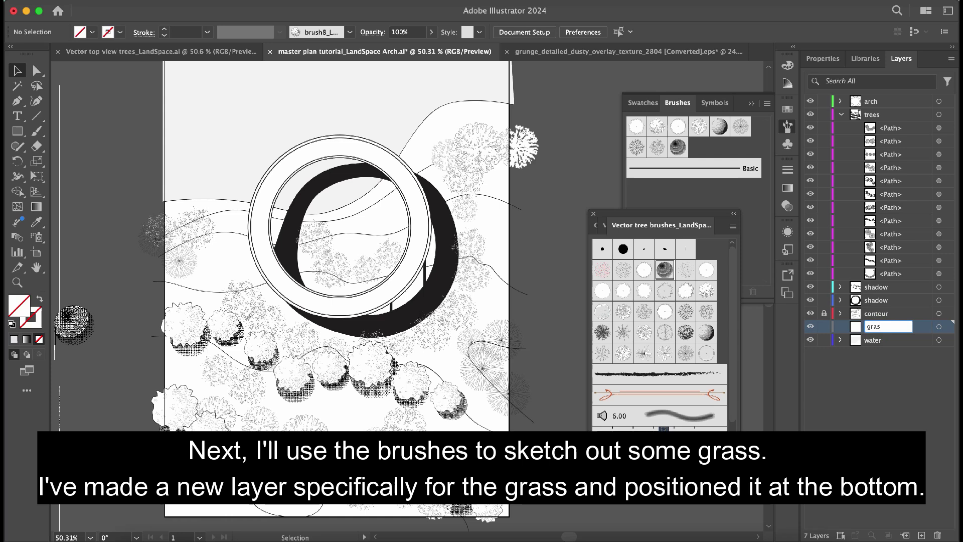
pyautogui.write('s')
pyautogui.press('Return')
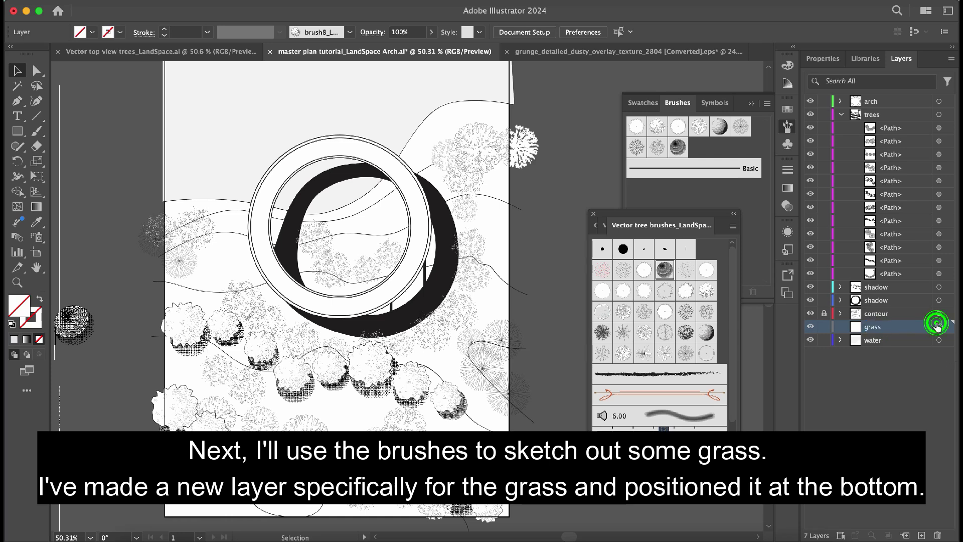
pyautogui.click(937, 323)
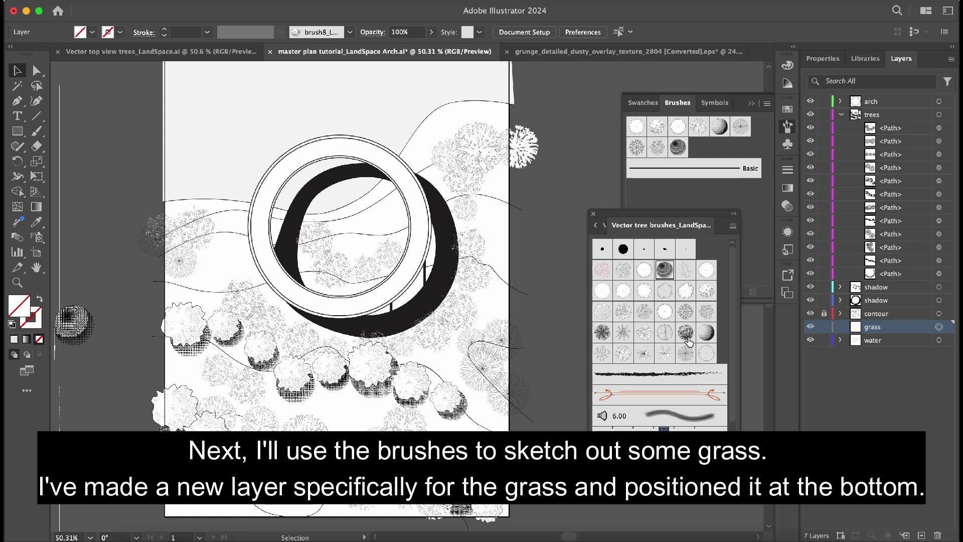
# Paint a grass-dot brush stroke across the middle row of trees.
pyautogui.click(685, 269)
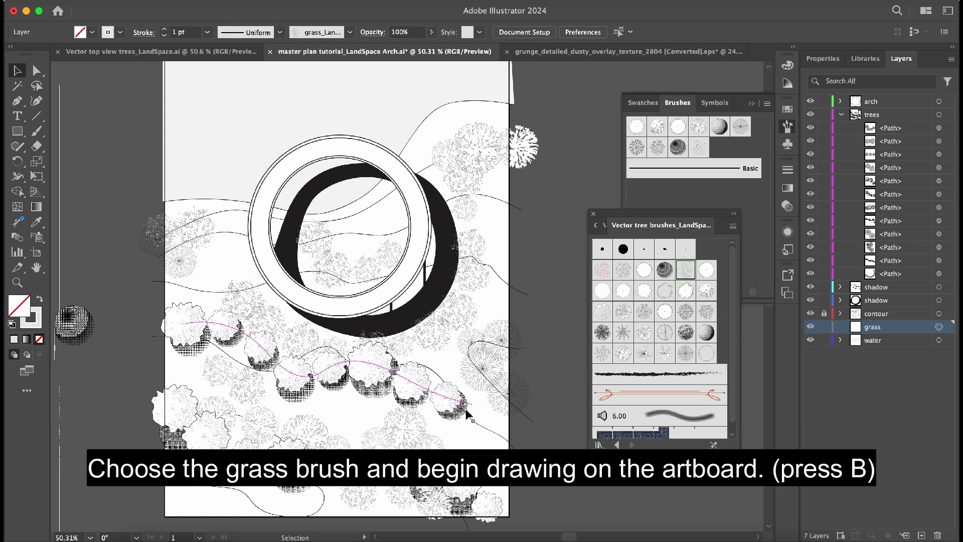
pyautogui.scroll(-2, 467, 413)
pyautogui.press('b')
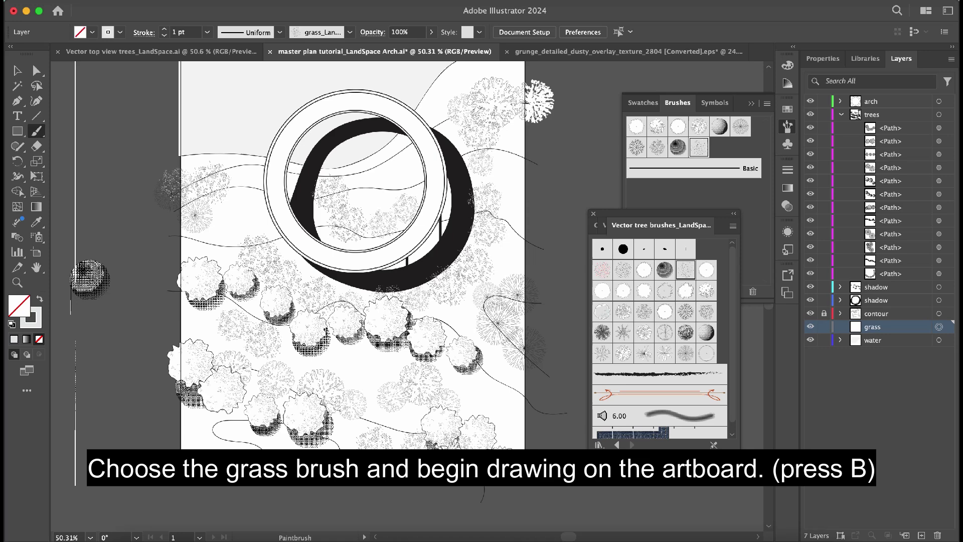
pyautogui.scroll(2, 476, 396)
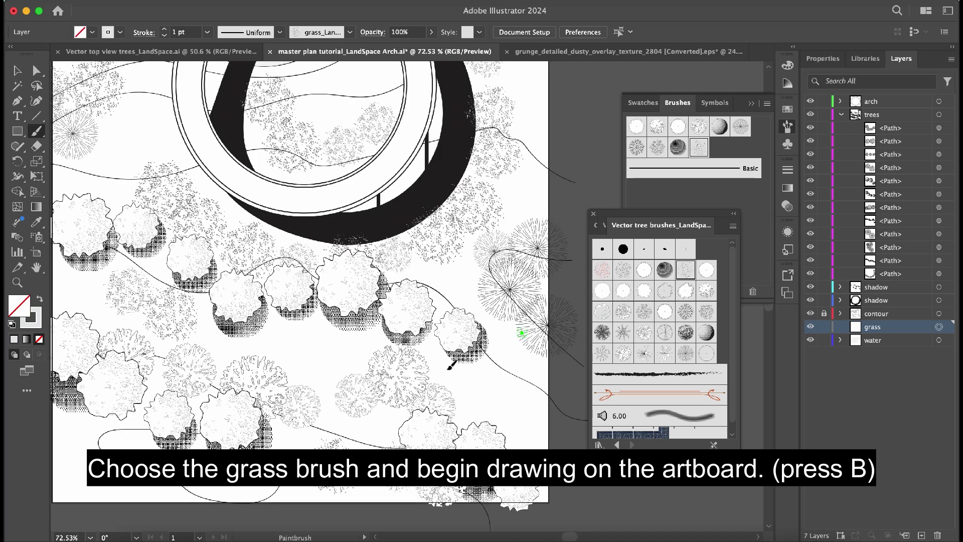
pyautogui.moveTo(522, 331); pyautogui.dragTo(185, 325)
pyautogui.scroll(-2, 185, 325)
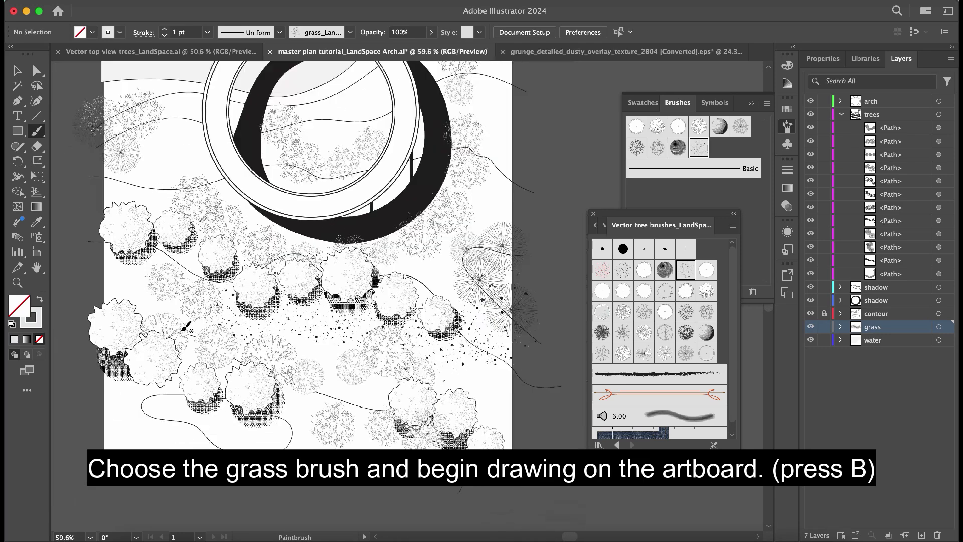
# Thin the grass stroke to 0.5 pt, move it to the bottom edge, and widen it.
pyautogui.click(208, 32)
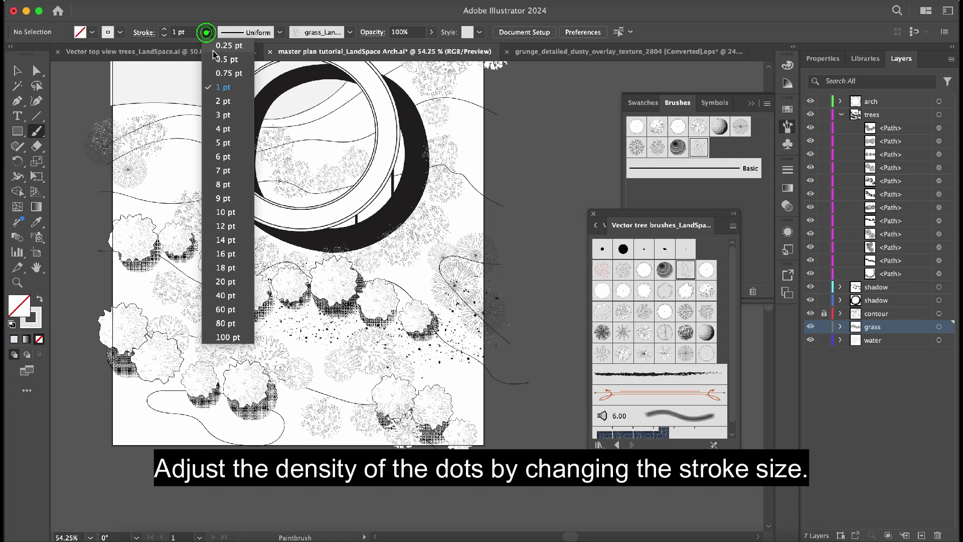
pyautogui.click(224, 60)
pyautogui.press('v')
pyautogui.click(308, 324)
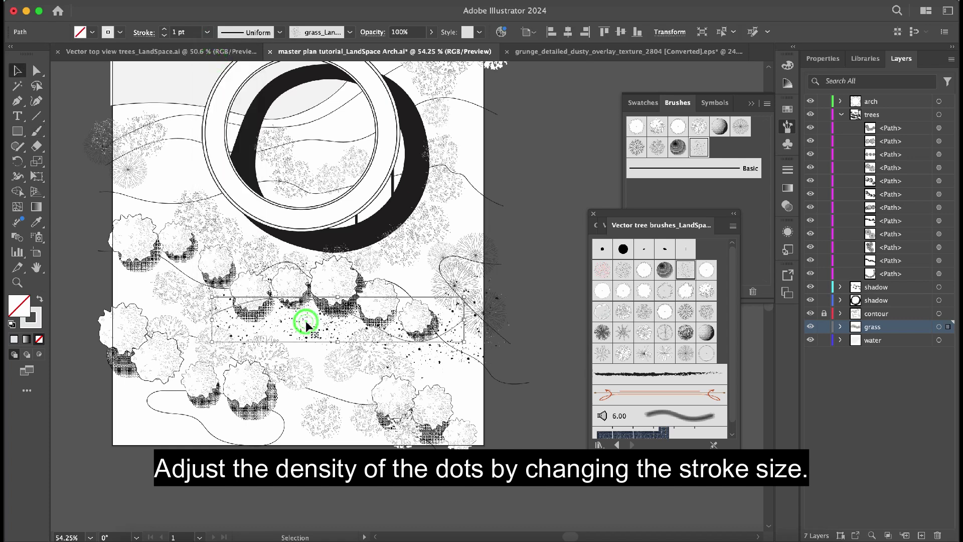
pyautogui.click(207, 32)
pyautogui.click(211, 60)
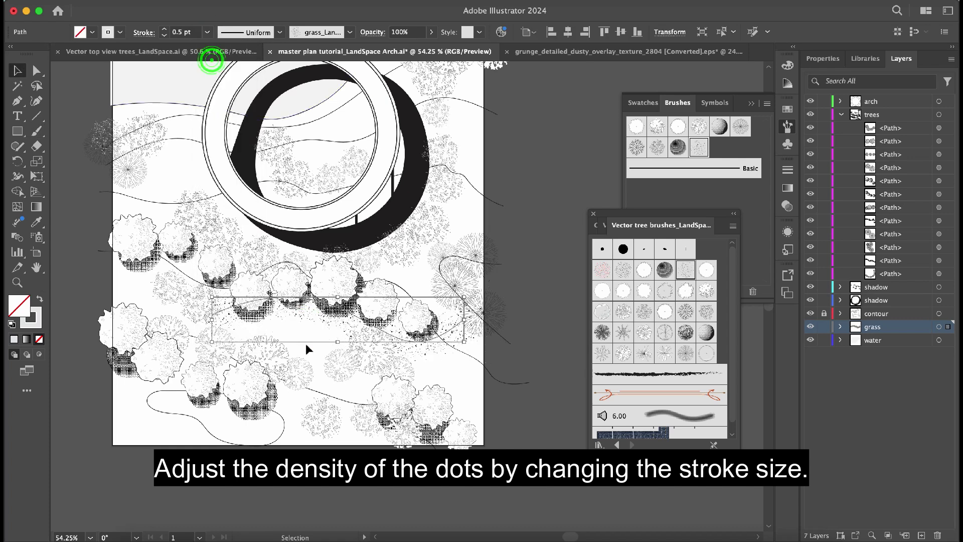
pyautogui.hscroll(-1, 308, 348)
pyautogui.moveTo(324, 323); pyautogui.dragTo(237, 441)
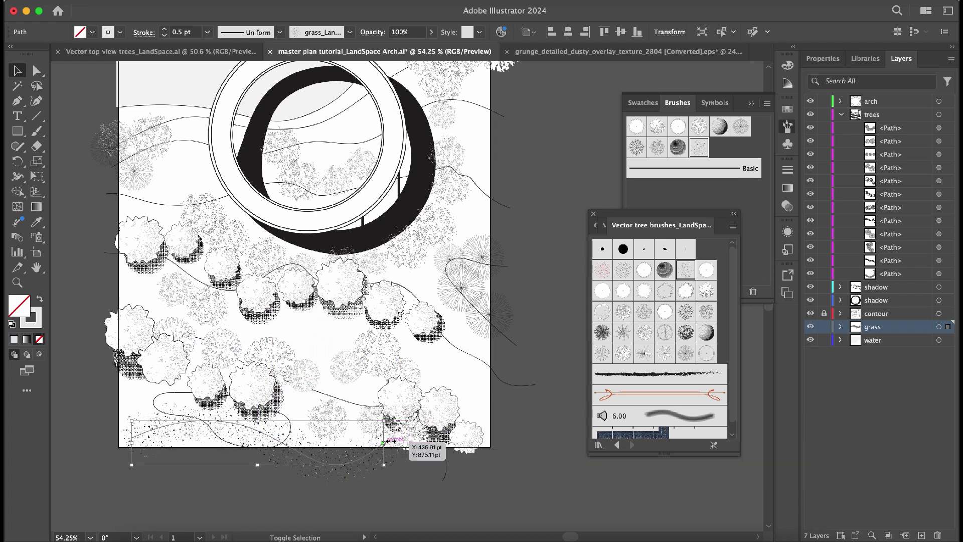
pyautogui.moveTo(383, 442); pyautogui.dragTo(485, 392)
# Paint more grass-dot strokes along the bottom edge, under the trees, and beyond the right side.
pyautogui.click(138, 397)
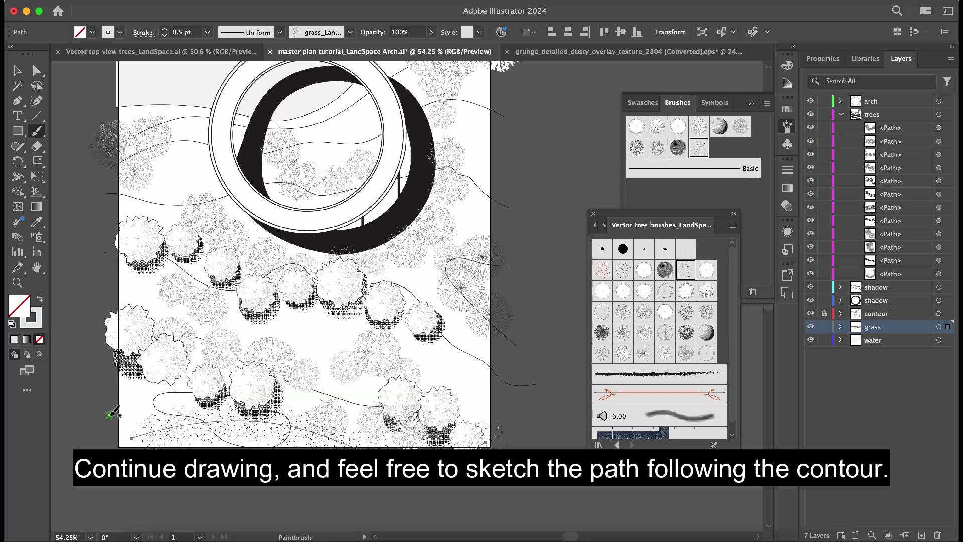
pyautogui.press('b')
pyautogui.moveTo(124, 410); pyautogui.dragTo(127, 399)
pyautogui.scroll(3, 127, 397)
pyautogui.hotkey('ctrl', 'shift', 'a')
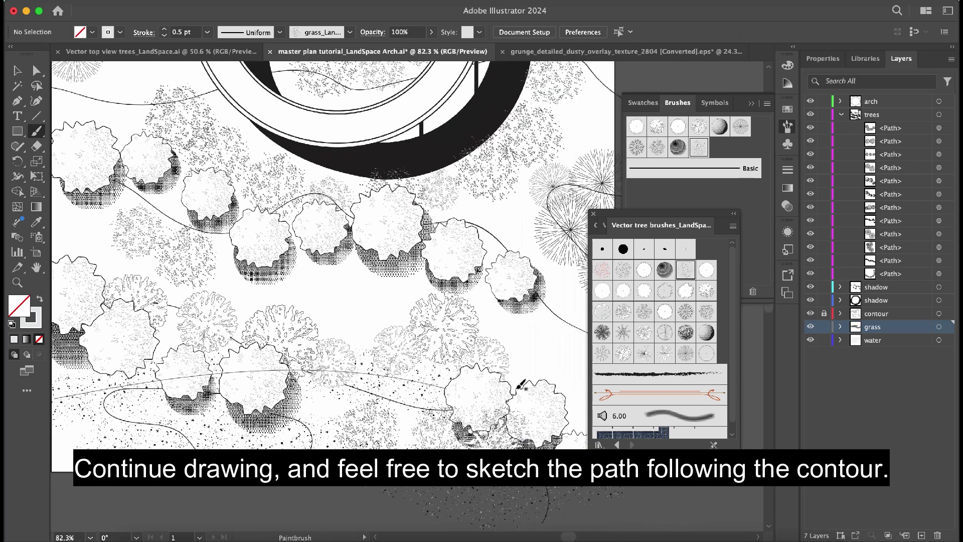
pyautogui.hscroll(5, 499, 288)
pyautogui.click(181, 248)
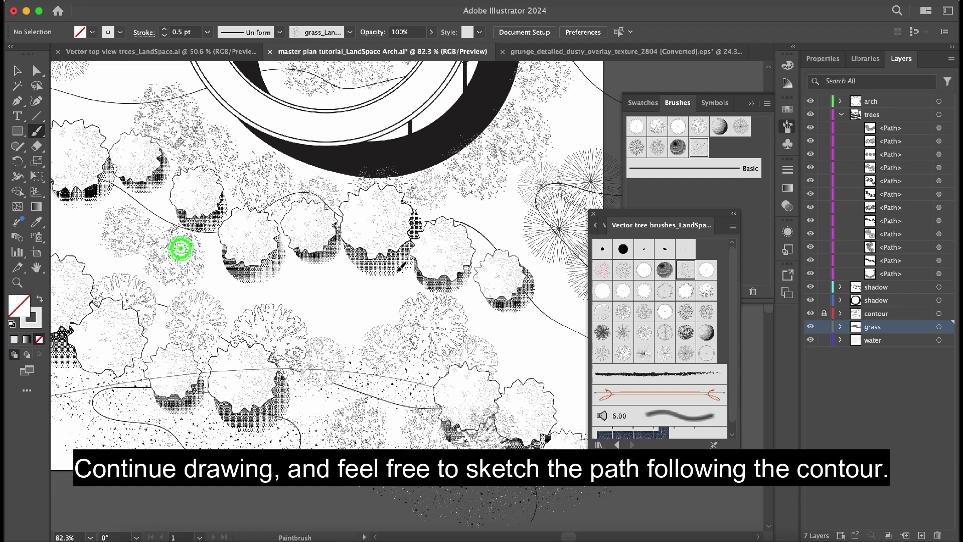
pyautogui.moveTo(565, 357); pyautogui.dragTo(570, 353)
pyautogui.scroll(4, 502, 209)
pyautogui.hscroll(2, 503, 209)
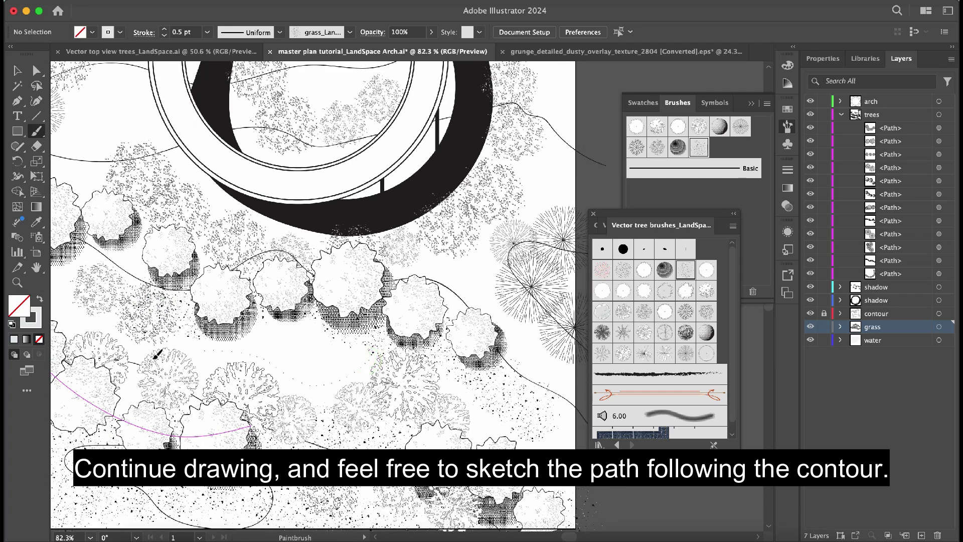
pyautogui.moveTo(115, 336); pyautogui.dragTo(196, 354)
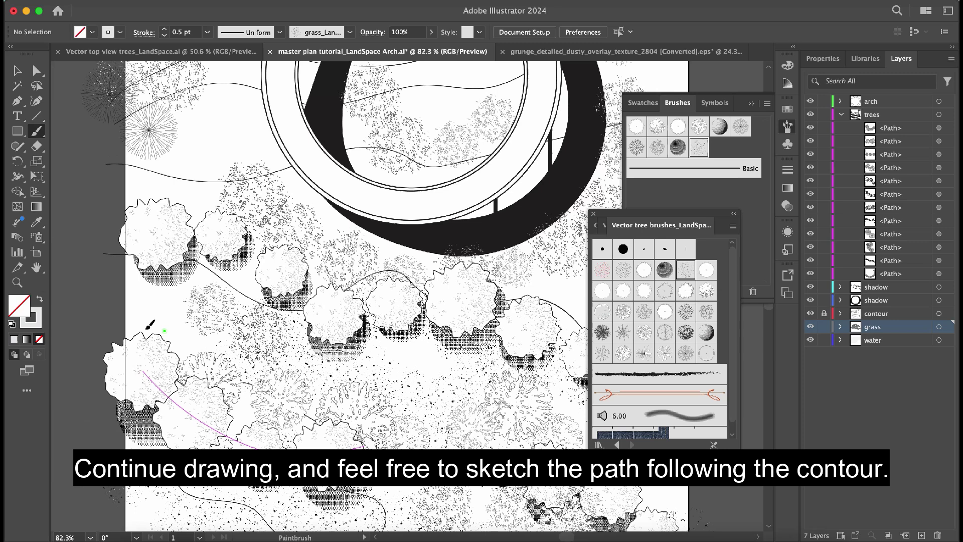
pyautogui.click(159, 326)
pyautogui.scroll(4, 106, 226)
pyautogui.hscroll(2, 106, 226)
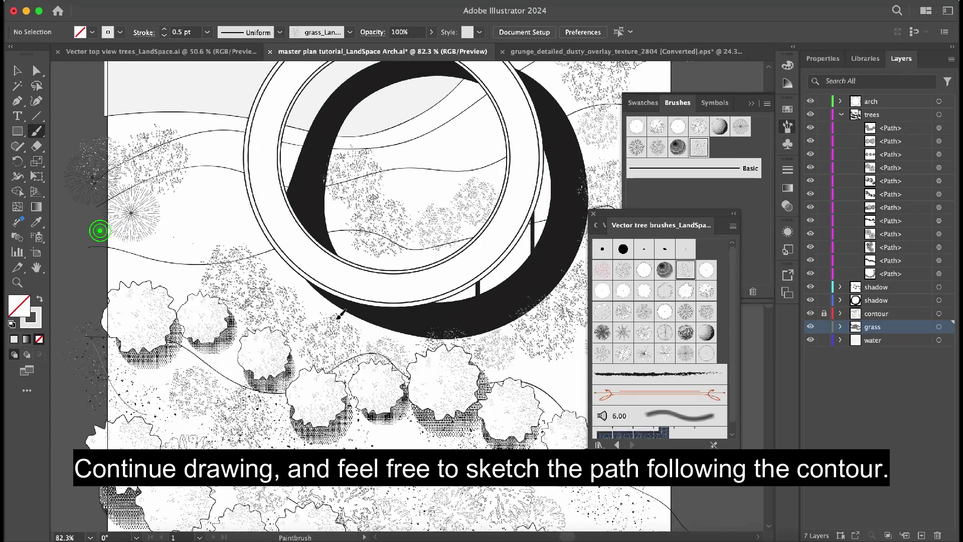
pyautogui.hscroll(4, 339, 314)
pyautogui.scroll(-1, 339, 314)
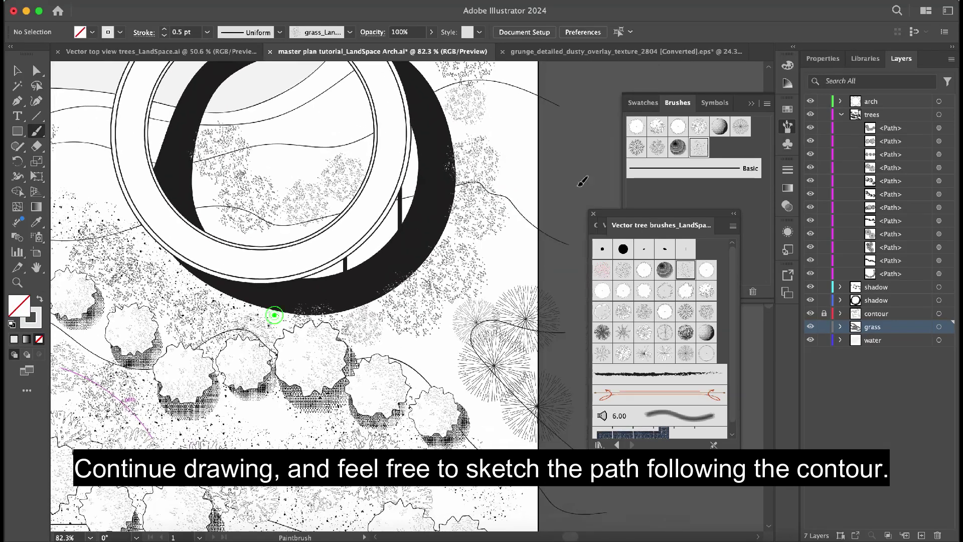
pyautogui.scroll(3, 574, 125)
pyautogui.hscroll(-1, 574, 124)
pyautogui.click(571, 152)
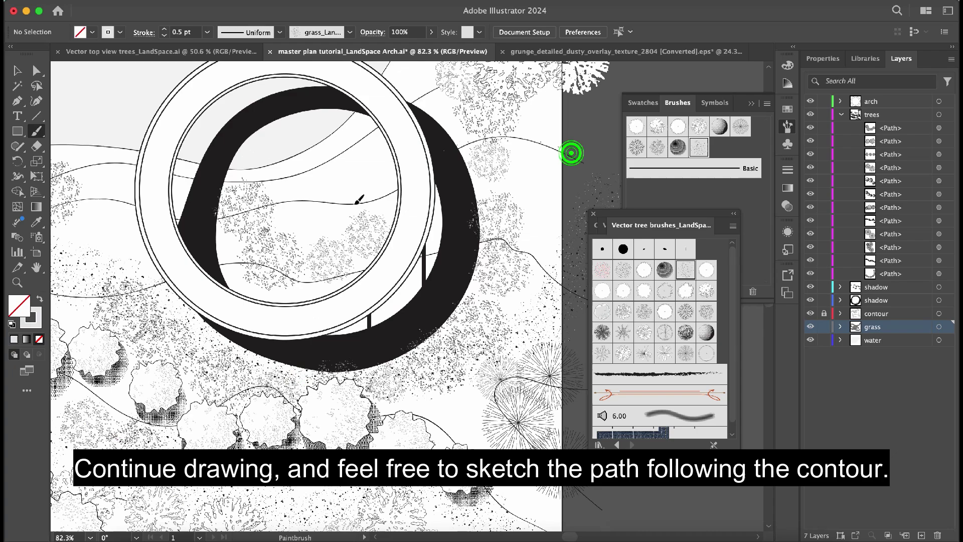
pyautogui.hscroll(-5, 358, 198)
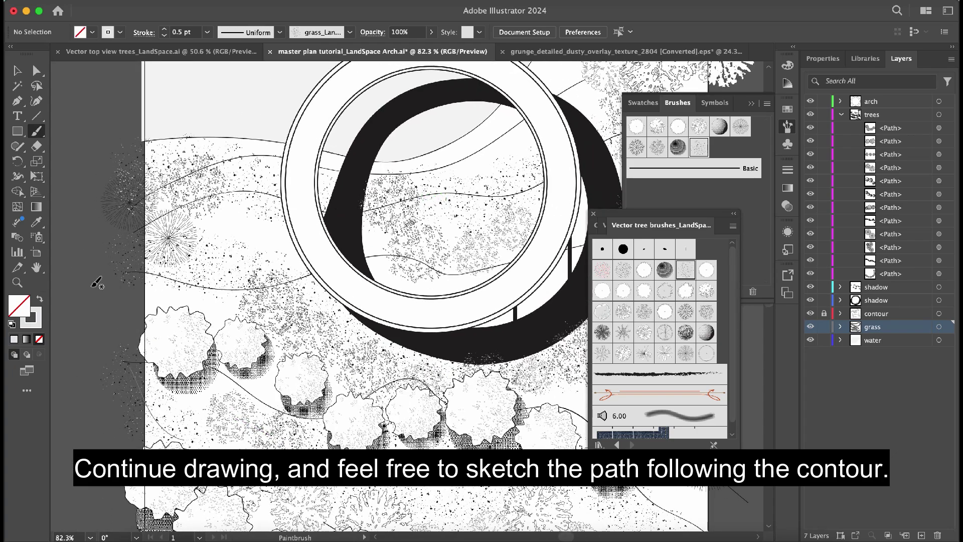
pyautogui.hscroll(3, 129, 304)
pyautogui.scroll(-3, 129, 304)
pyautogui.scroll(-3, 302, 376)
pyautogui.scroll(-3, 451, 445)
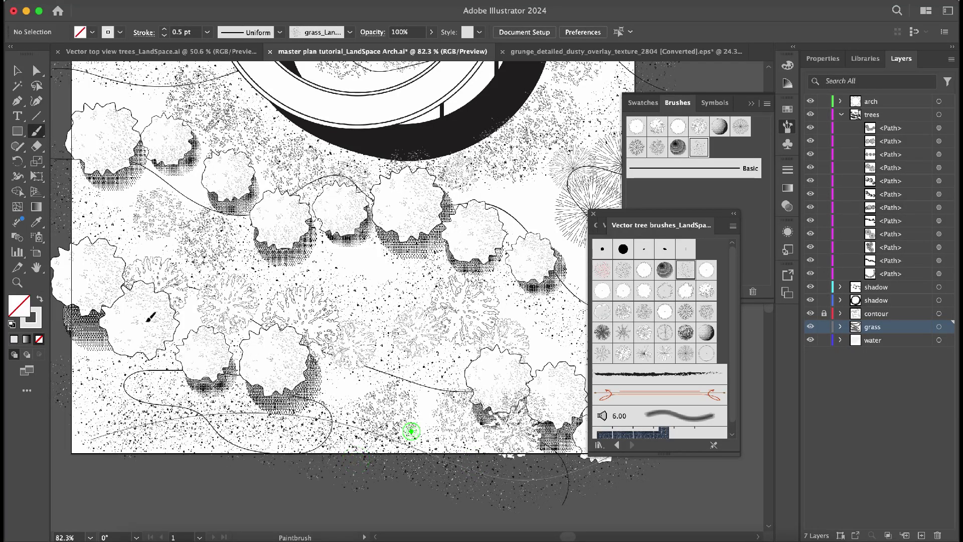
pyautogui.scroll(2, 294, 378)
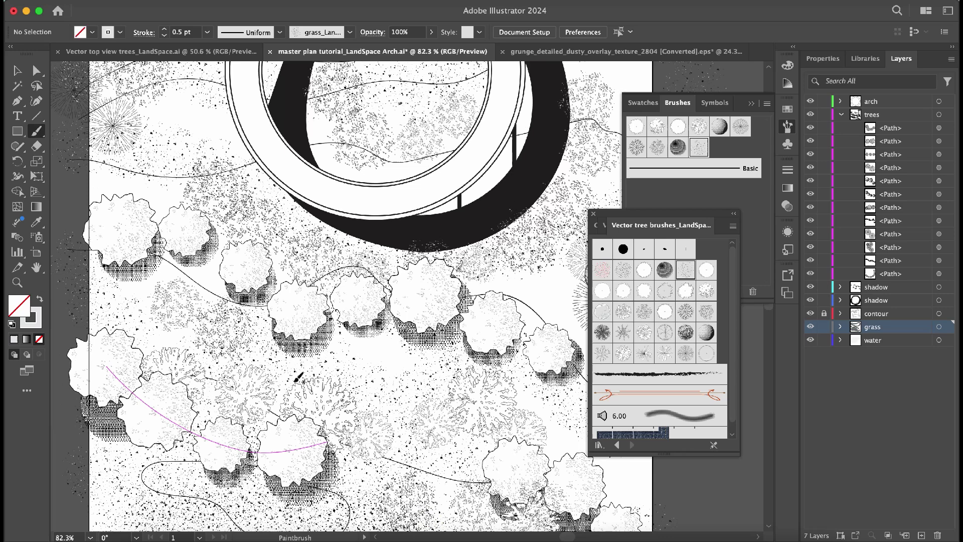
pyautogui.scroll(-2, 296, 379)
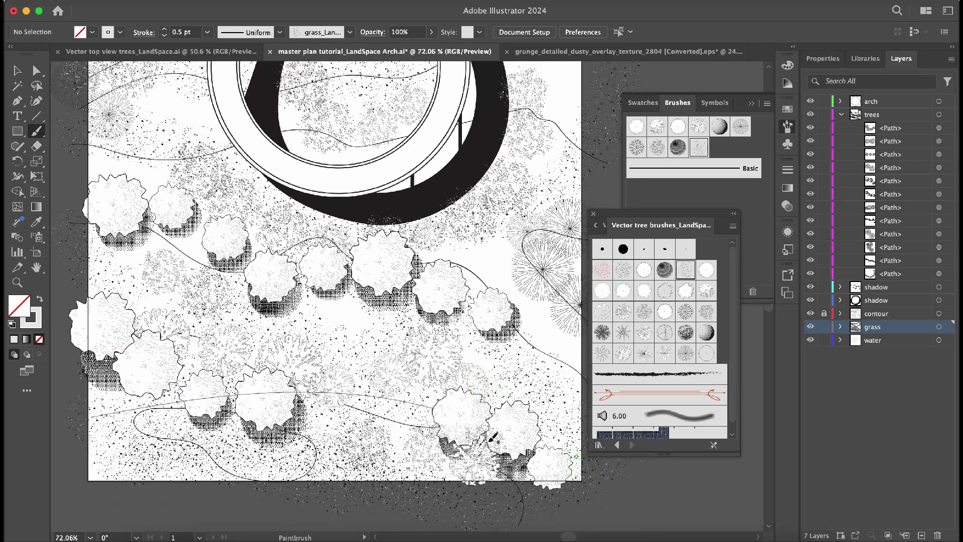
pyautogui.hscroll(3, 457, 435)
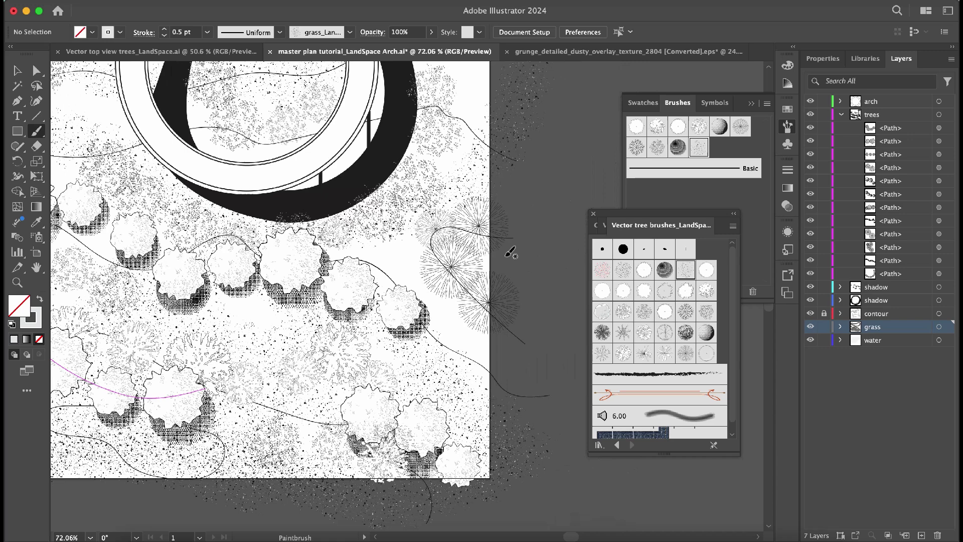
pyautogui.moveTo(529, 308); pyautogui.dragTo(502, 254)
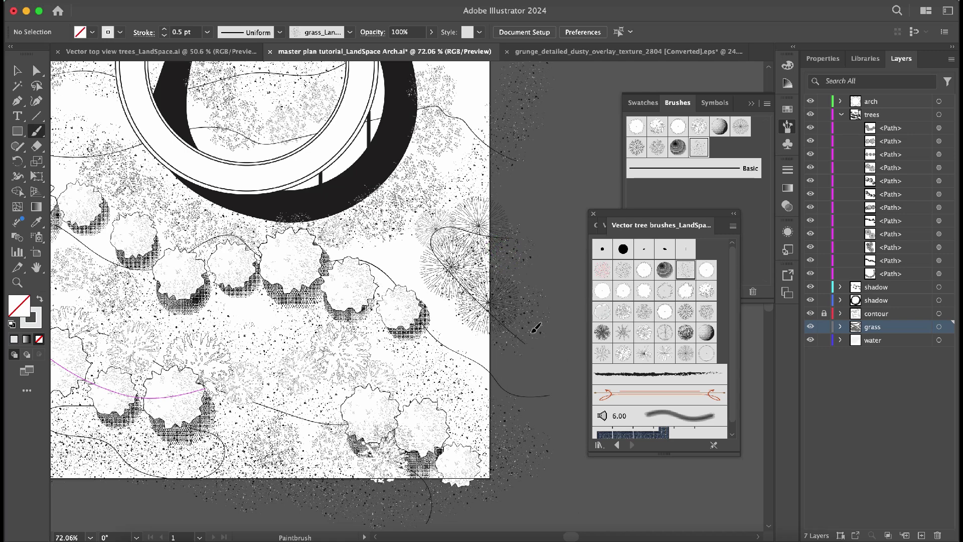
pyautogui.scroll(-3, 458, 305)
pyautogui.press('v')
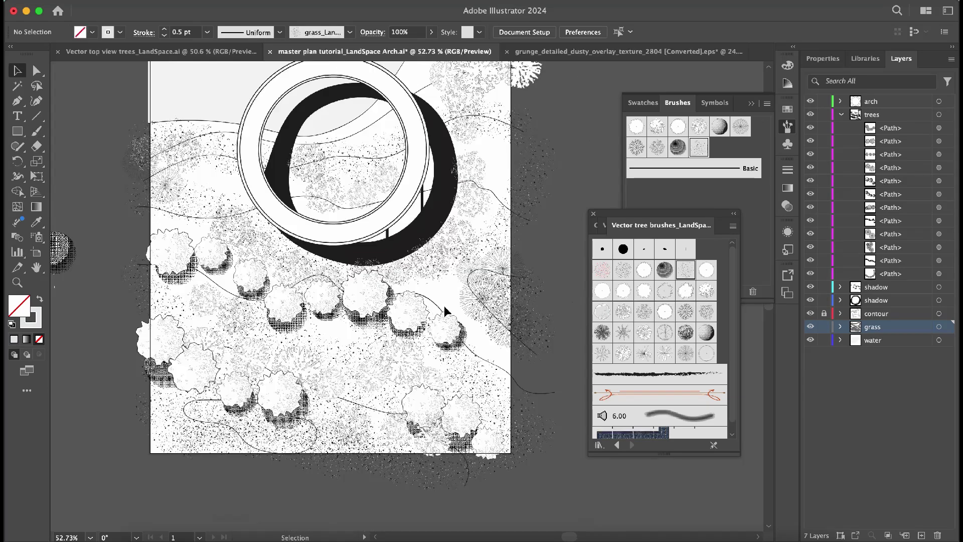
pyautogui.hscroll(-2, 446, 310)
pyautogui.scroll(1, 446, 311)
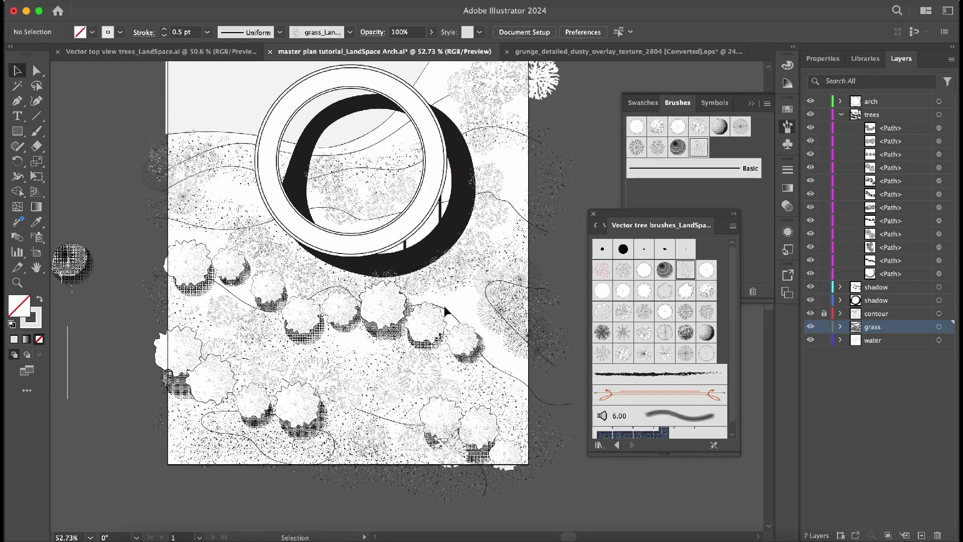
# Target the grass layer and bring up its Appearance settings.
pyautogui.click(938, 327)
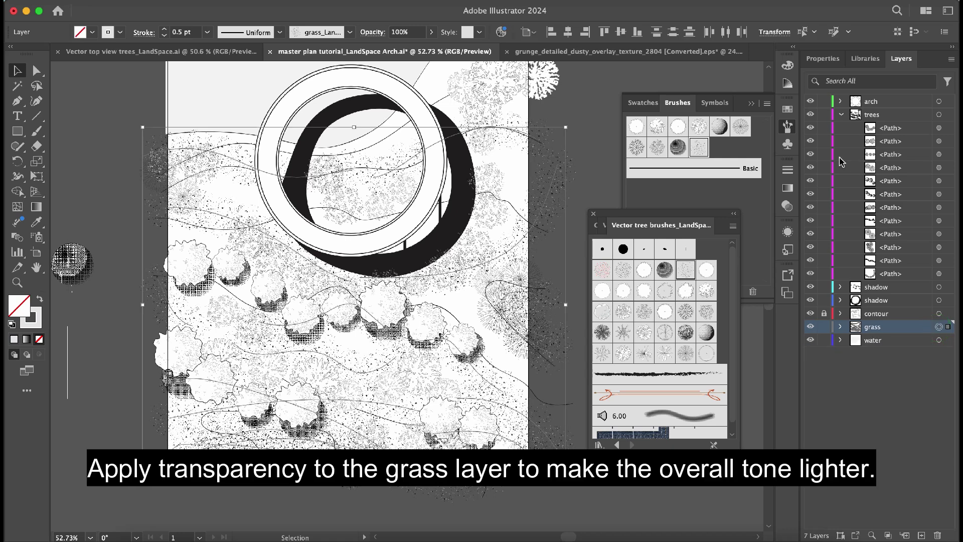
pyautogui.click(788, 110)
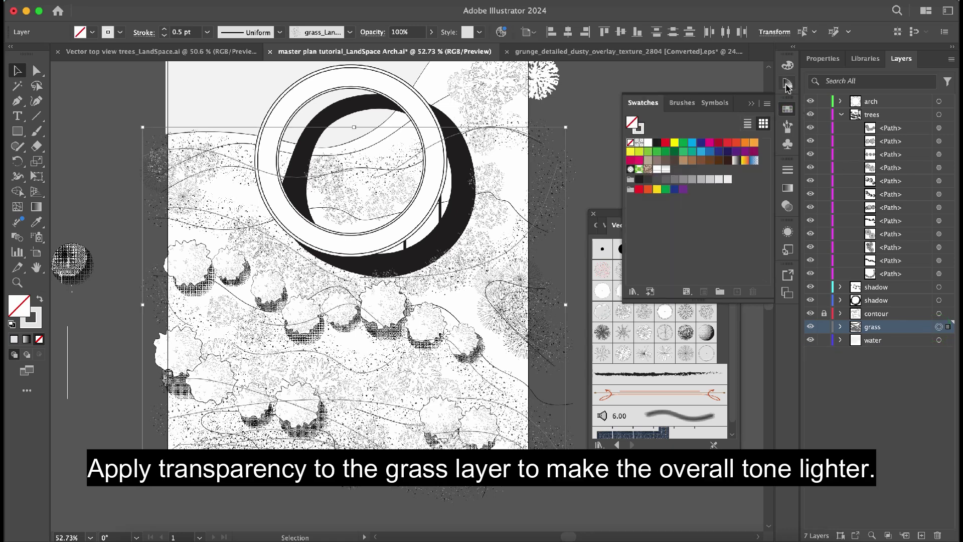
pyautogui.click(788, 83)
pyautogui.click(786, 227)
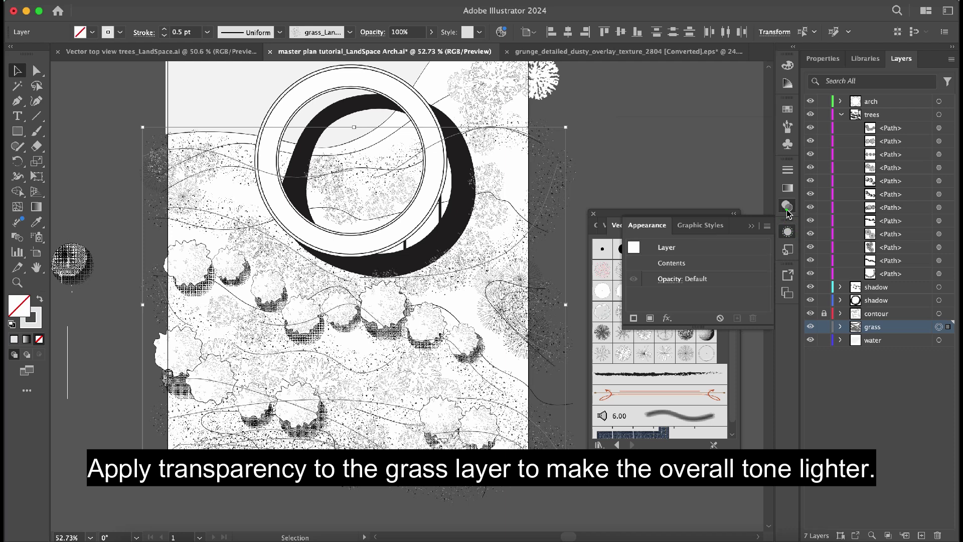
pyautogui.click(786, 209)
pyautogui.click(786, 228)
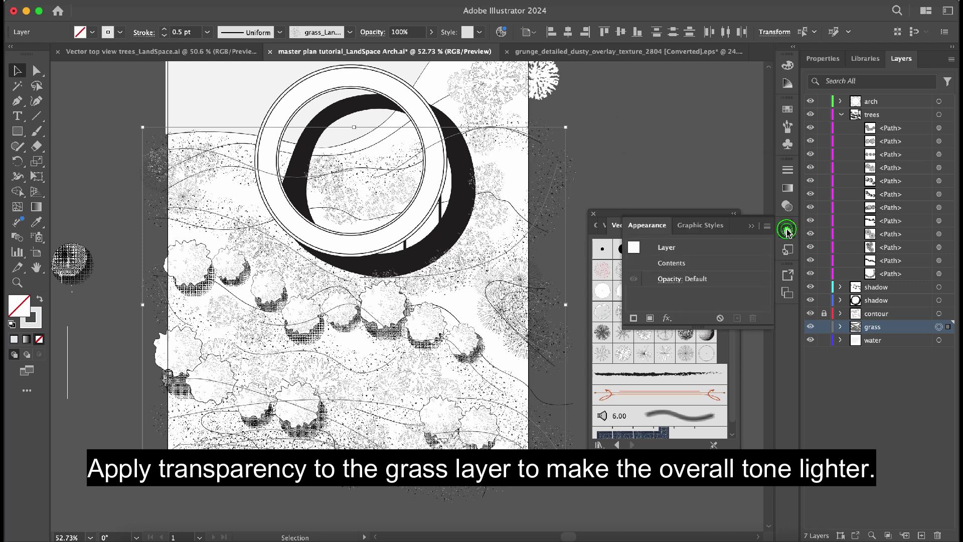
# Set the grass layer's opacity to 42%.
pyautogui.click(687, 280)
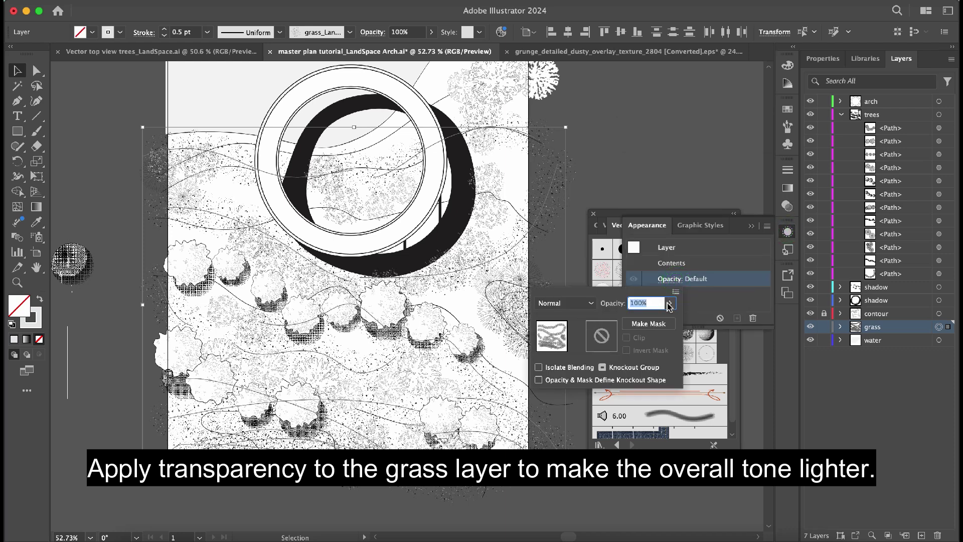
pyautogui.click(668, 306)
pyautogui.moveTo(668, 319); pyautogui.dragTo(641, 319)
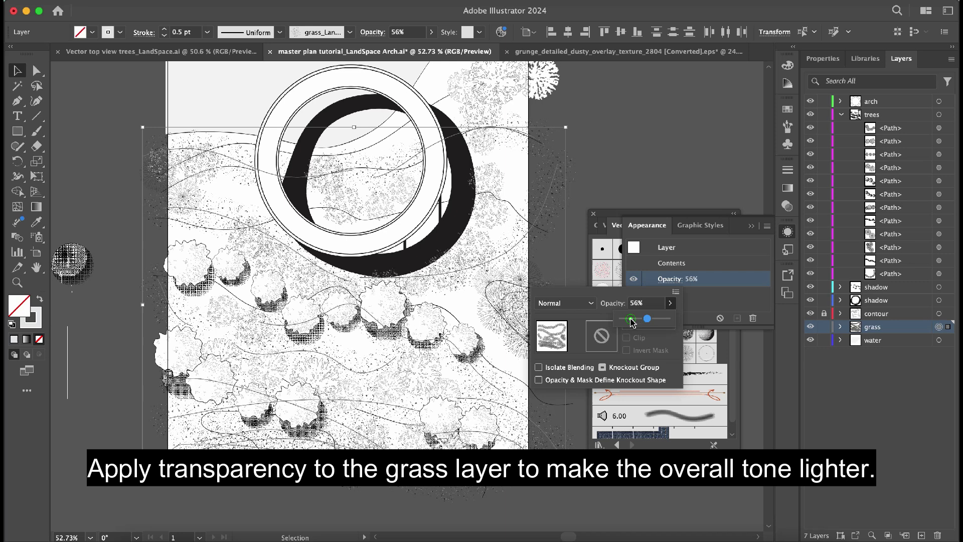
pyautogui.click(631, 319)
pyautogui.click(641, 320)
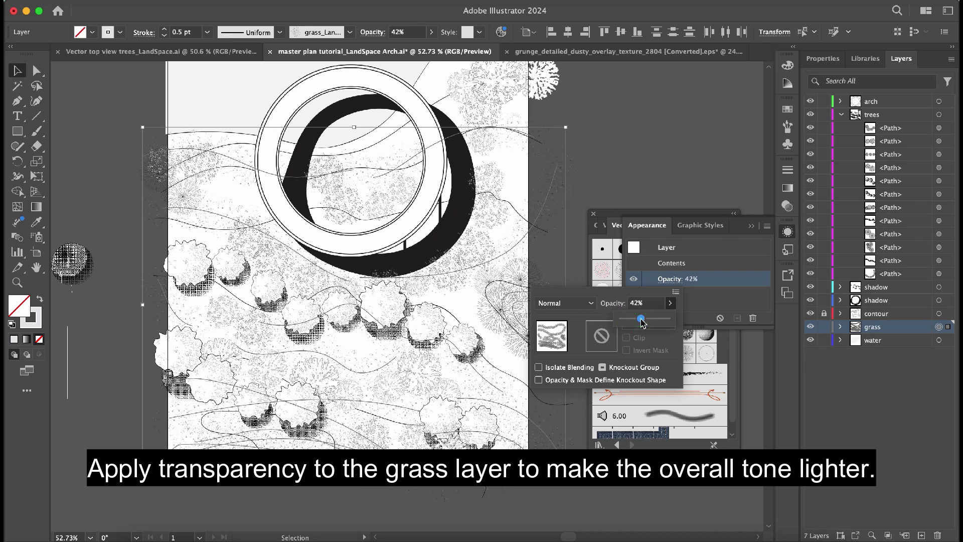
pyautogui.click(589, 198)
pyautogui.click(598, 169)
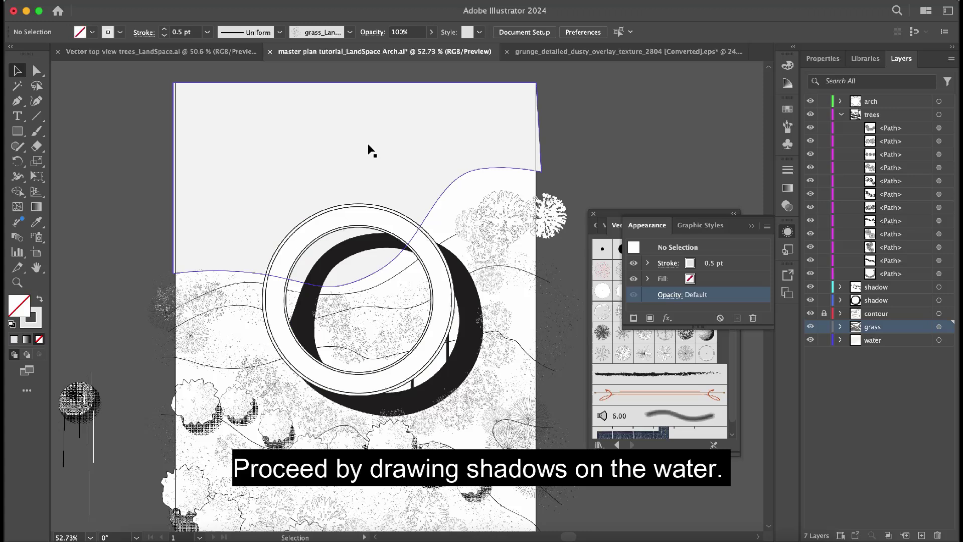
# Select the water shape, switch to Draw Inside mode, and ready the Paintbrush.
pyautogui.click(367, 146)
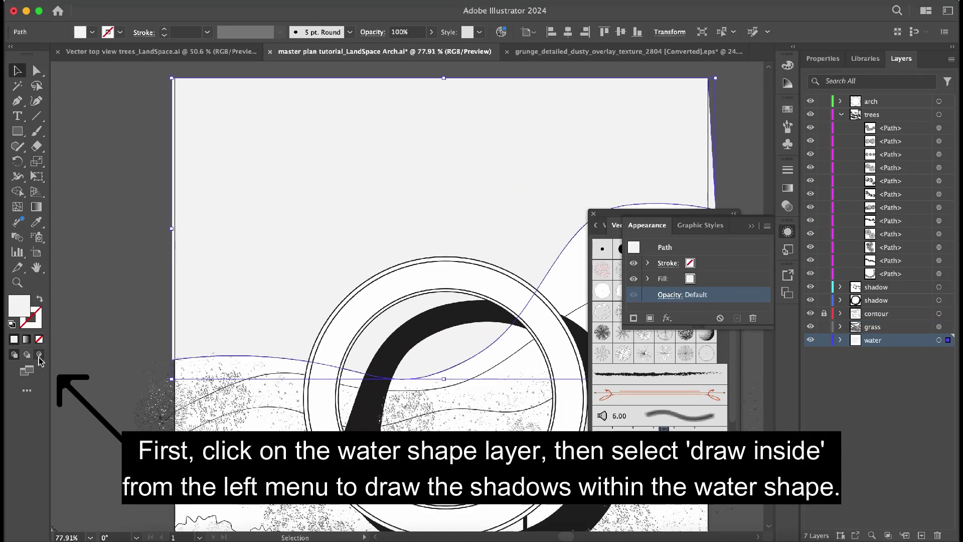
pyautogui.click(40, 361)
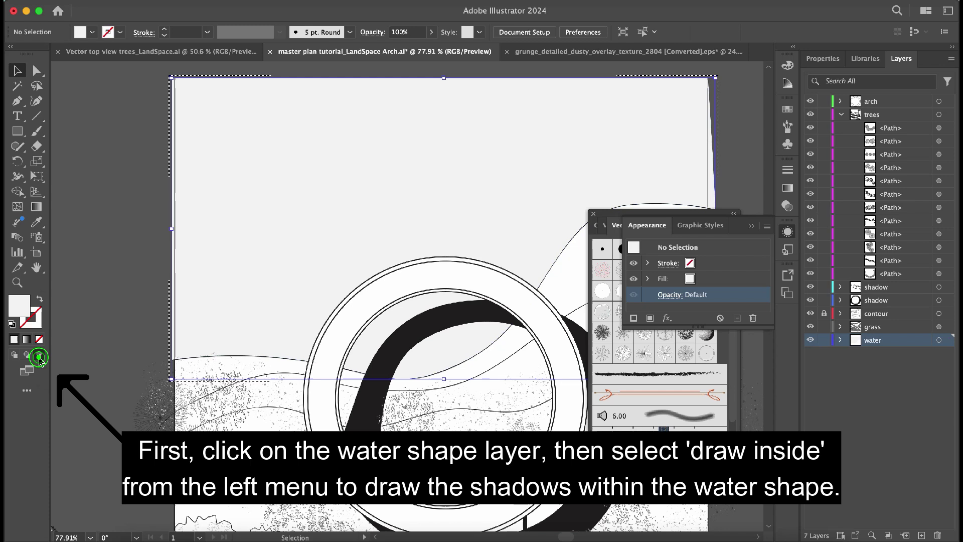
pyautogui.press('b')
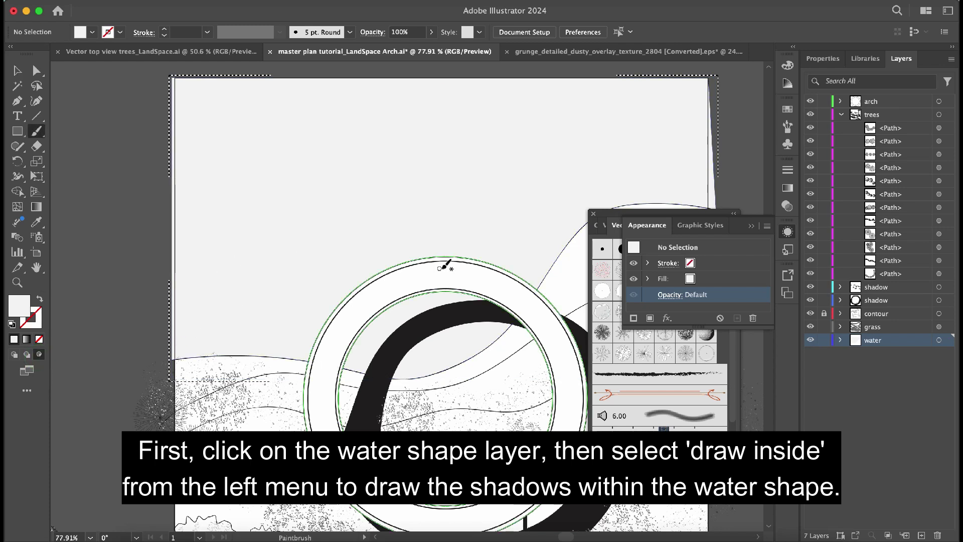
pyautogui.hscroll(3, 527, 293)
pyautogui.hscroll(2, 542, 240)
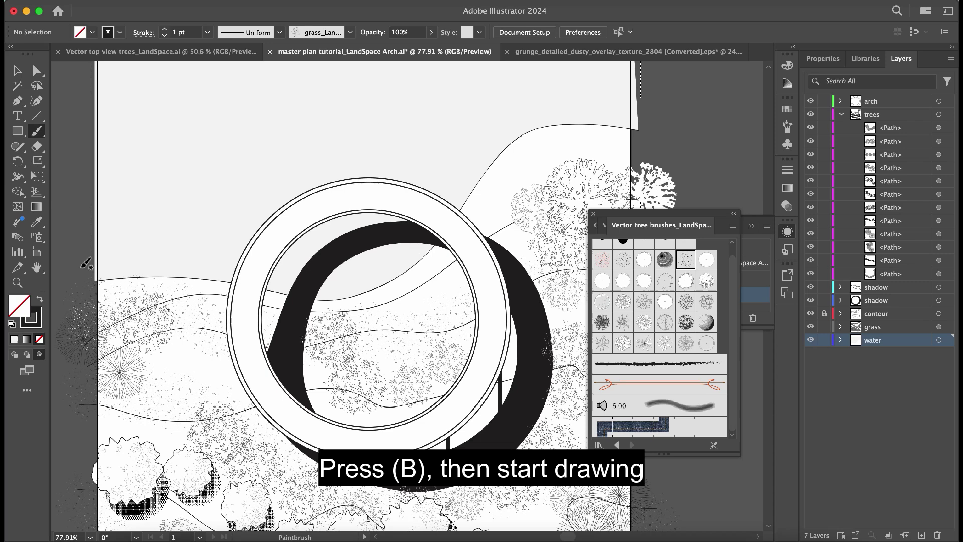
# Paint 0.5 pt grain strokes along the water's upper edge, redoing the first one.
pyautogui.click(203, 33)
pyautogui.click(210, 55)
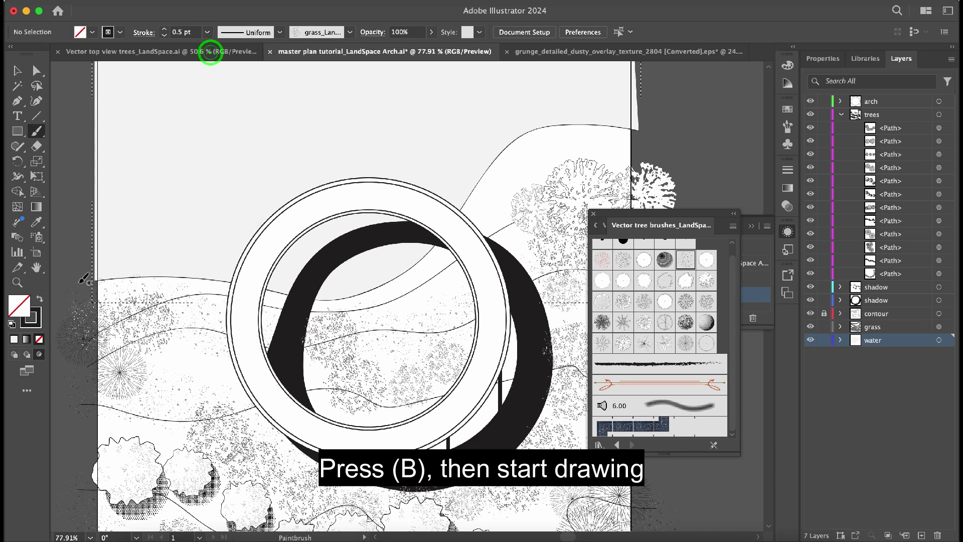
pyautogui.moveTo(85, 271); pyautogui.dragTo(497, 250)
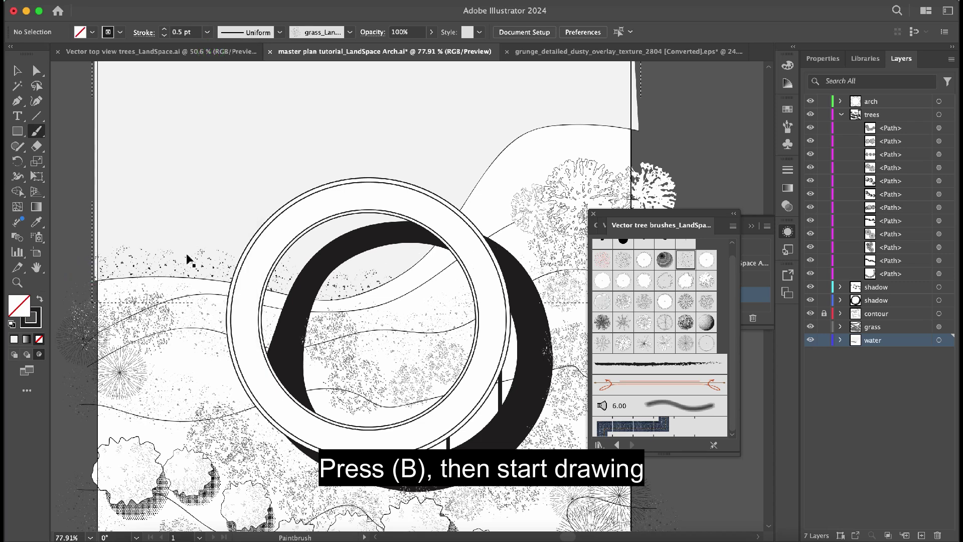
pyautogui.hotkey('ctrl', 'z')
pyautogui.moveTo(94, 262); pyautogui.dragTo(486, 192)
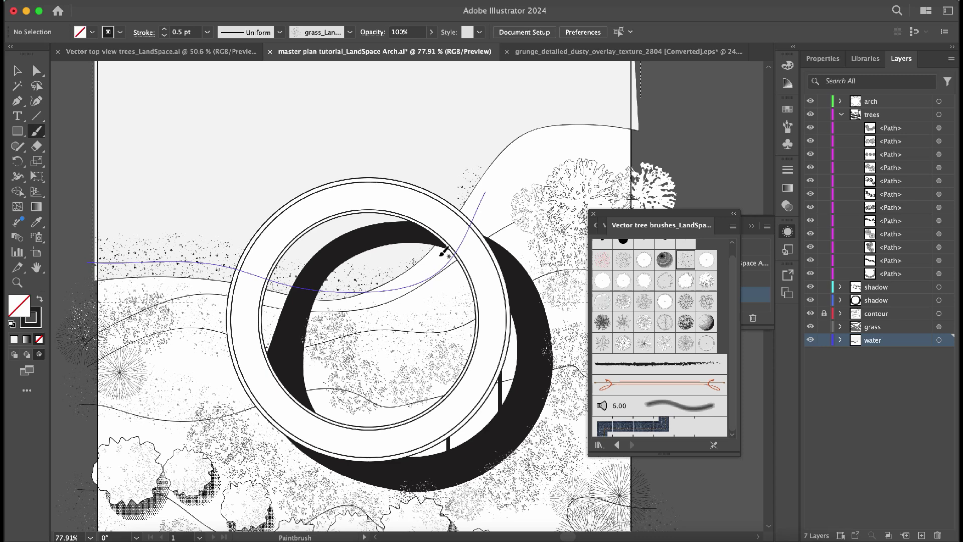
pyautogui.moveTo(671, 136); pyautogui.dragTo(660, 110)
pyautogui.scroll(2, 660, 100)
# Paint two finer 0.25 pt grain strokes along the upper strip.
pyautogui.click(208, 32)
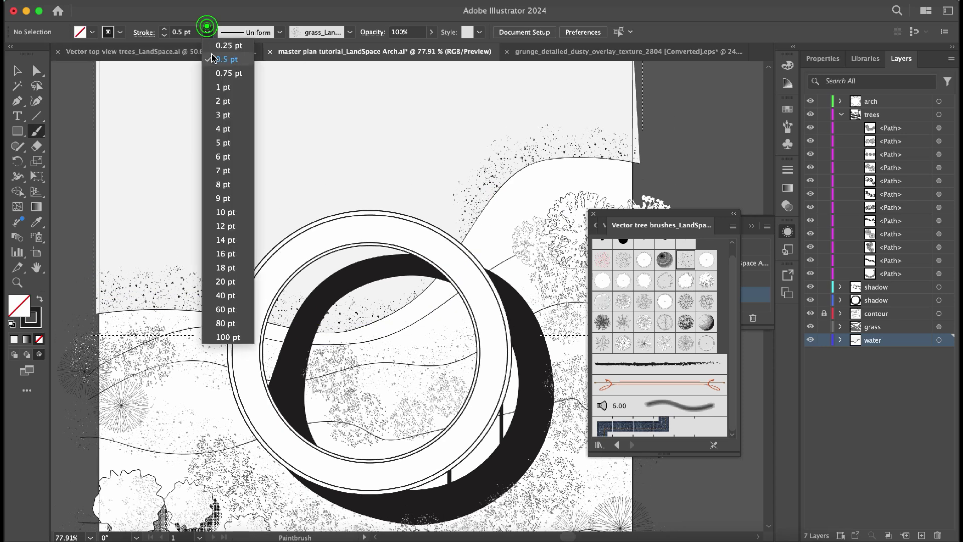
pyautogui.click(214, 46)
pyautogui.moveTo(328, 306); pyautogui.dragTo(370, 315)
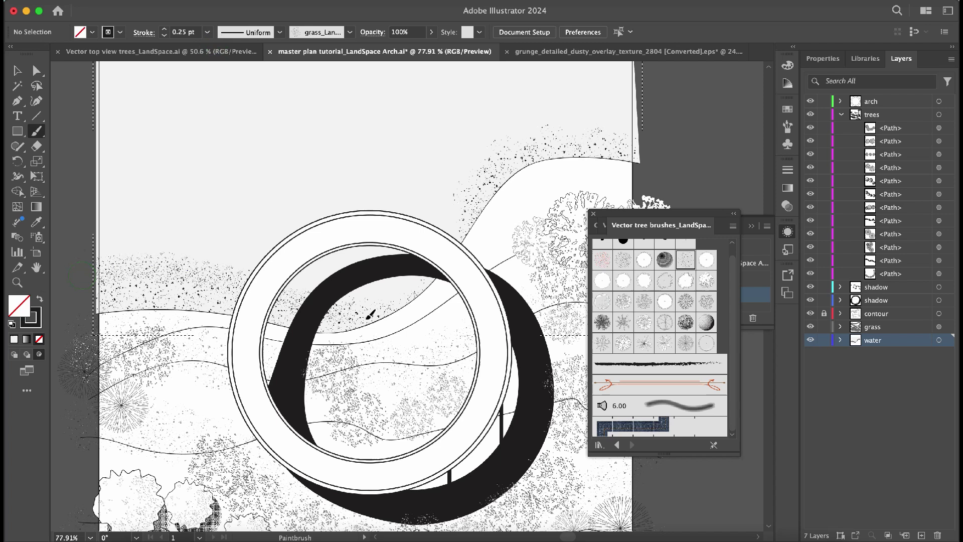
pyautogui.moveTo(86, 311); pyautogui.dragTo(636, 162)
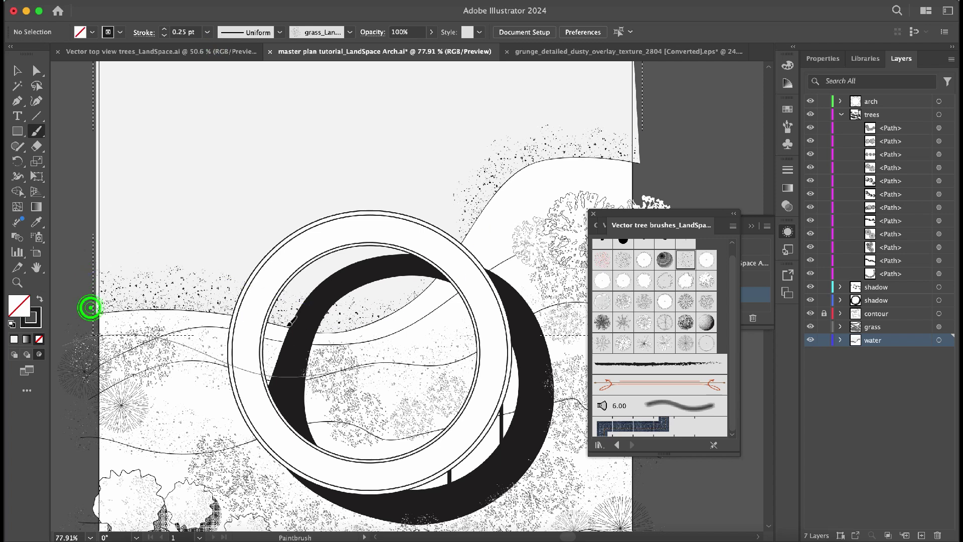
# Drag the top grain stroke's anchors so it follows the water curve.
pyautogui.press('a')
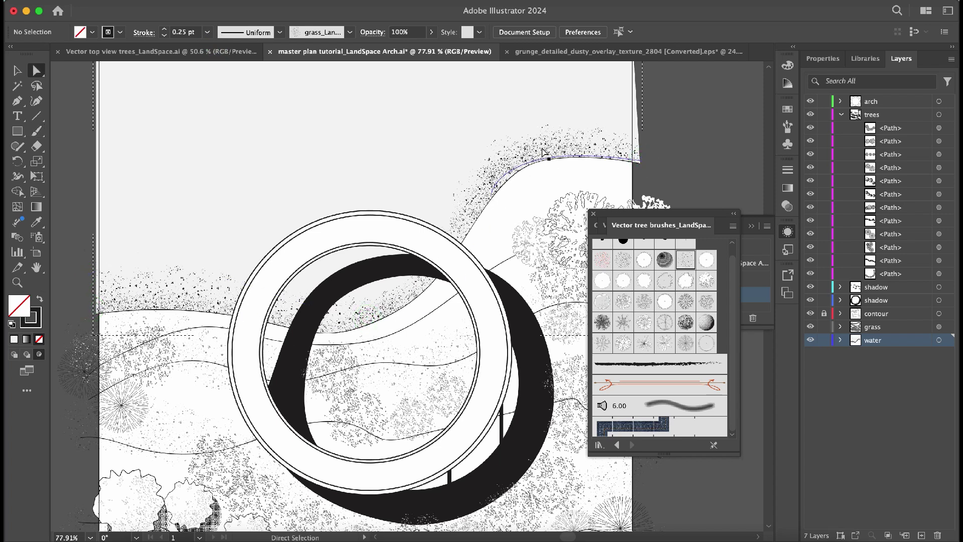
pyautogui.click(480, 202)
pyautogui.scroll(3, 635, 161)
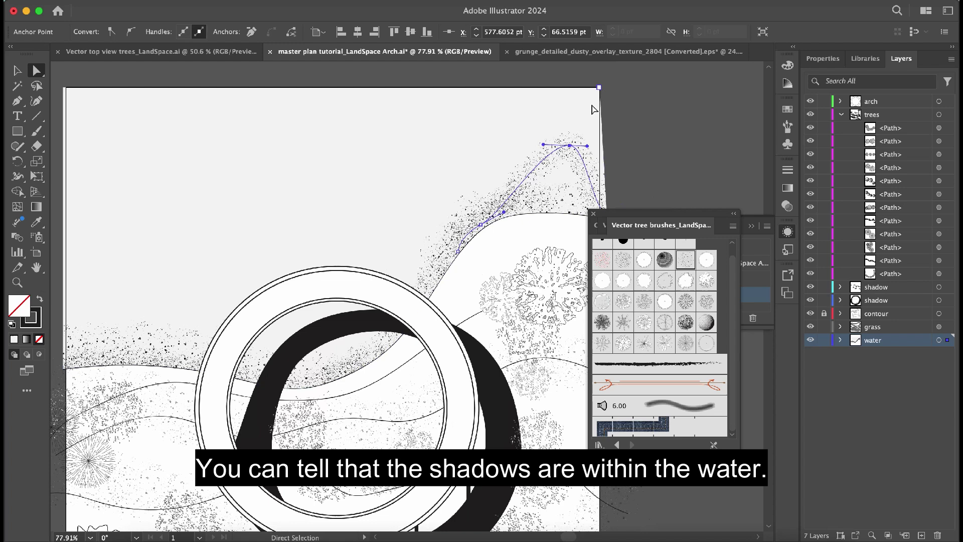
pyautogui.moveTo(568, 145)
pyautogui.mouseDown()
pyautogui.moveTo(561, 217)
pyautogui.moveTo(425, 249)
pyautogui.mouseUp()
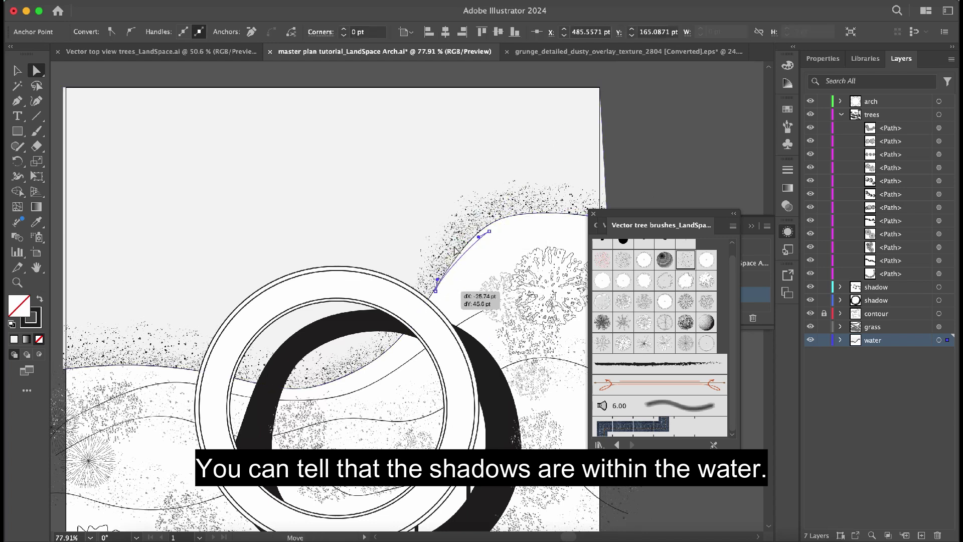
pyautogui.click(497, 211)
pyautogui.click(469, 217)
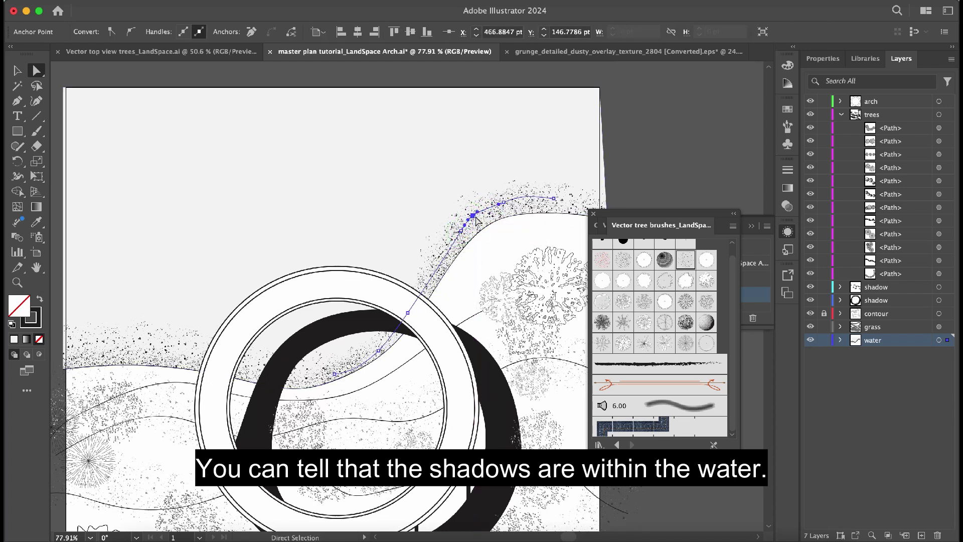
pyautogui.moveTo(553, 197)
pyautogui.mouseDown()
pyautogui.moveTo(600, 214)
pyautogui.moveTo(562, 193)
pyautogui.mouseUp()
pyautogui.scroll(-1, 602, 158)
# Select the clipped water group and shift its top textured stroke upward.
pyautogui.click(642, 121)
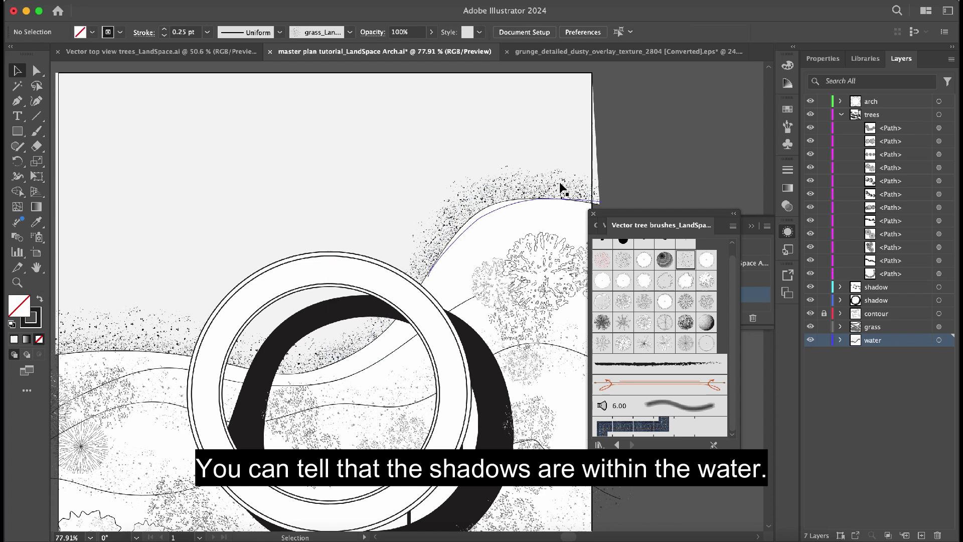
pyautogui.press('v')
pyautogui.click(557, 185)
pyautogui.moveTo(557, 186); pyautogui.dragTo(566, 123)
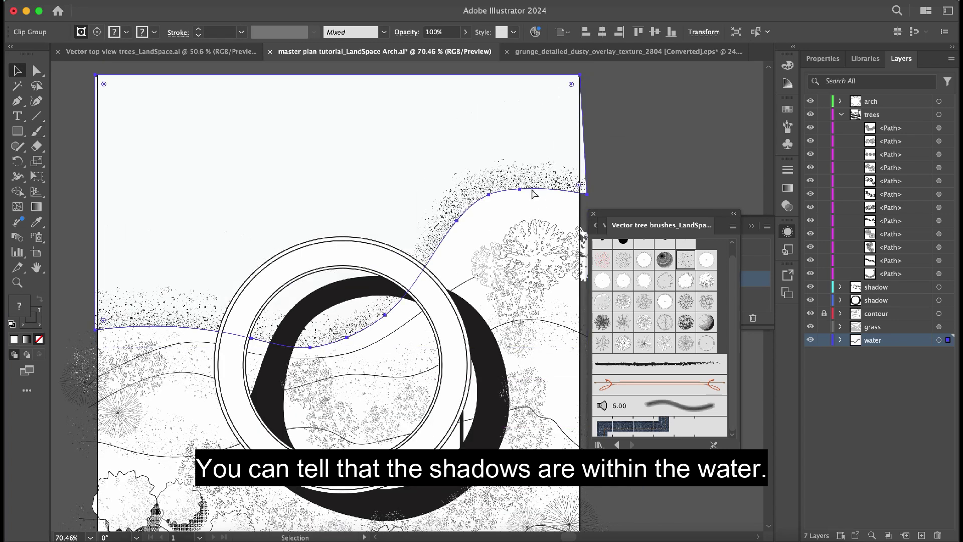
# Undo the stroke move, set the water clip group's opacity to 52%, and deselect.
pyautogui.doubleClick(566, 123)
pyautogui.hotkey('ctrl', 'z')
pyautogui.click(764, 246)
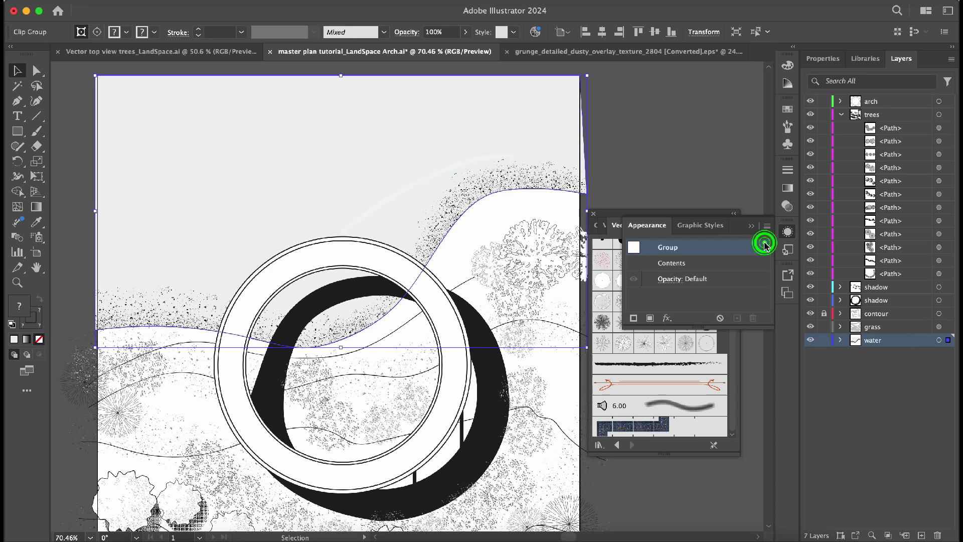
pyautogui.click(677, 278)
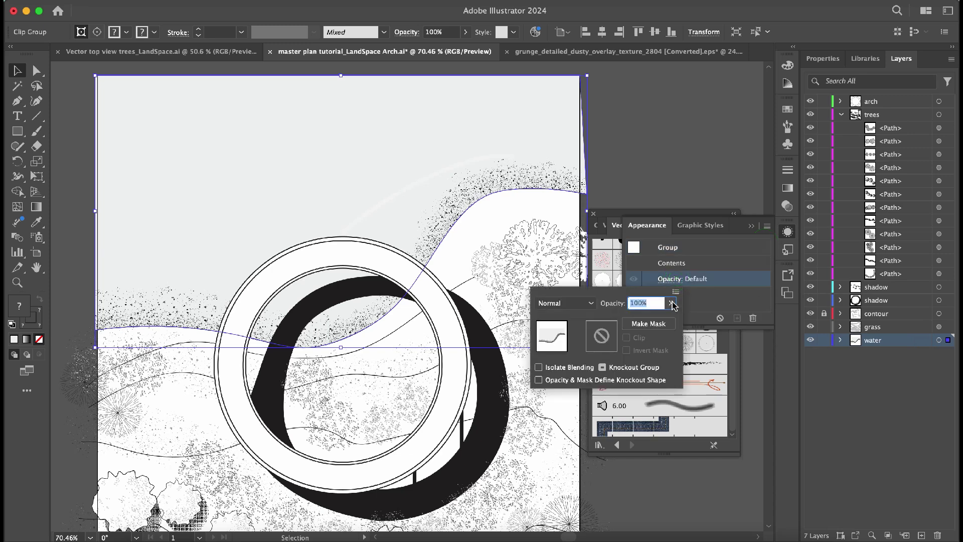
pyautogui.click(672, 304)
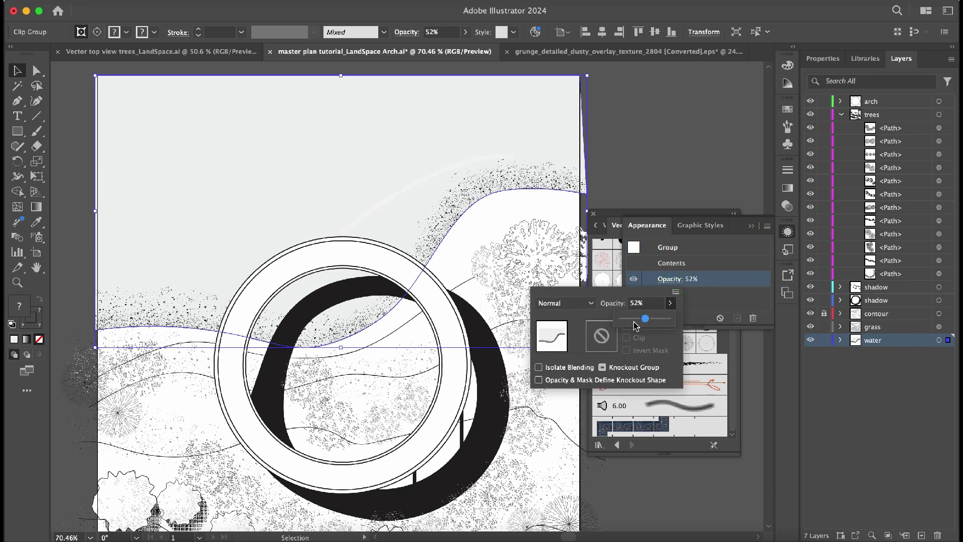
pyautogui.click(640, 160)
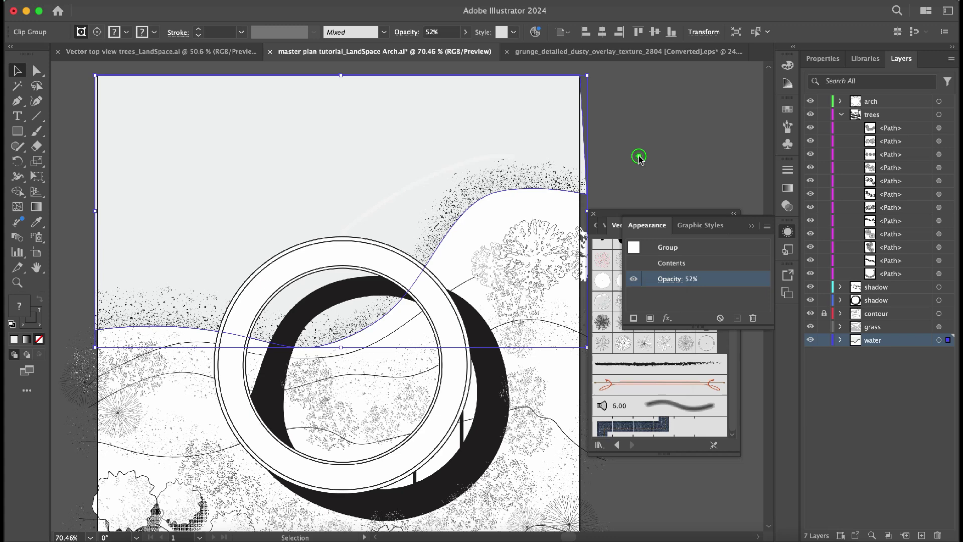
pyautogui.click(640, 160)
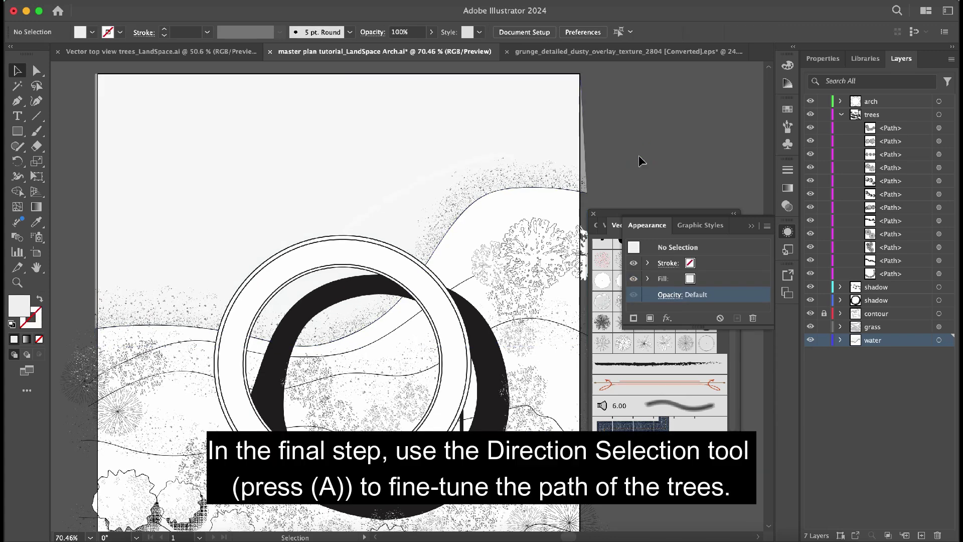
pyautogui.scroll(-5, 639, 160)
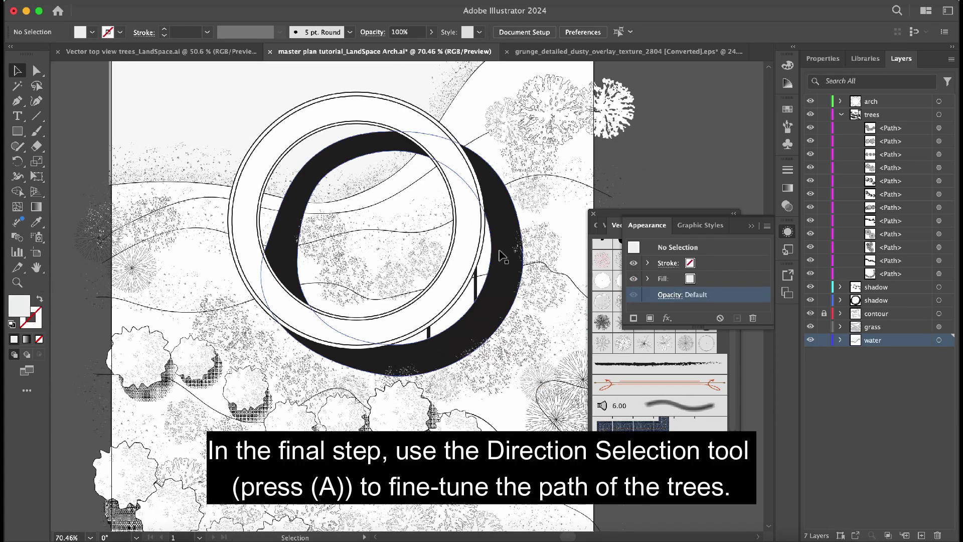
pyautogui.scroll(-2, 501, 256)
pyautogui.scroll(-3, 309, 403)
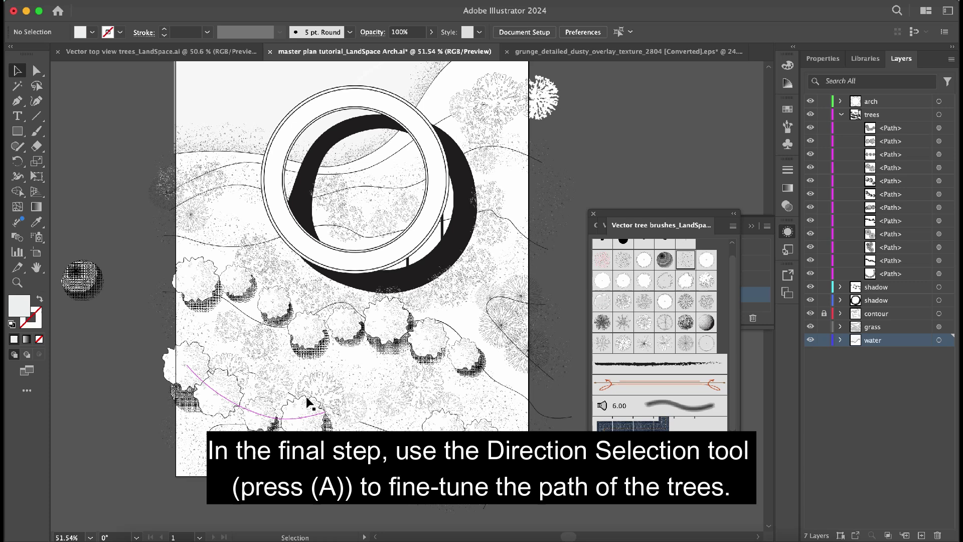
# Adjust a lower-row tree path, undo that edit, then reshape the bottom-right tree path.
pyautogui.click(310, 414)
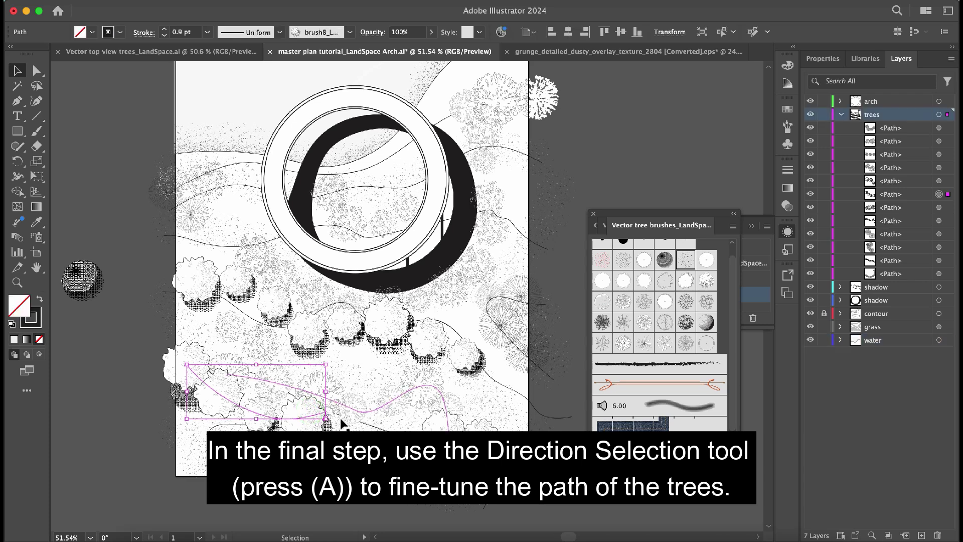
pyautogui.press('a')
pyautogui.moveTo(327, 412); pyautogui.dragTo(479, 387)
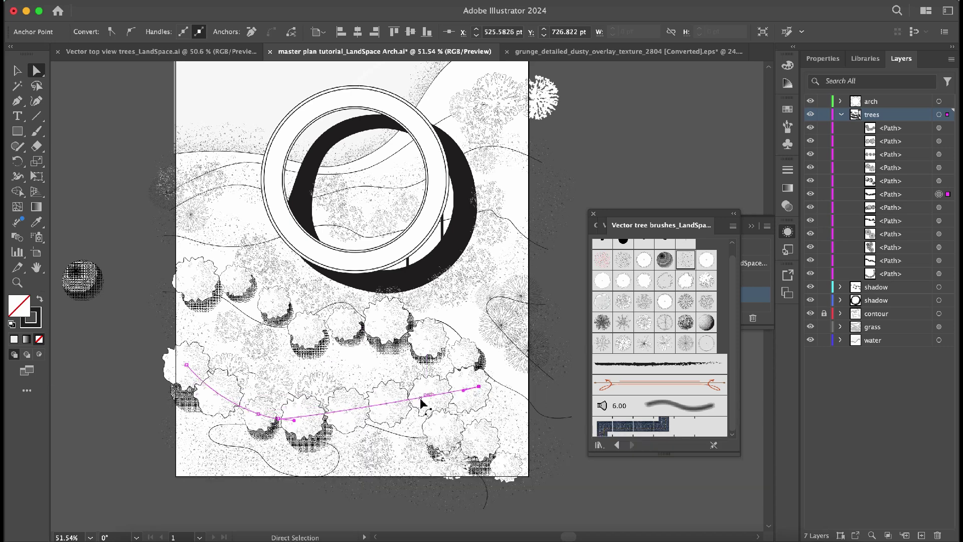
pyautogui.press('super+z')
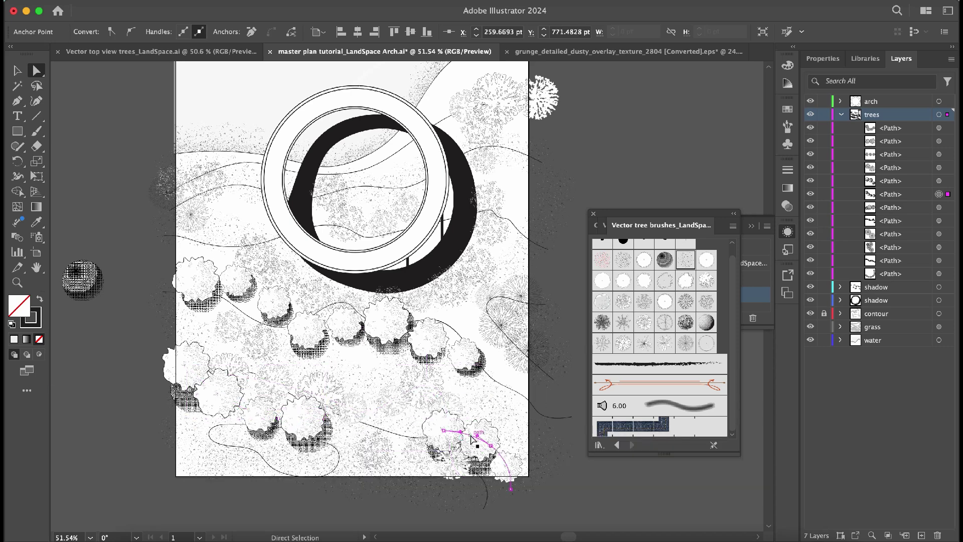
pyautogui.scroll(1, 473, 444)
pyautogui.press('v')
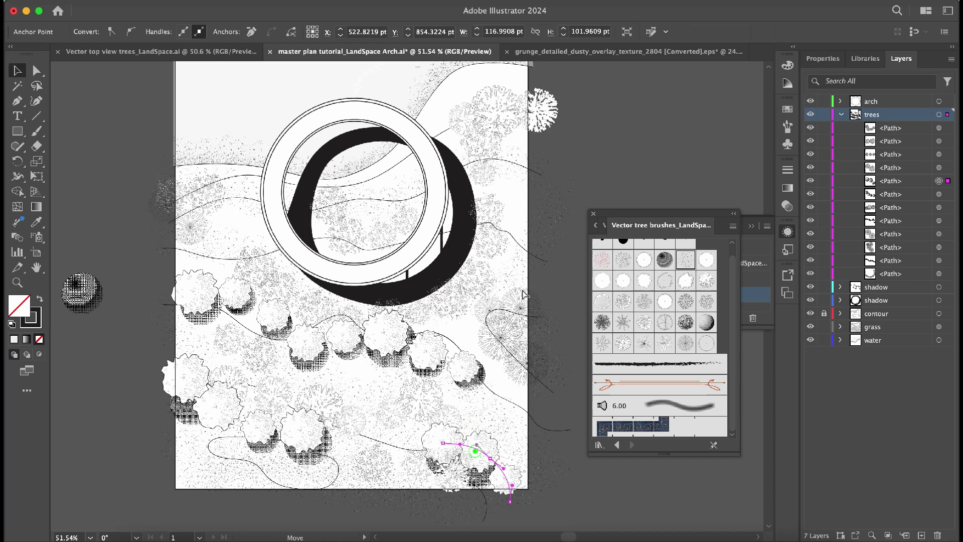
pyautogui.moveTo(523, 294)
pyautogui.mouseDown()
pyautogui.moveTo(528, 396)
pyautogui.moveTo(496, 471)
pyautogui.mouseUp()
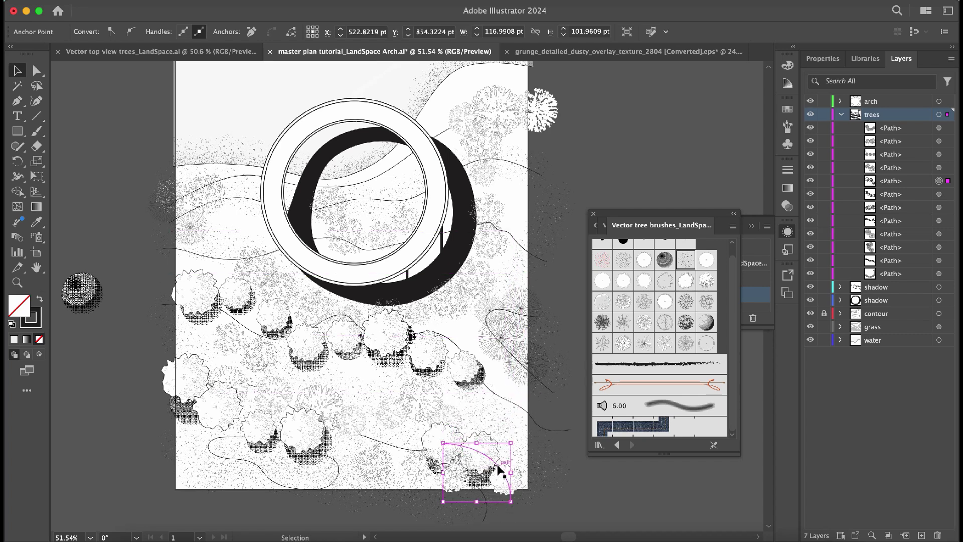
pyautogui.press('a')
pyautogui.press('v')
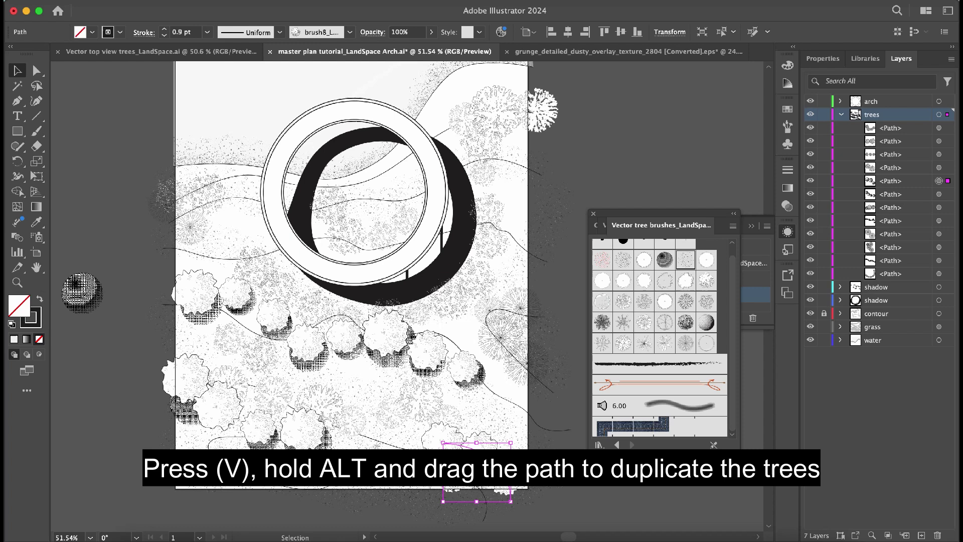
# Duplicate the brushed tree path farther along the right edge and reshape it by moving an anchor.
pyautogui.moveTo(539, 309); pyautogui.dragTo(540, 253)
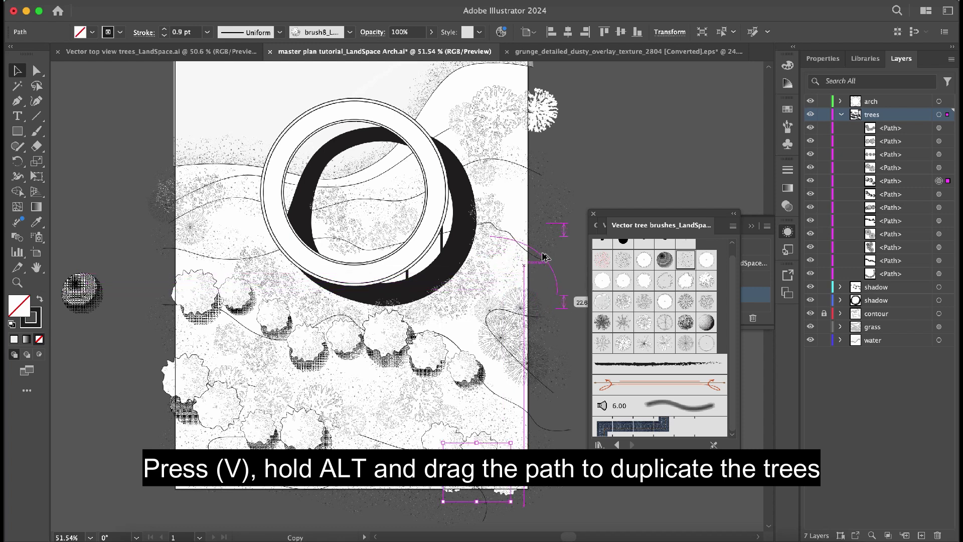
pyautogui.moveTo(540, 252); pyautogui.dragTo(554, 252)
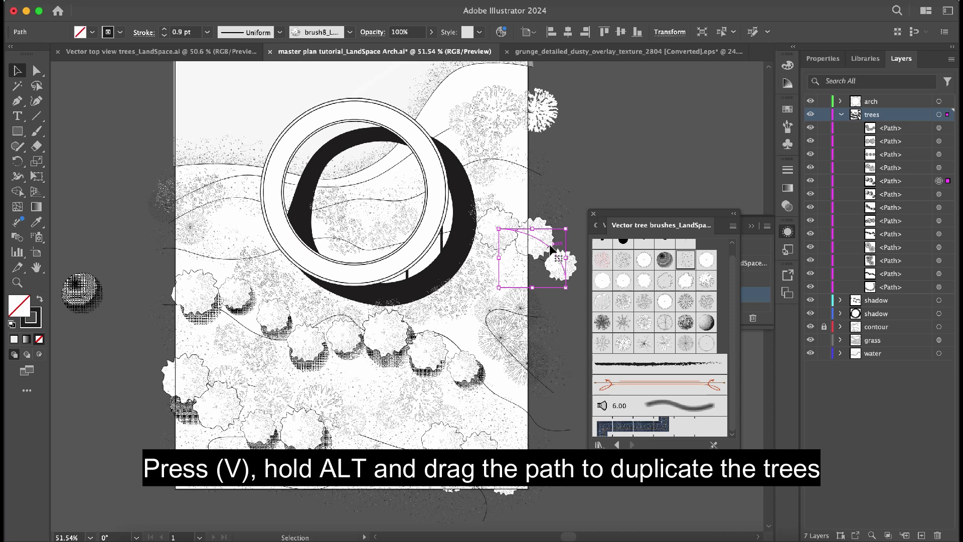
pyautogui.press('a')
pyautogui.moveTo(545, 306)
pyautogui.mouseDown()
pyautogui.moveTo(512, 316)
pyautogui.moveTo(512, 290)
pyautogui.mouseUp()
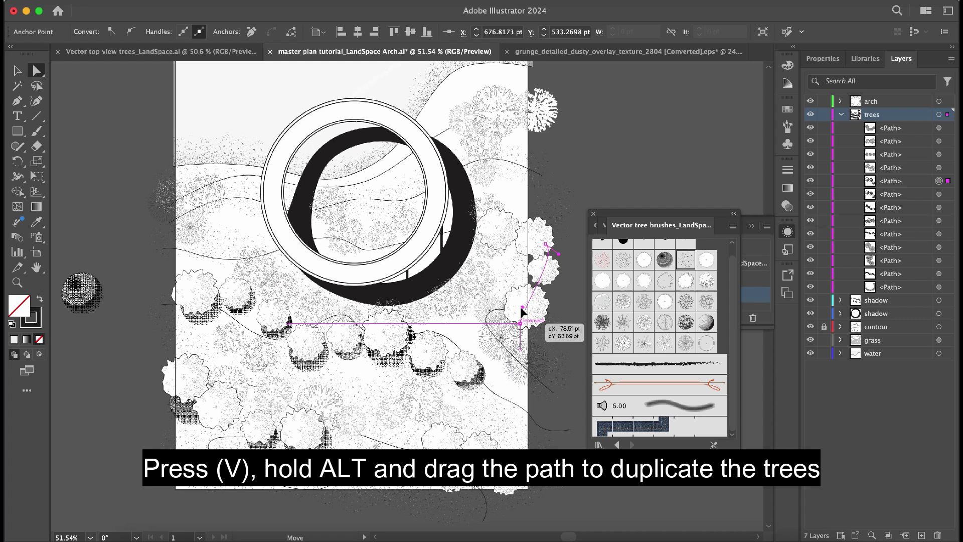
pyautogui.moveTo(512, 289); pyautogui.dragTo(516, 294)
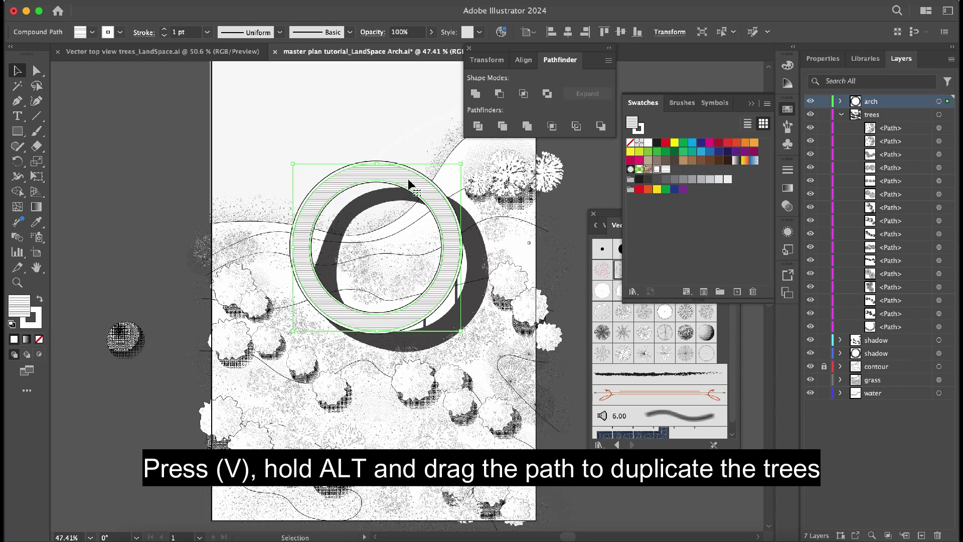
# Send the selected arch ring parts backward with Arrange > Send Backward, then reselect the hatched ring.
pyautogui.click(159, 163)
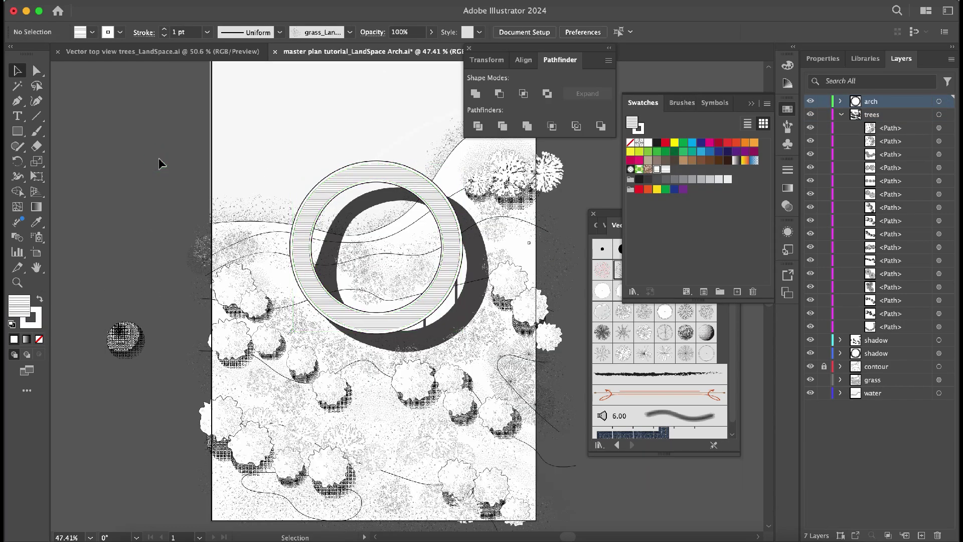
pyautogui.hscroll(3, 159, 163)
pyautogui.scroll(1, 159, 164)
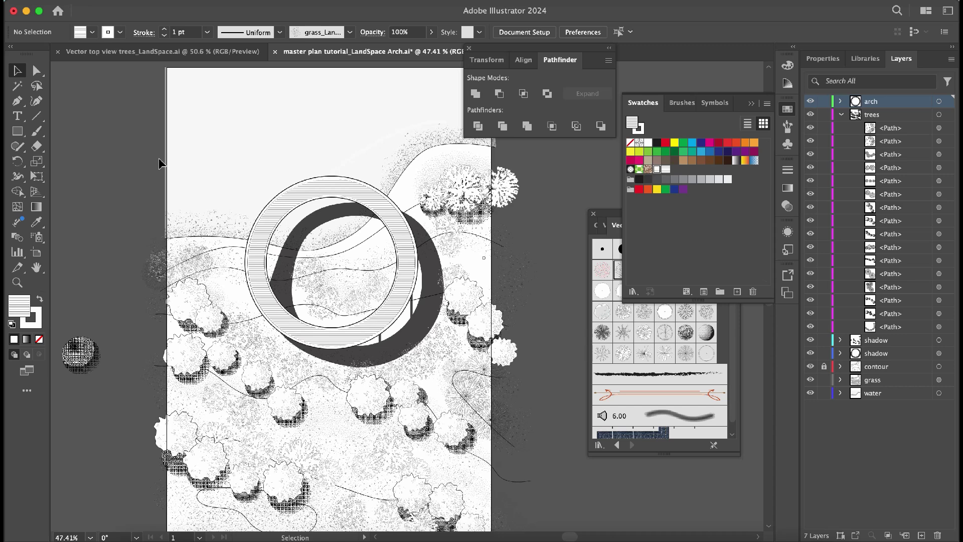
pyautogui.scroll(3, 340, 167)
pyautogui.click(340, 205)
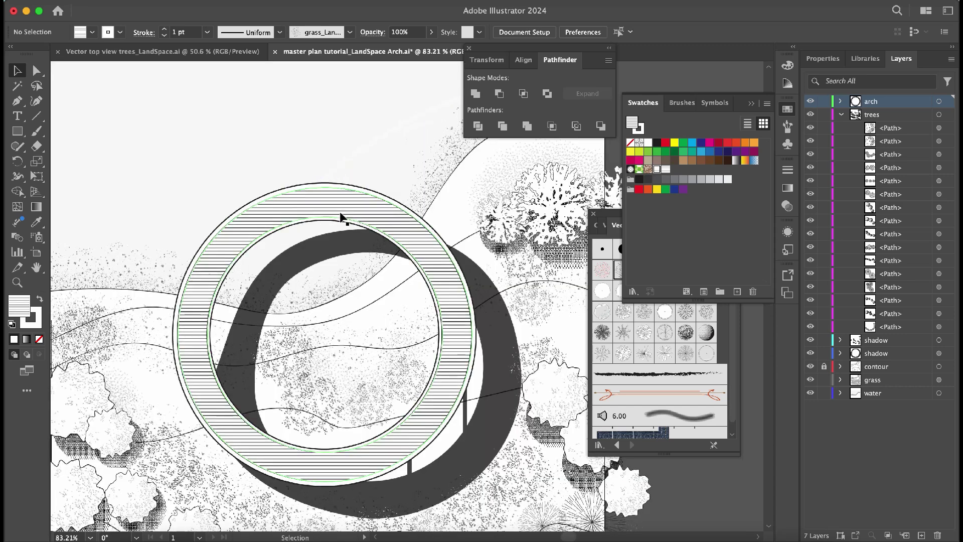
pyautogui.scroll(3, 340, 205)
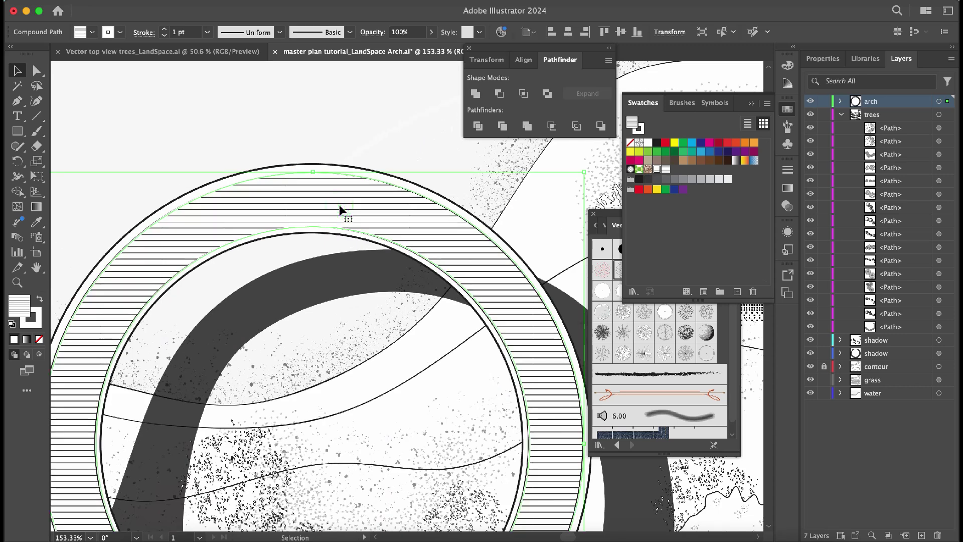
pyautogui.keyDown('shift'); pyautogui.click(341, 167); pyautogui.keyUp('shift')
pyautogui.rightClick(341, 171)
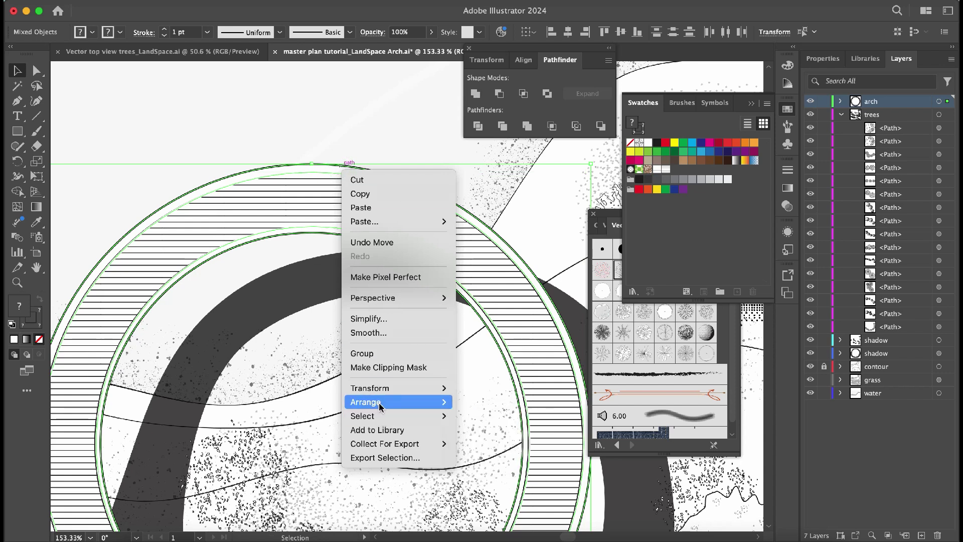
pyautogui.click(509, 443)
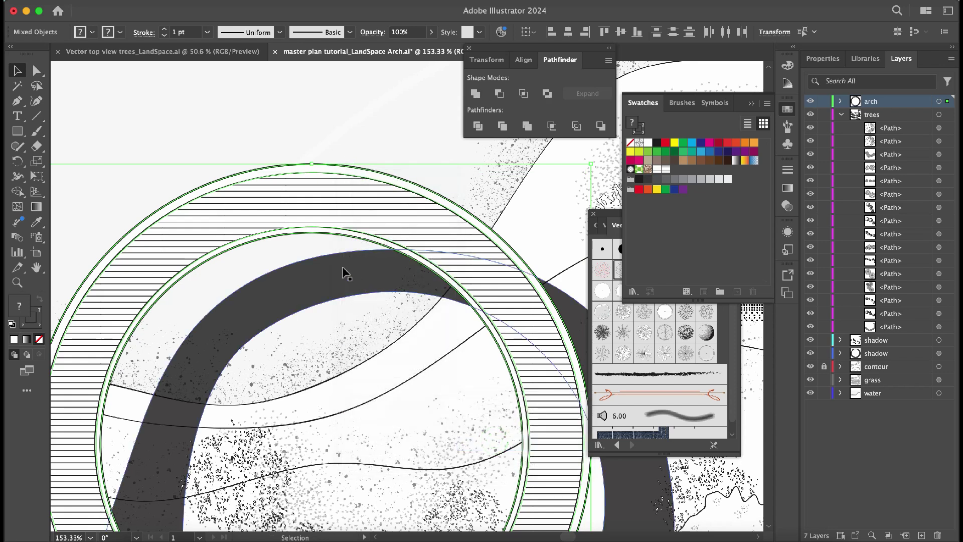
pyautogui.scroll(-5, 343, 274)
pyautogui.click(66, 194)
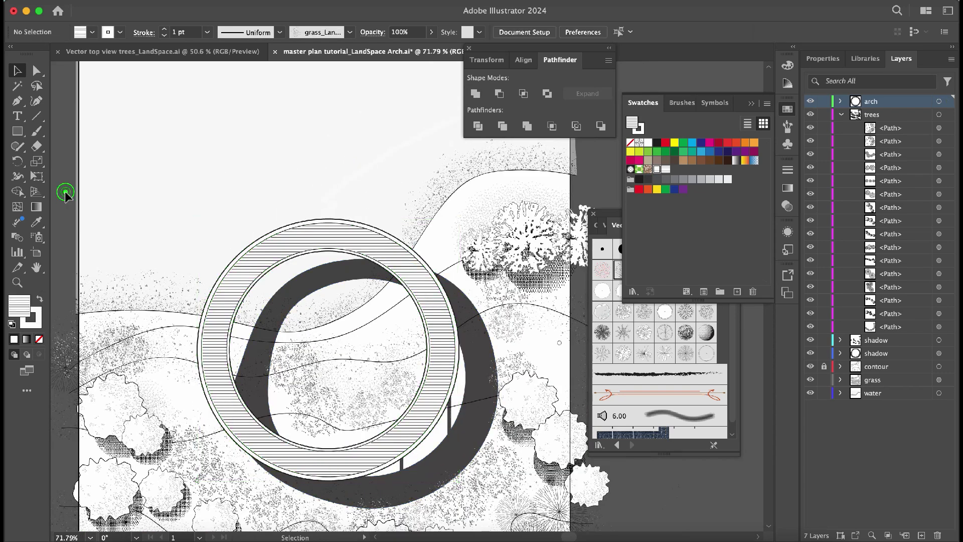
pyautogui.click(252, 272)
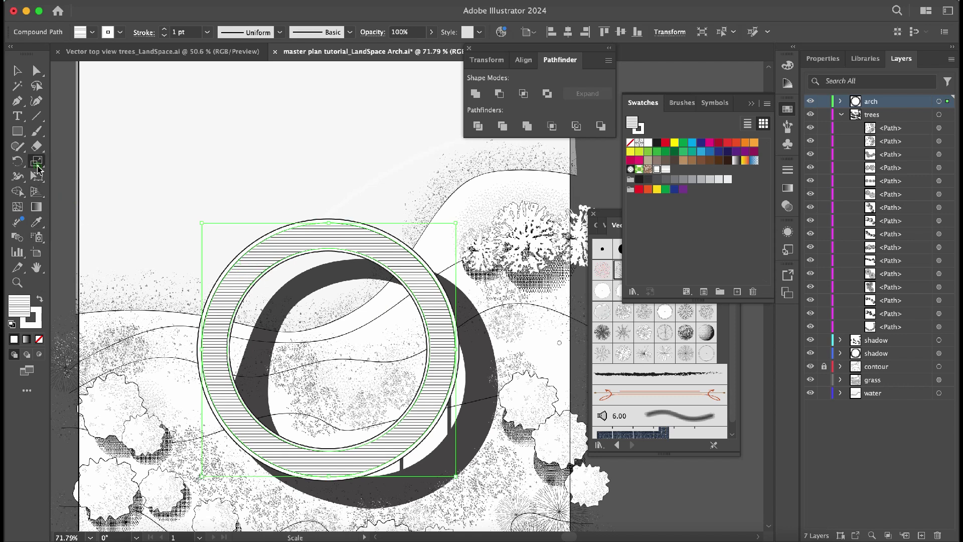
# Scale only the ring's hatch pattern to 50% uniform, with Transform Objects unchecked.
pyautogui.doubleClick(36, 165)
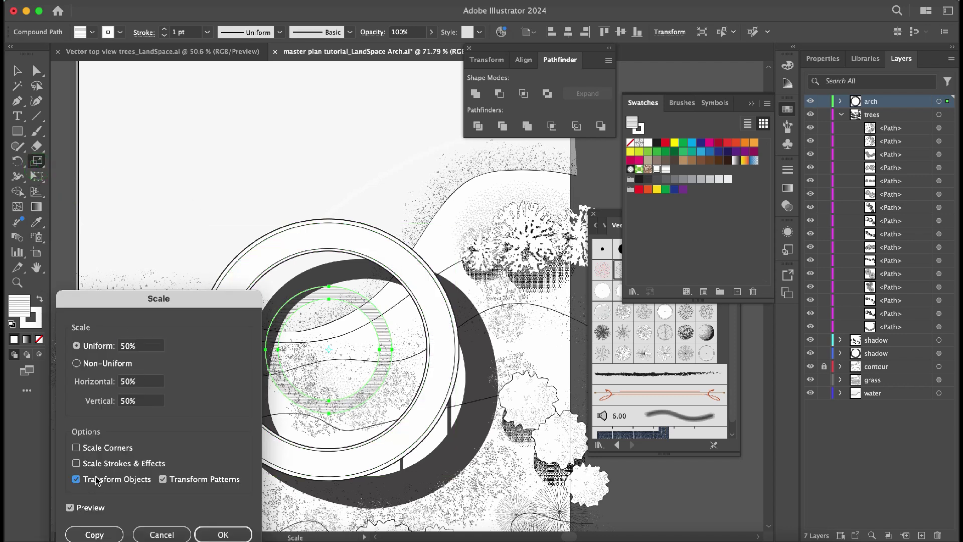
pyautogui.click(76, 479)
pyautogui.click(229, 535)
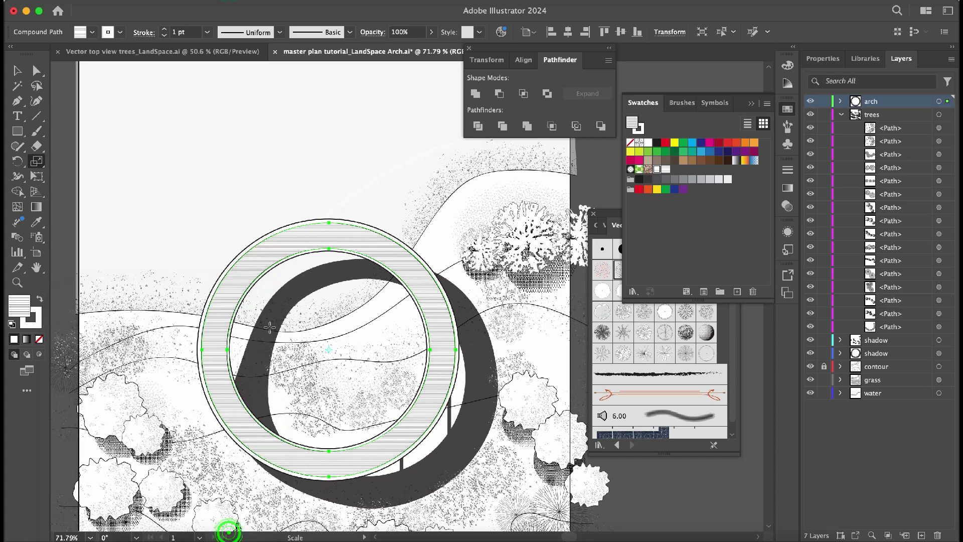
# Deselect the ring and move the floating panel group off the artwork.
pyautogui.press('v')
pyautogui.scroll(-3, 110, 277)
pyautogui.click(111, 276)
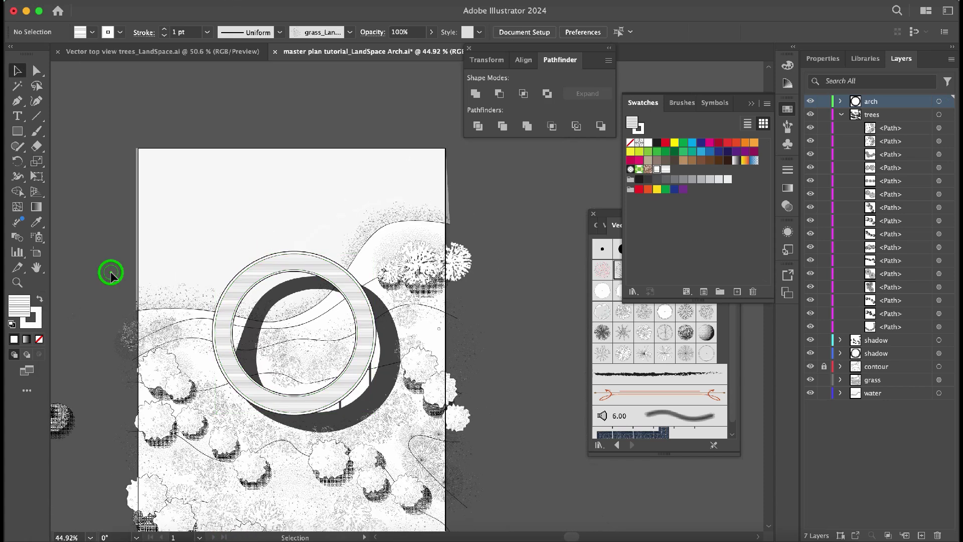
pyautogui.scroll(1, 111, 277)
pyautogui.scroll(1, 111, 277)
pyautogui.scroll(1, 111, 277)
pyautogui.hscroll(-1, 111, 275)
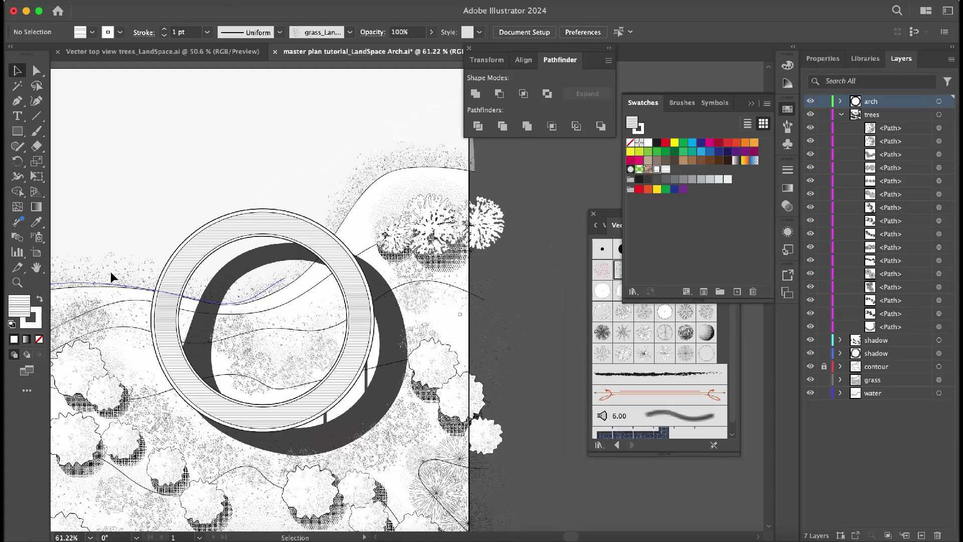
pyautogui.scroll(-3, 110, 272)
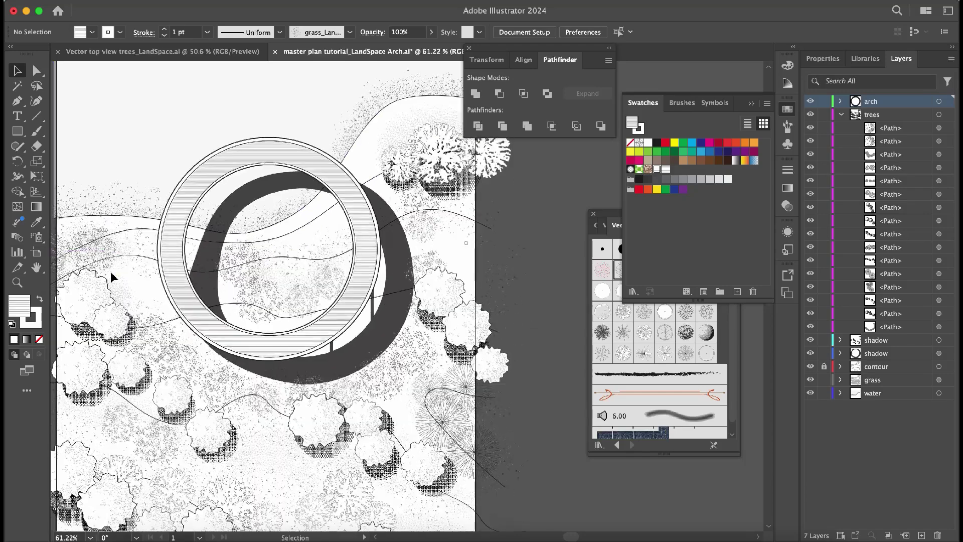
pyautogui.scroll(-3, 110, 272)
pyautogui.hscroll(-2, 111, 272)
pyautogui.scroll(2, 111, 272)
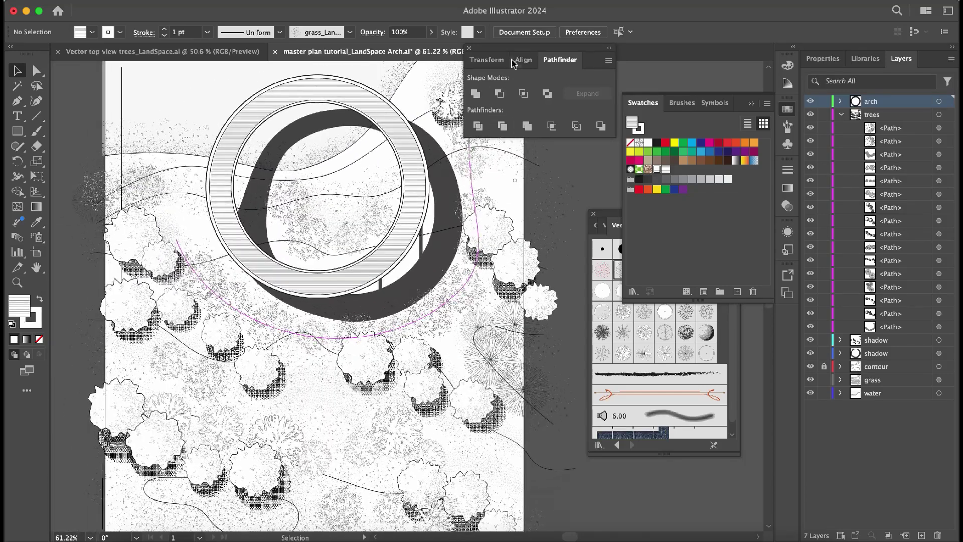
pyautogui.moveTo(510, 51); pyautogui.dragTo(674, 316)
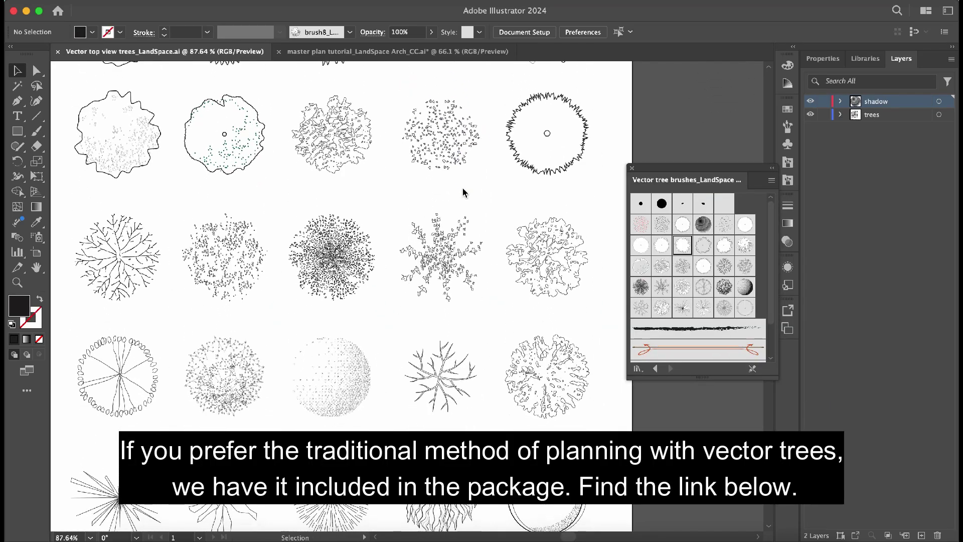
pyautogui.scroll(3, 462, 191)
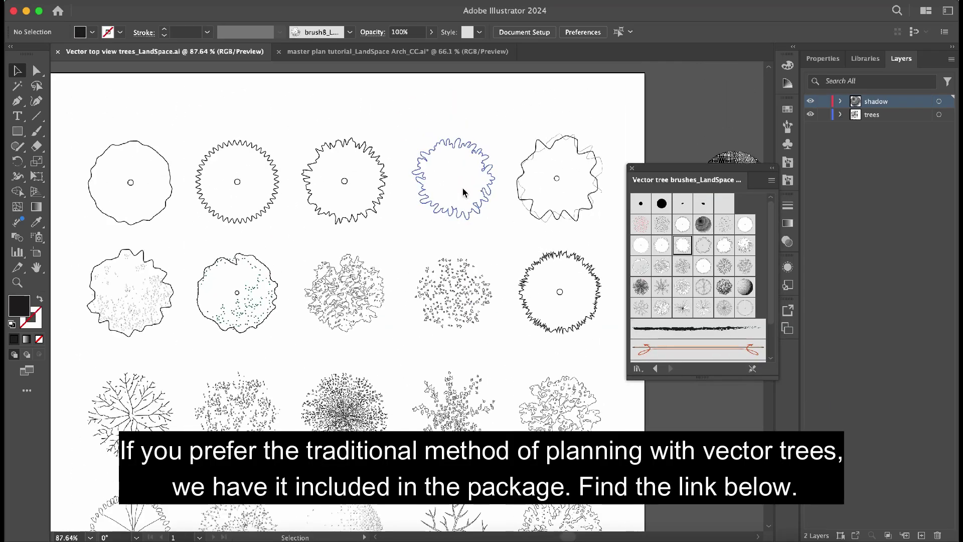
# Fill the spiky third tree with light green from the Fill swatches.
pyautogui.click(364, 183)
pyautogui.click(92, 33)
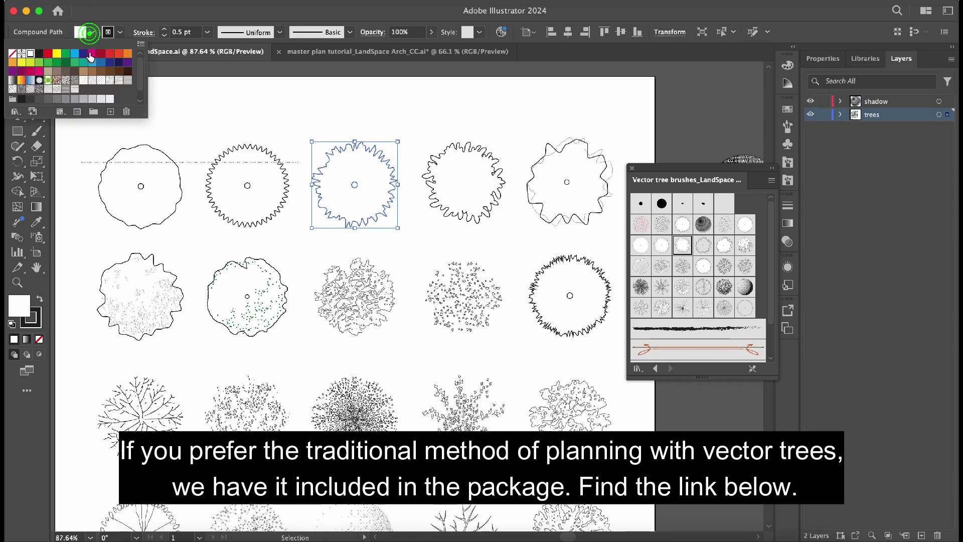
pyautogui.click(66, 53)
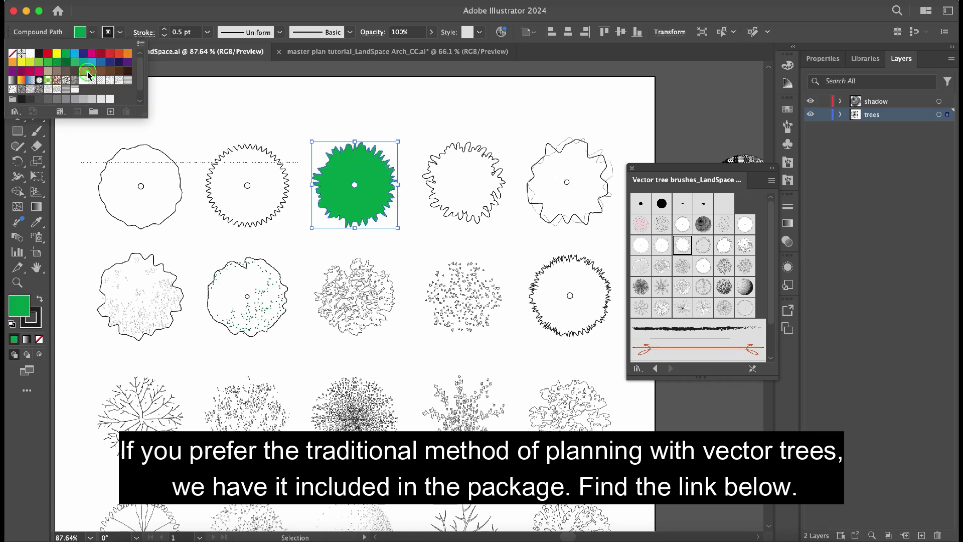
pyautogui.click(76, 65)
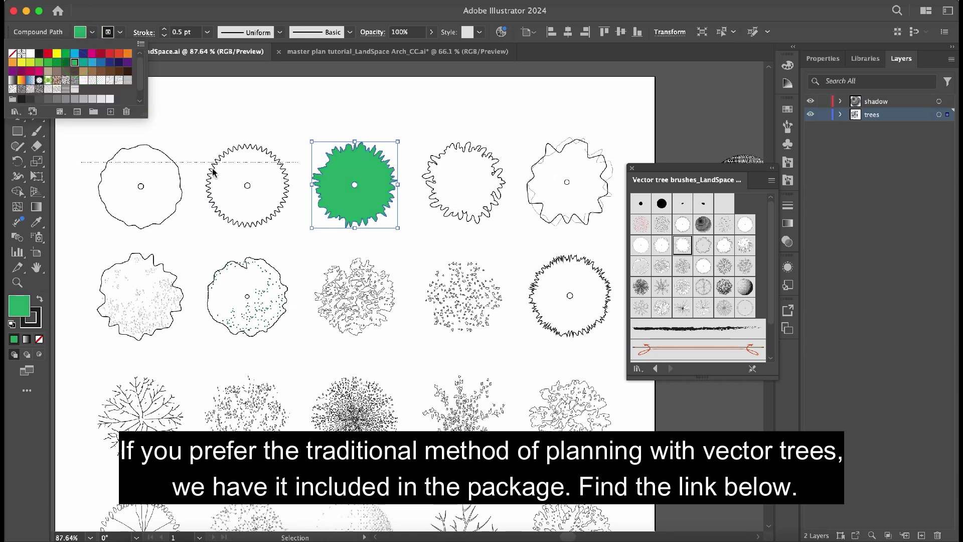
# Give the zigzag second tree a pattern swatch fill.
pyautogui.click(217, 173)
pyautogui.click(97, 32)
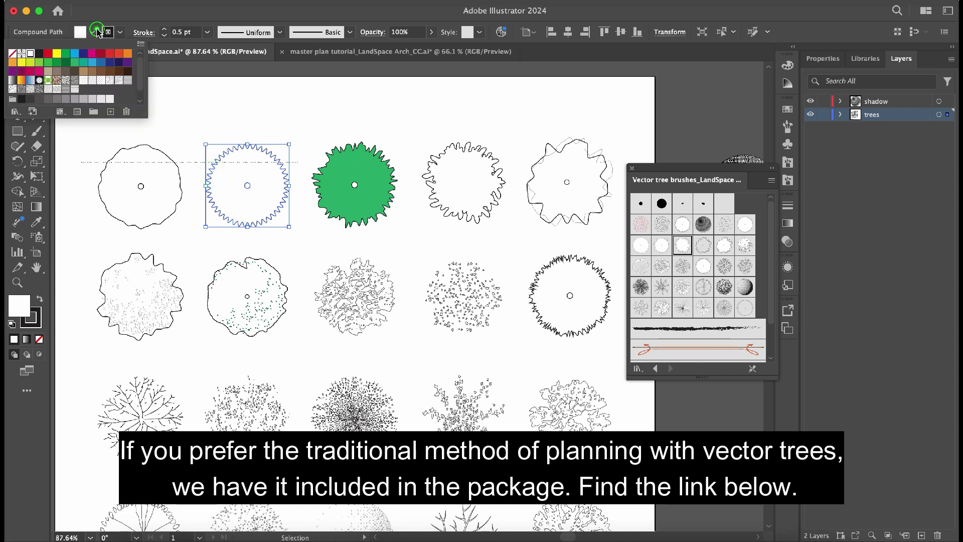
pyautogui.click(110, 81)
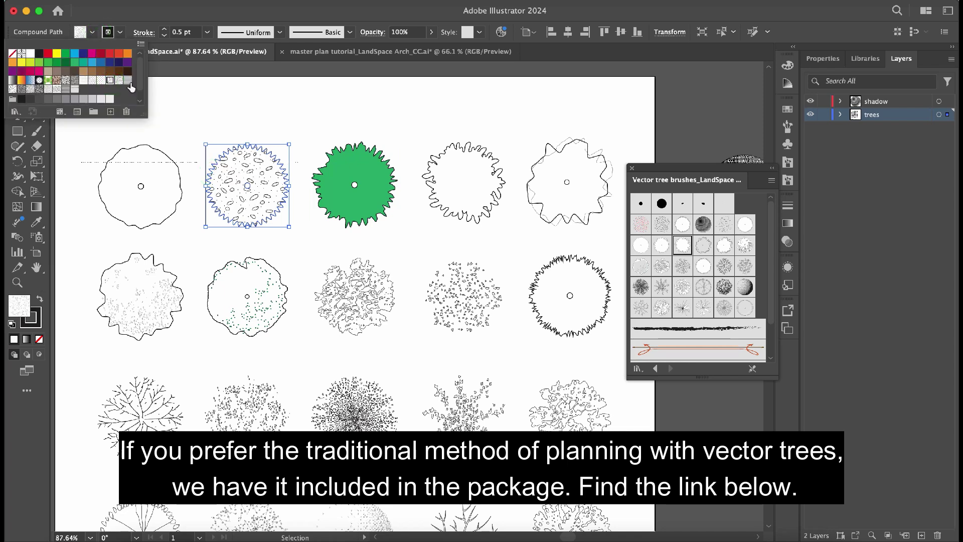
# Fill the plain first tree red, then change its fill to lime green.
pyautogui.click(191, 180)
pyautogui.click(96, 35)
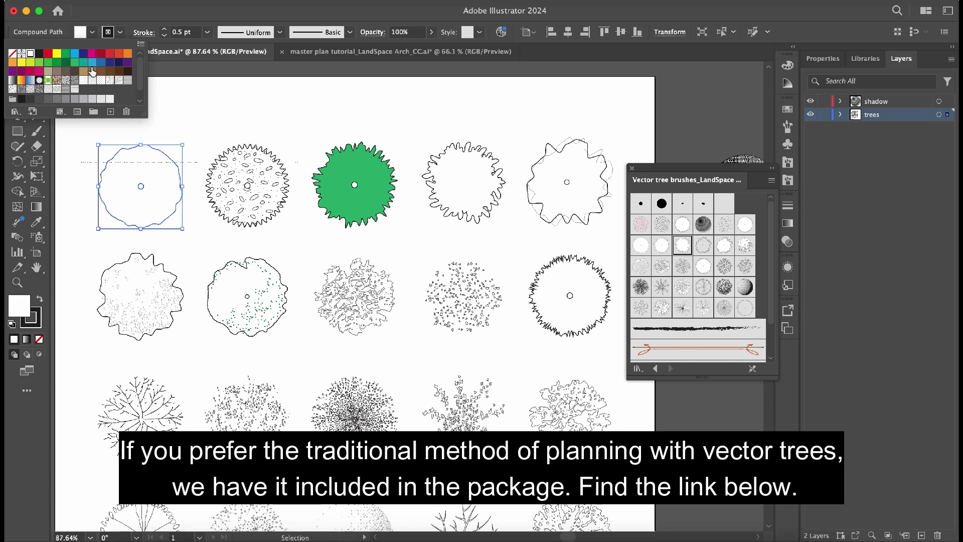
pyautogui.click(121, 54)
pyautogui.click(200, 239)
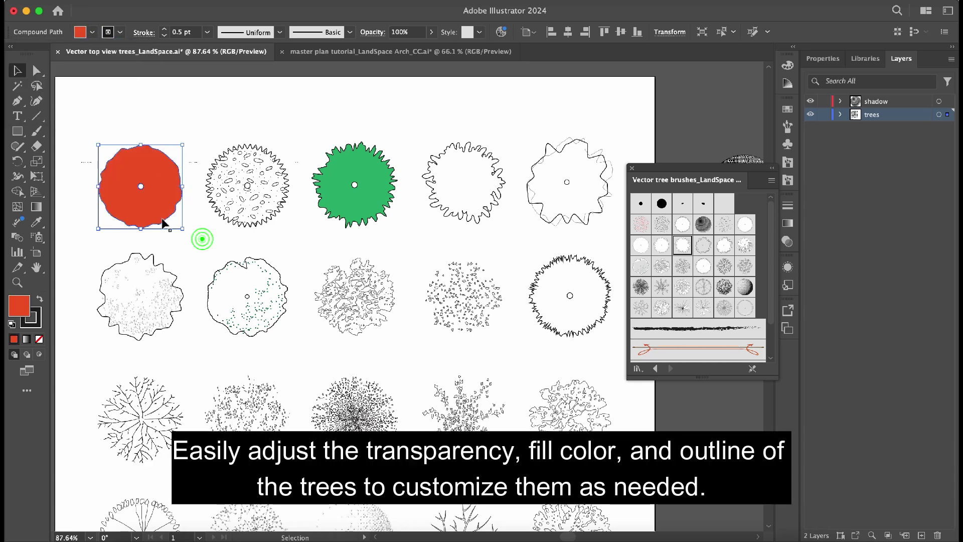
pyautogui.hscroll(-5, 162, 218)
pyautogui.scroll(2, 162, 219)
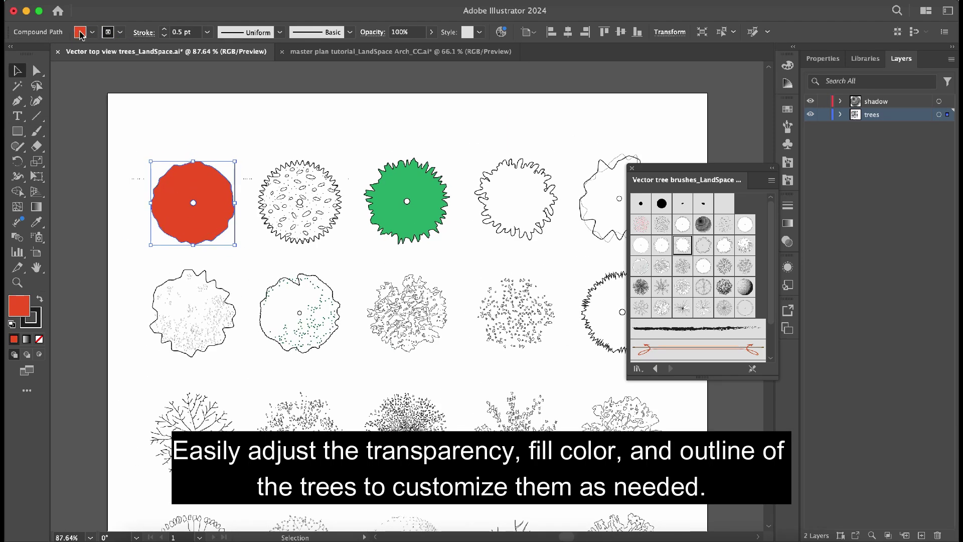
pyautogui.click(80, 35)
pyautogui.click(31, 62)
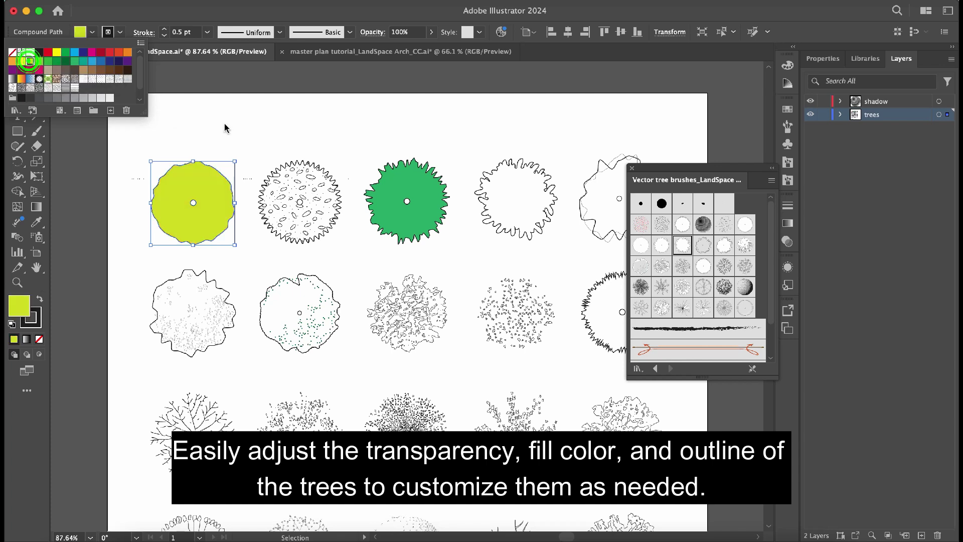